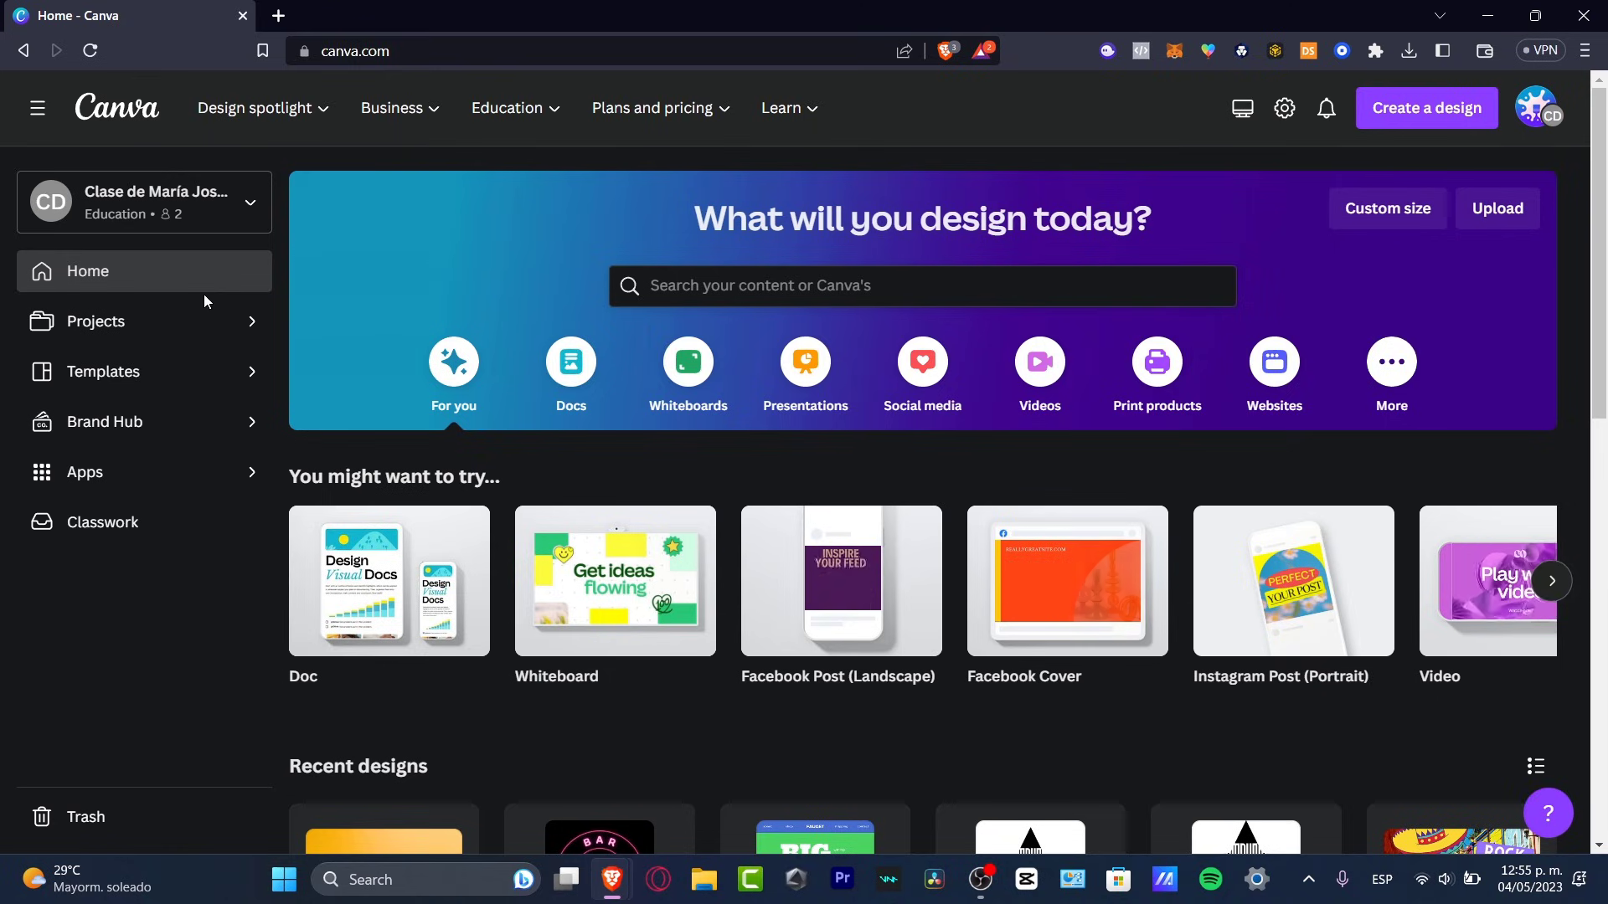
Step: Search the template library for "portfolio"
mouse_move(325, 89)
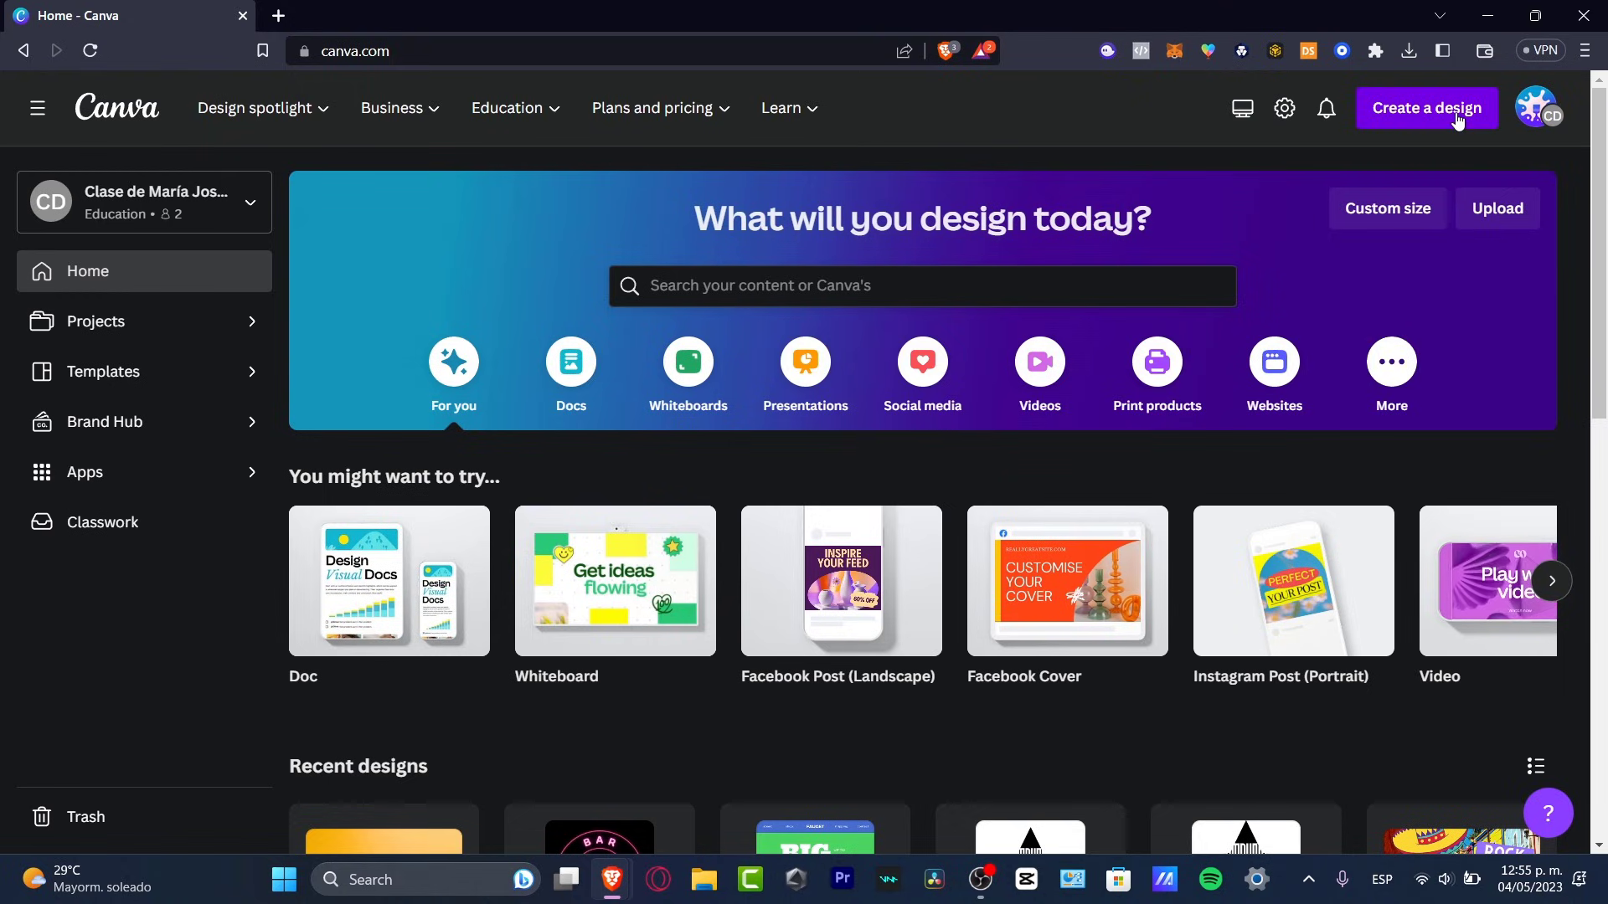
left_click(108, 392)
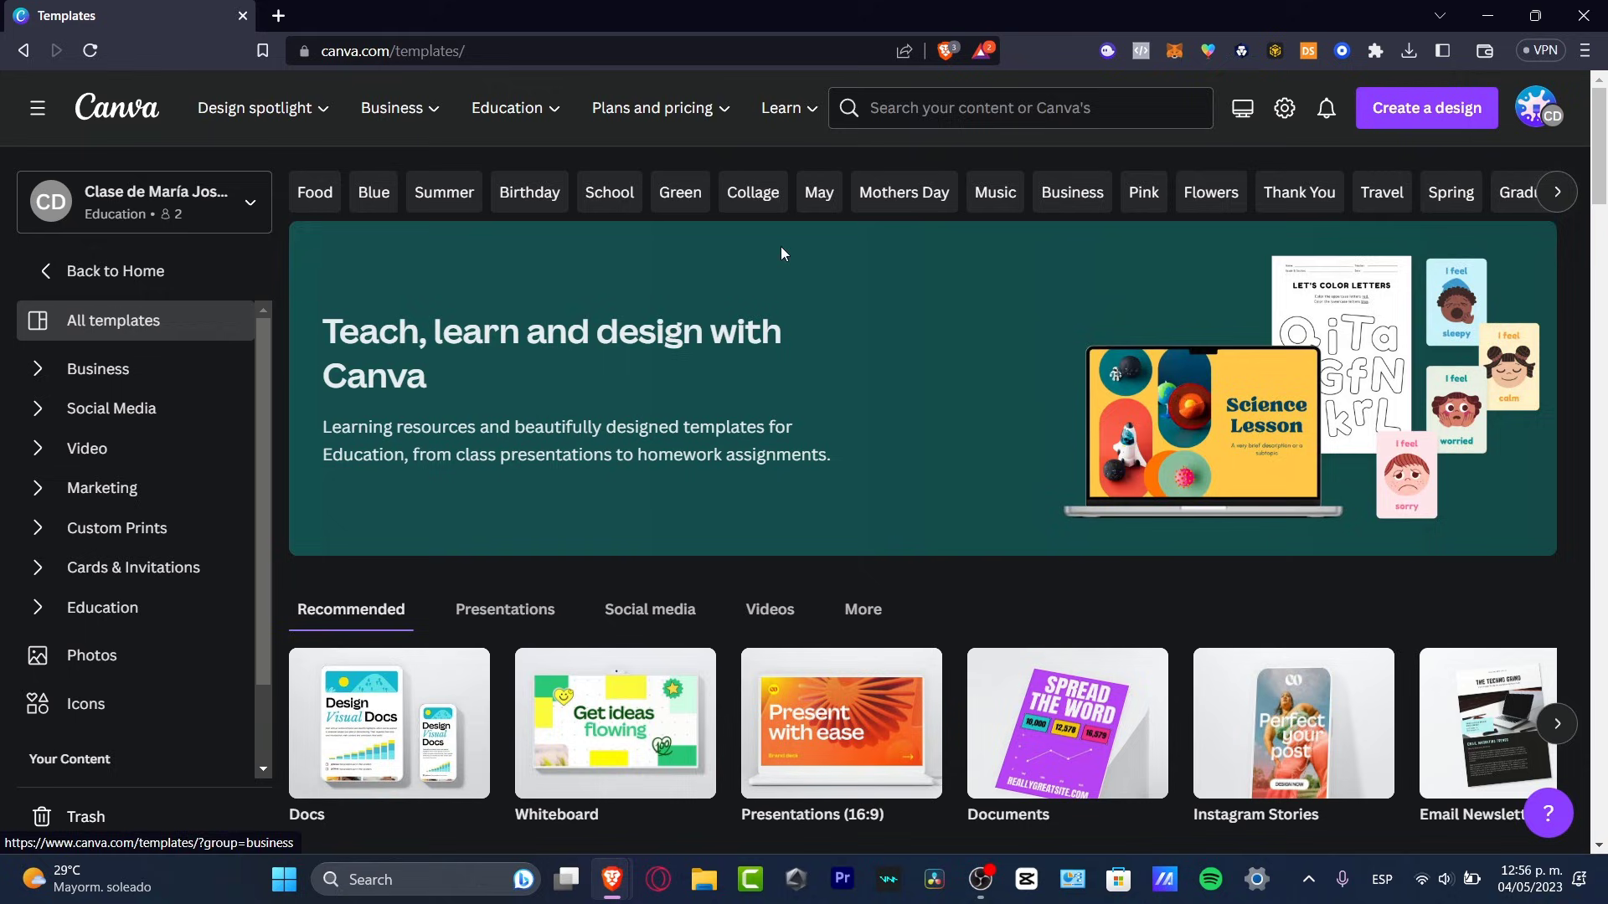
left_click(1097, 121)
type("portfolio")
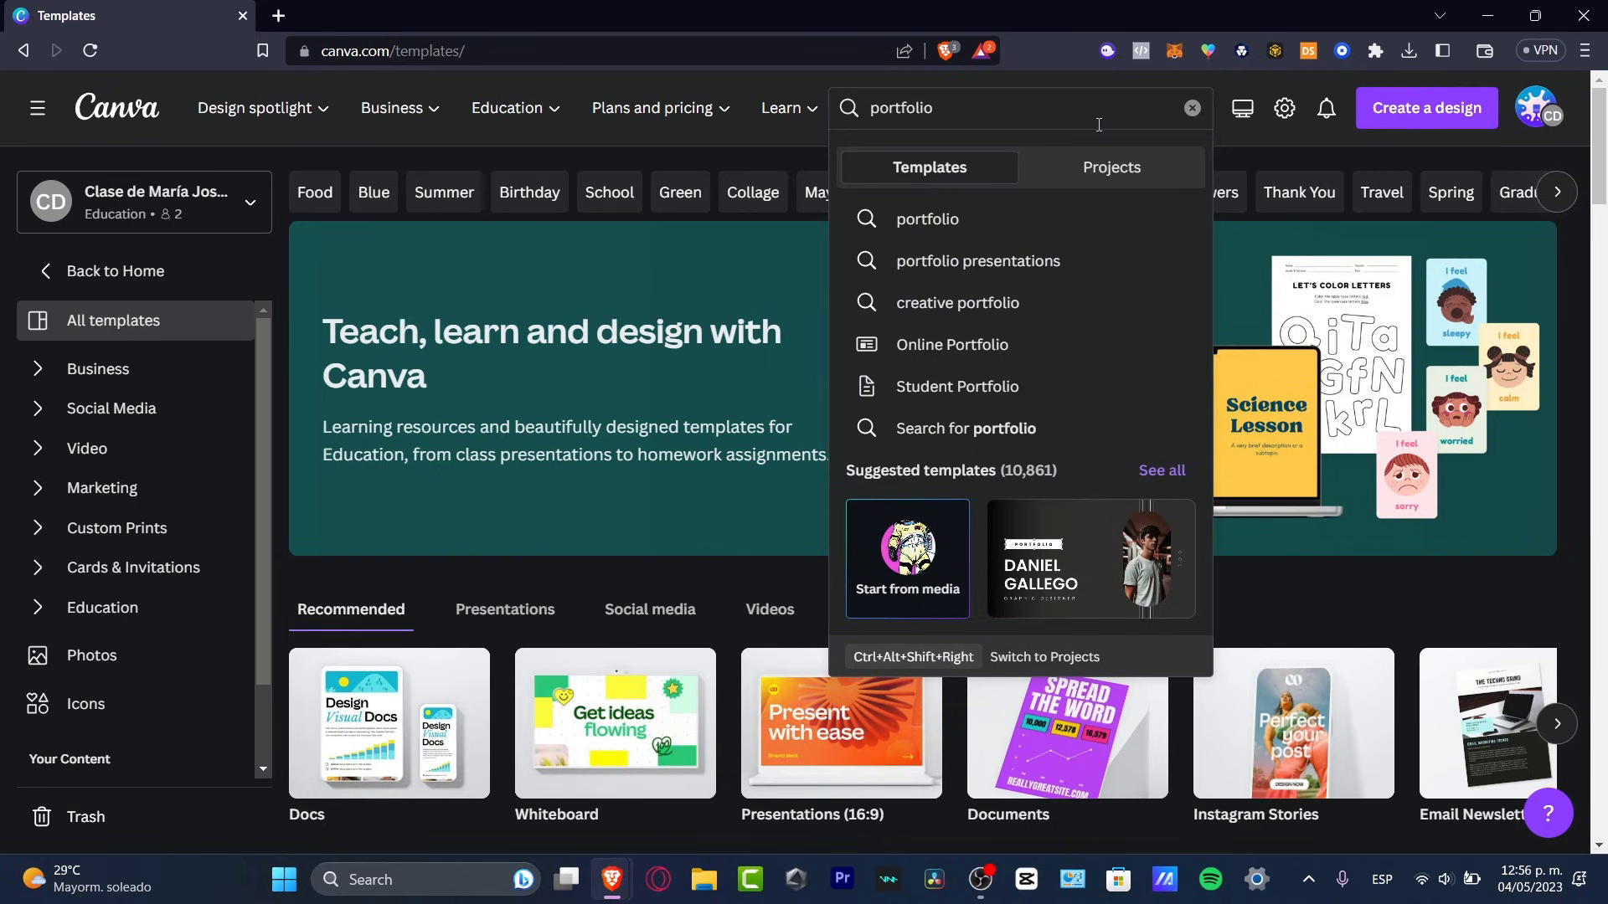
key("Return")
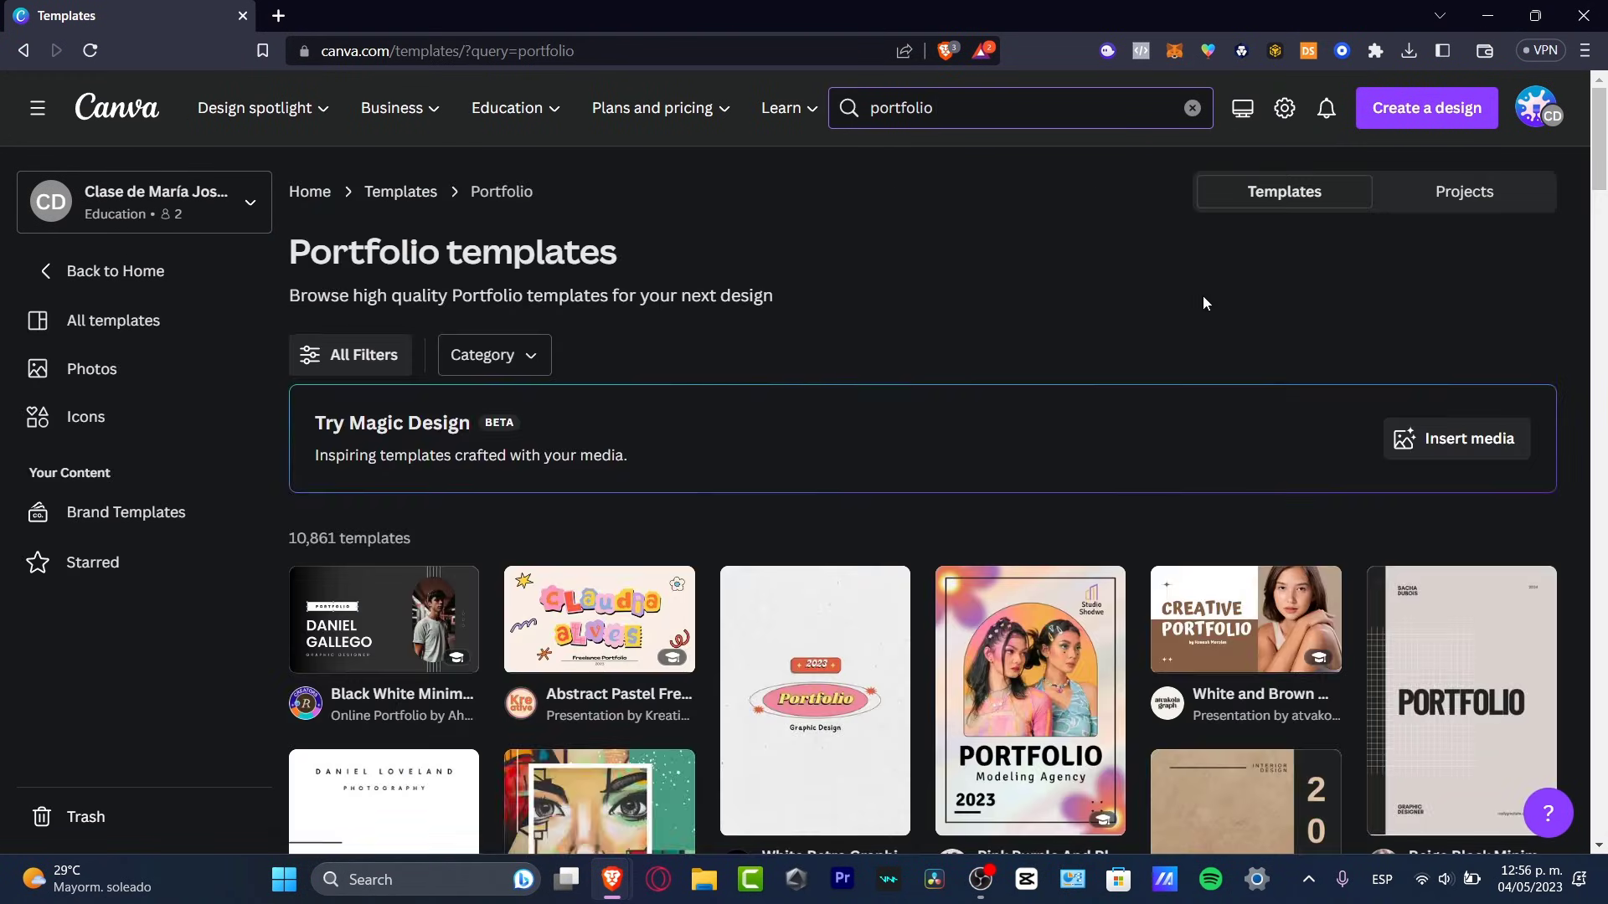
Step: Browse the portfolio templates and preview the pages of the Black White Minimalist Graphic Designer Online Portfolio
scroll(1202, 295, "down", 2)
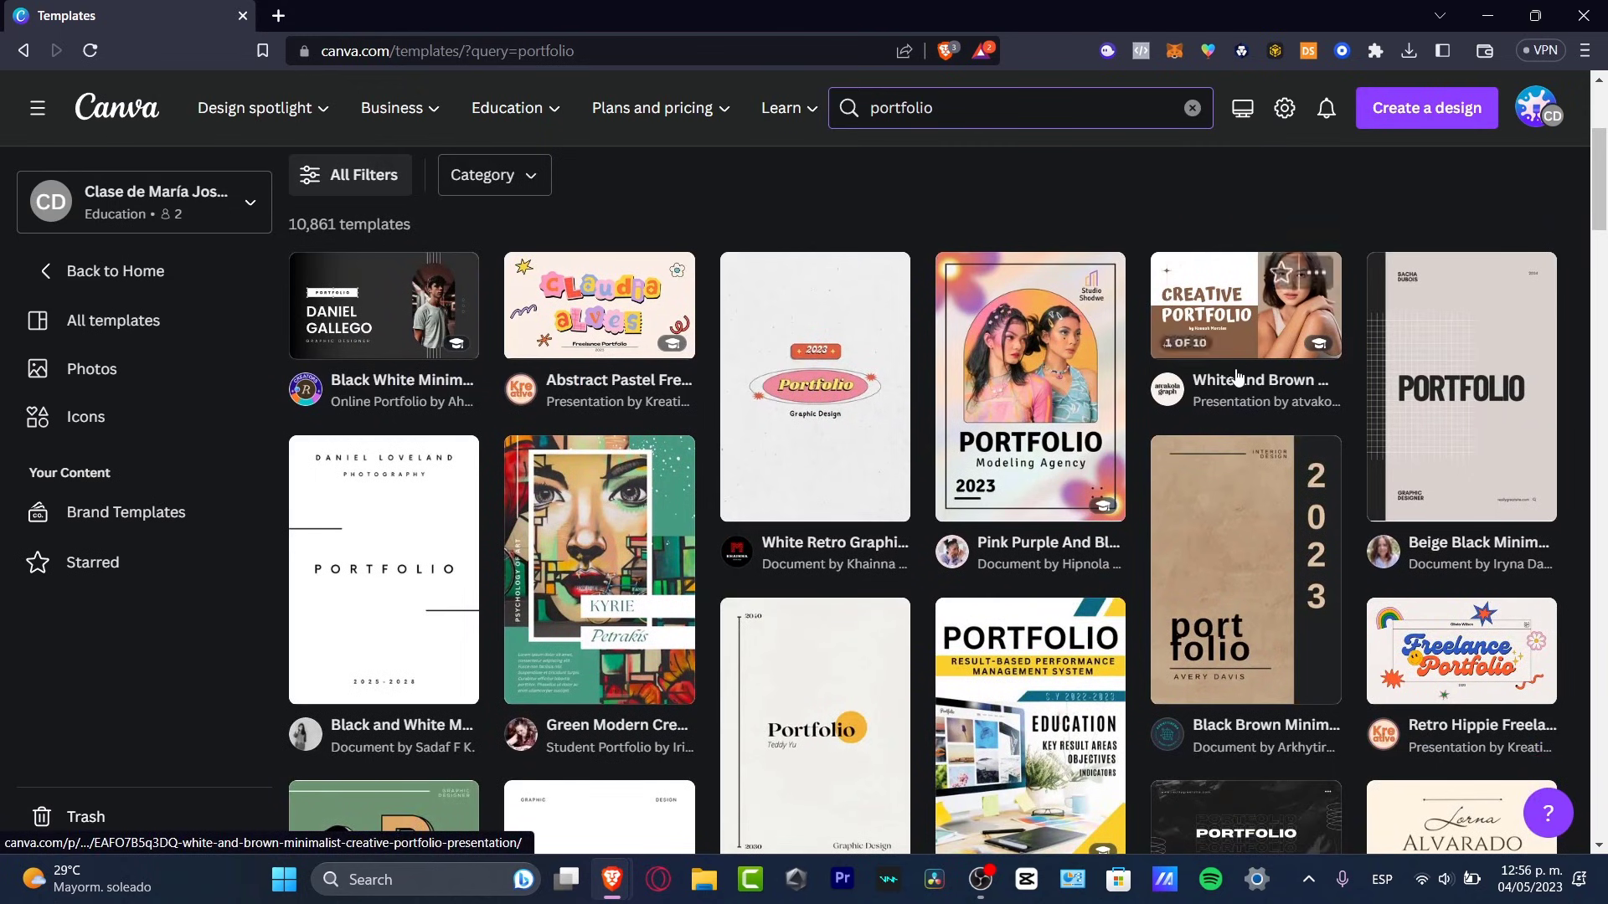
scroll(1496, 502, "down", 3)
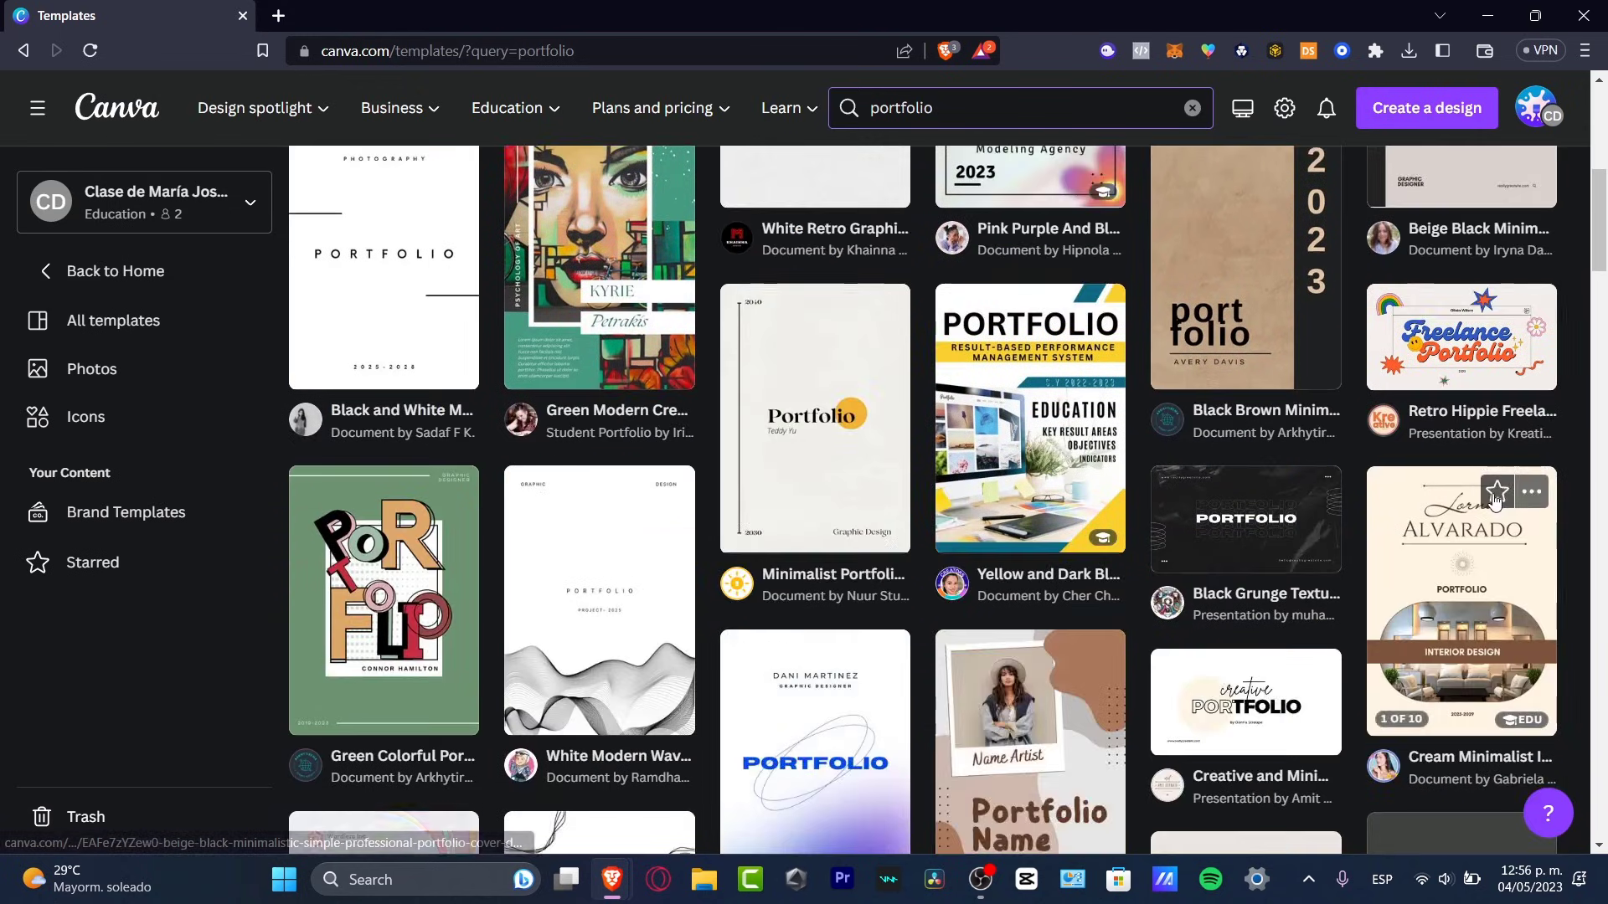
scroll(1497, 502, "down", 3)
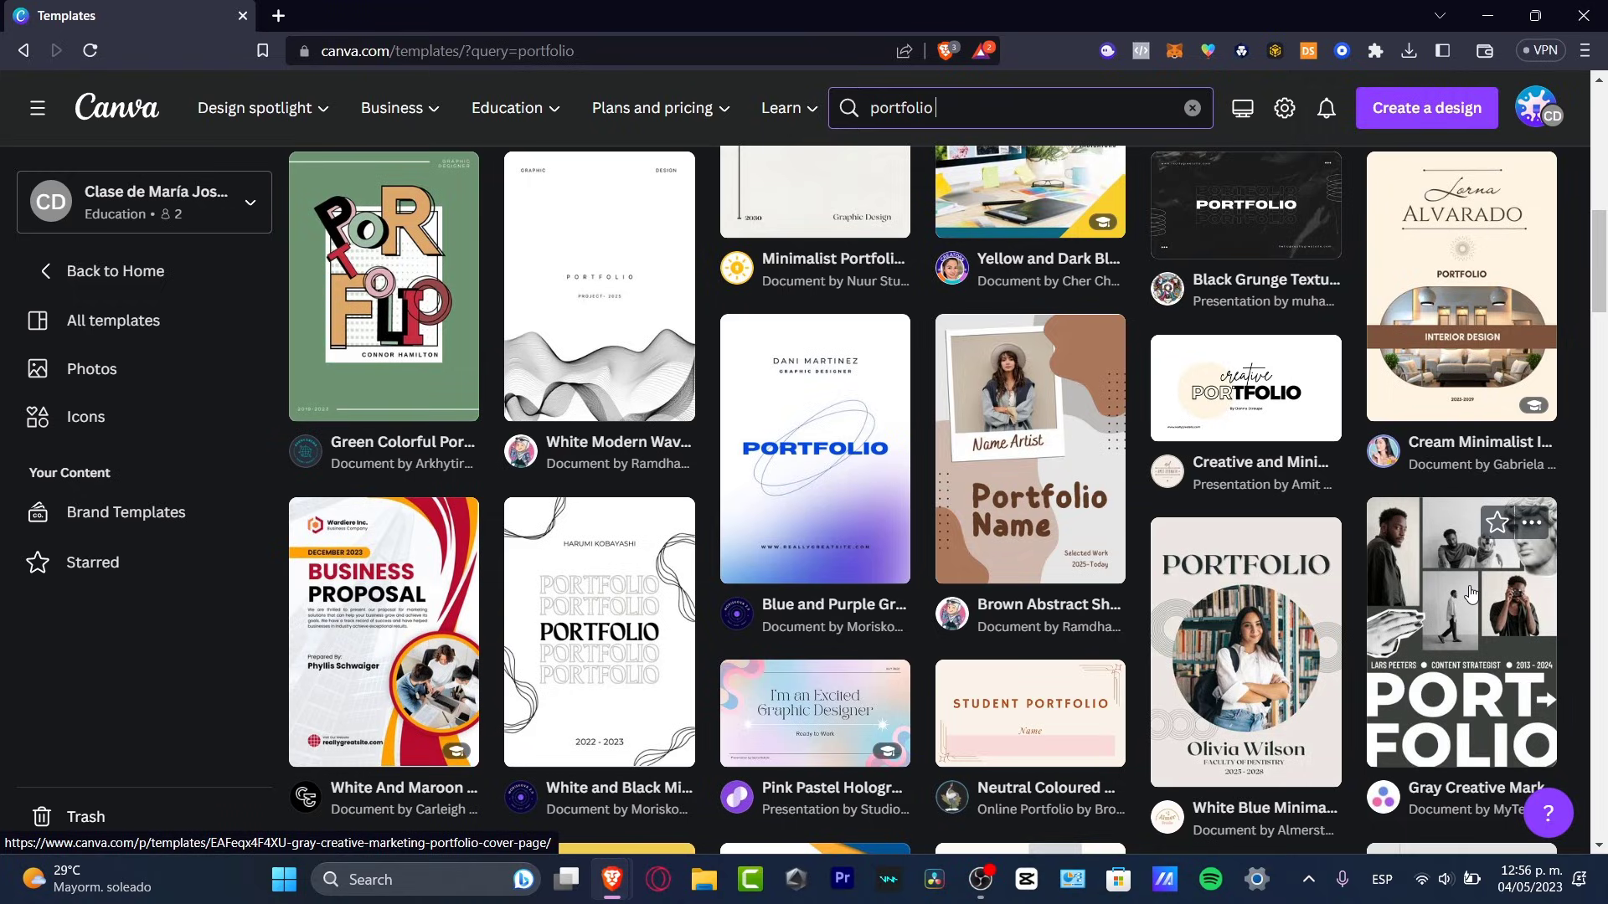
scroll(382, 643, "up", 10)
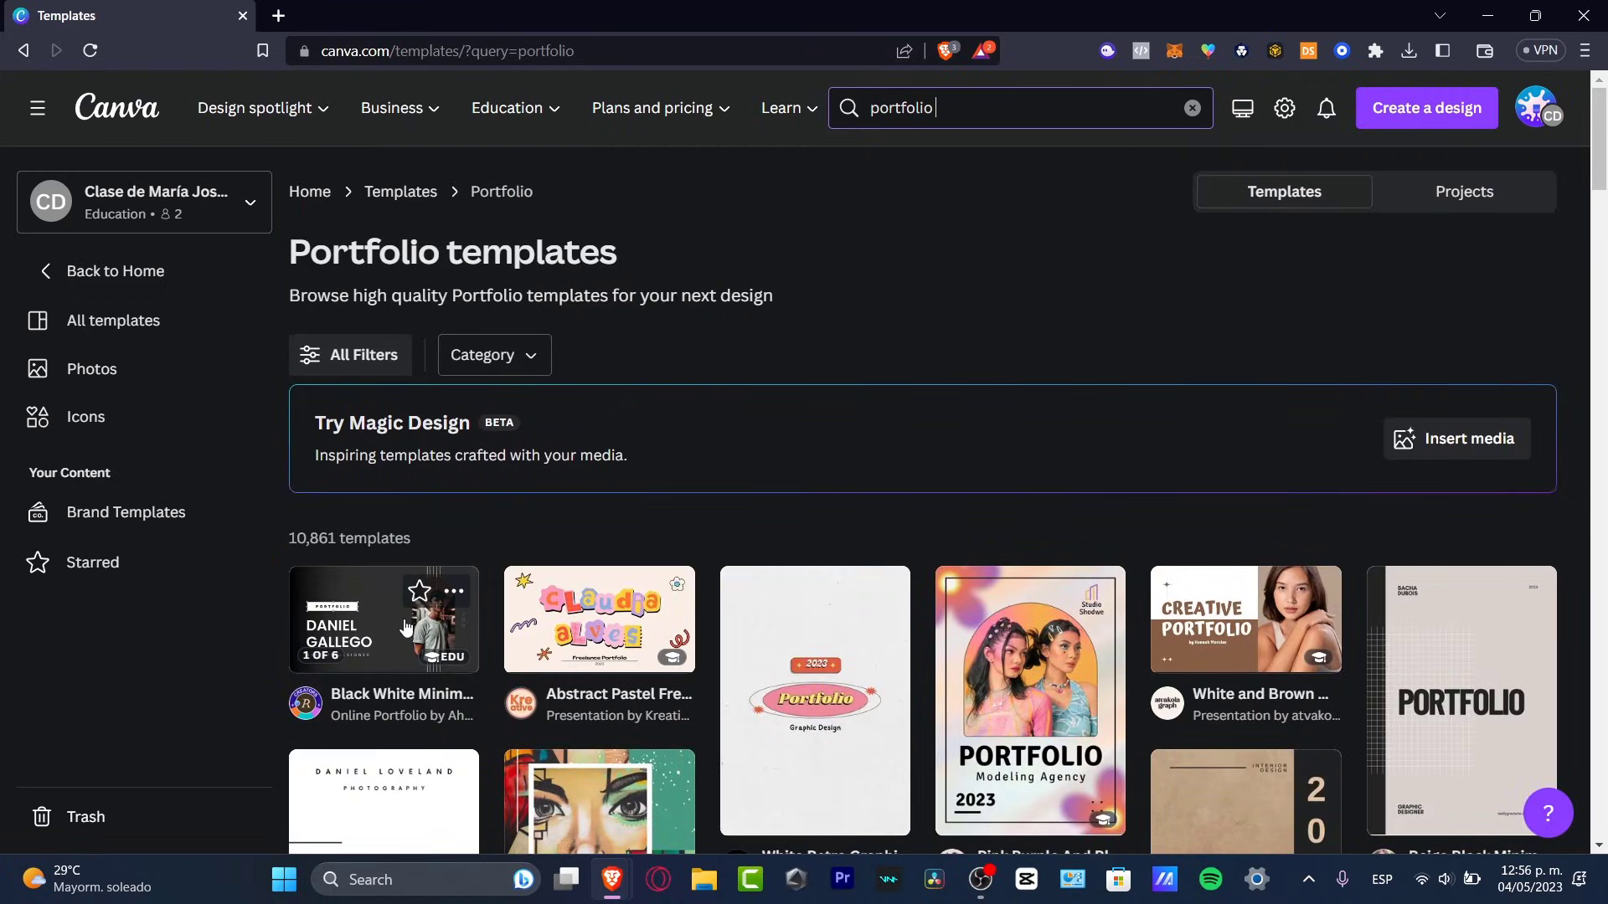
left_click(382, 643)
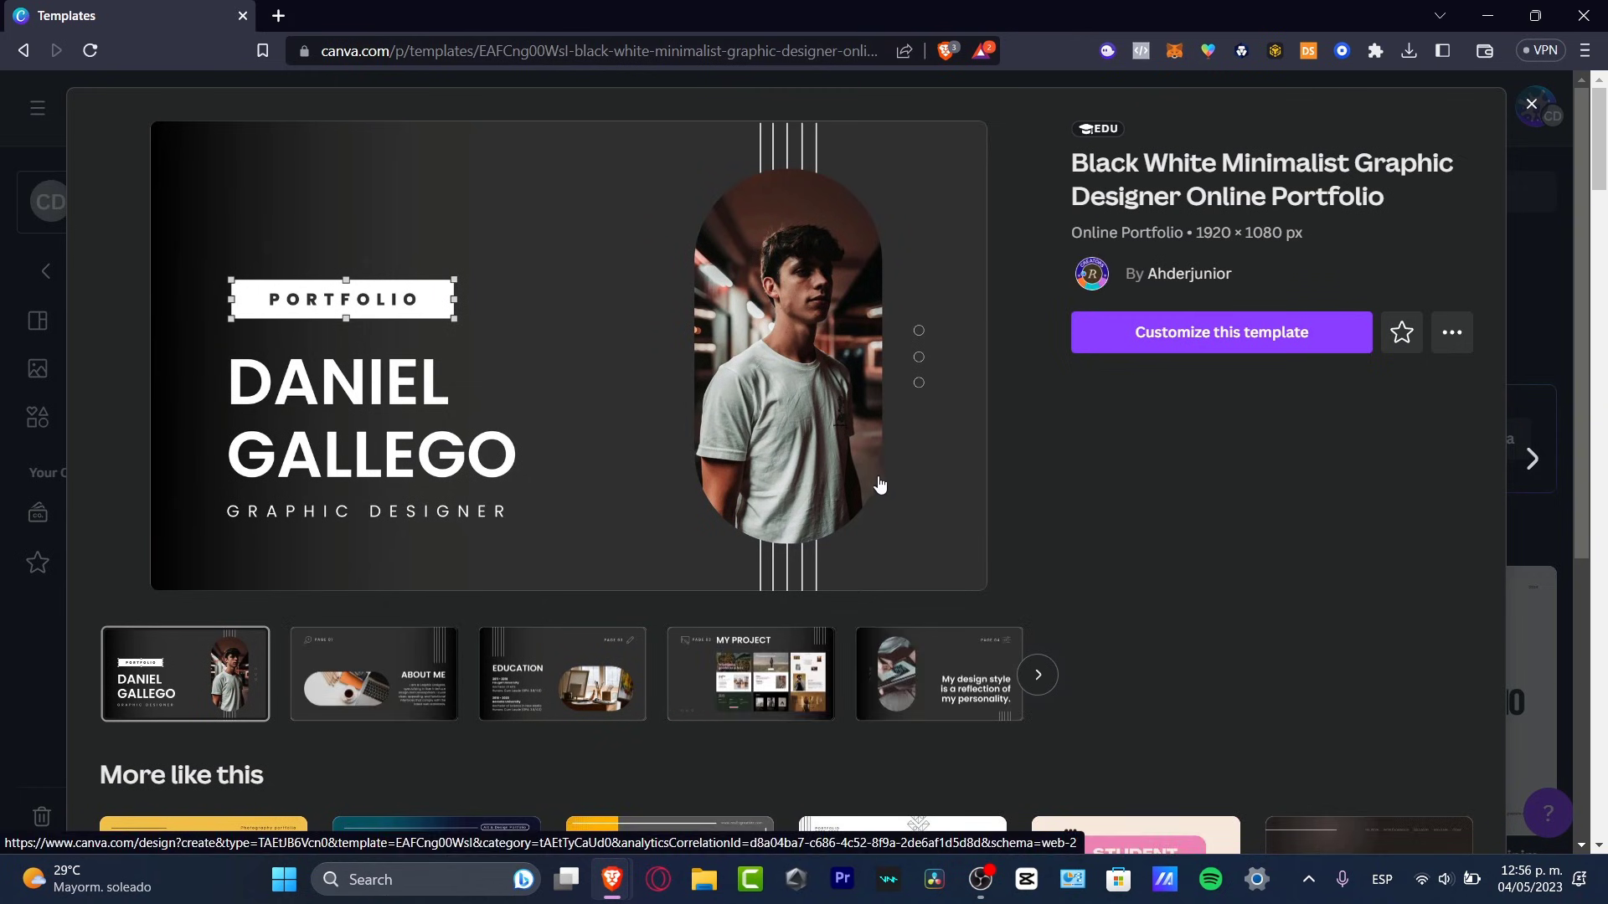
left_click(358, 712)
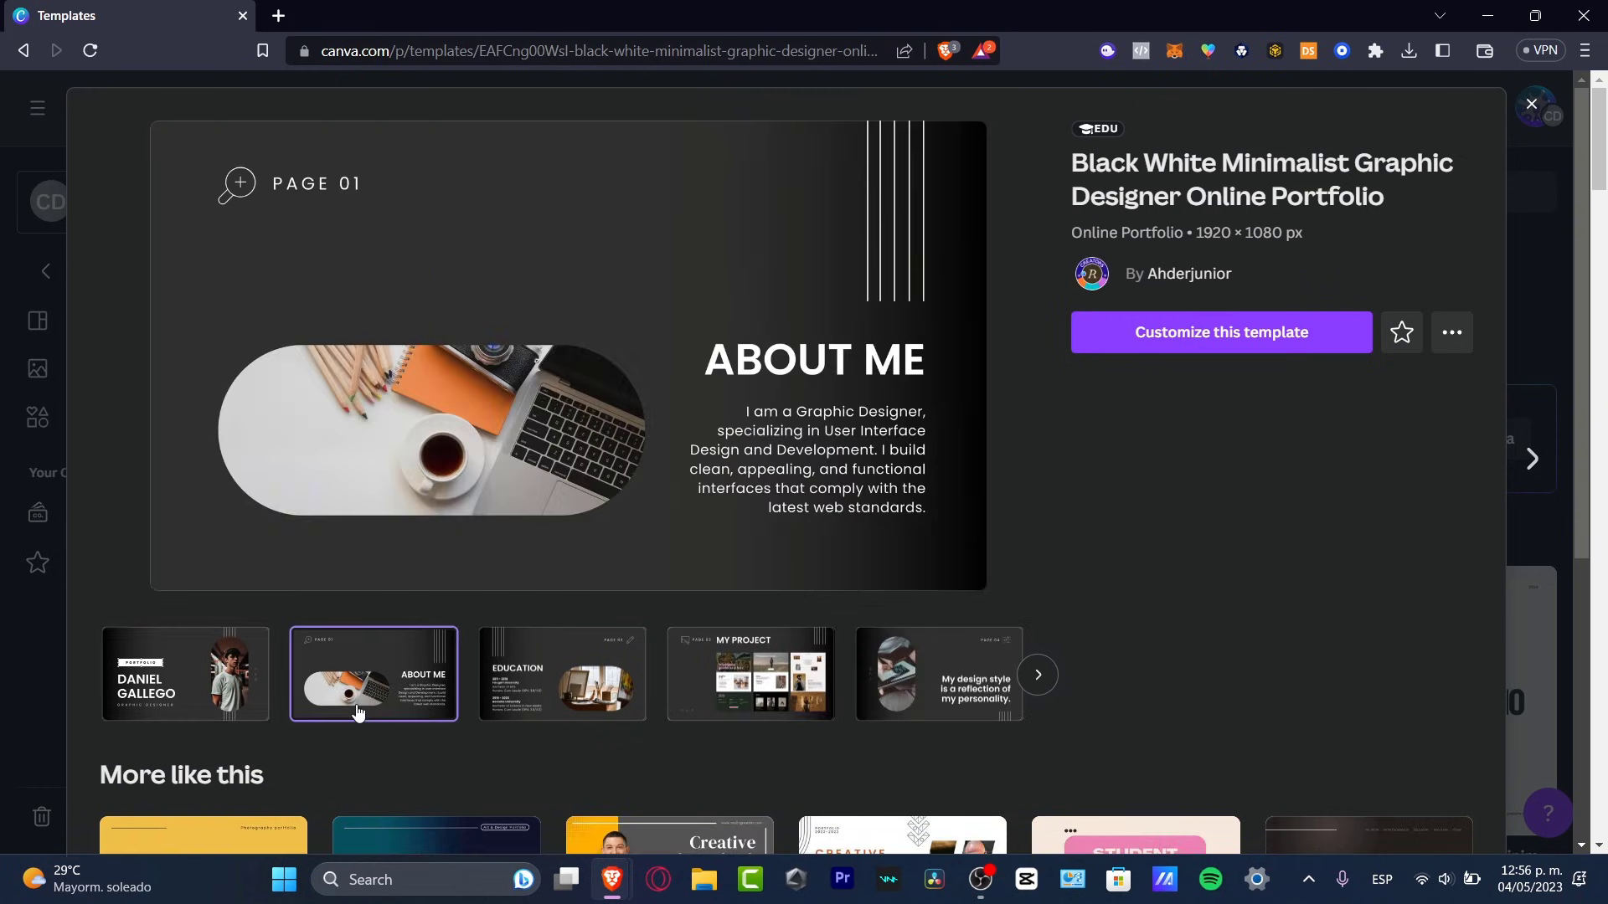
left_click(589, 704)
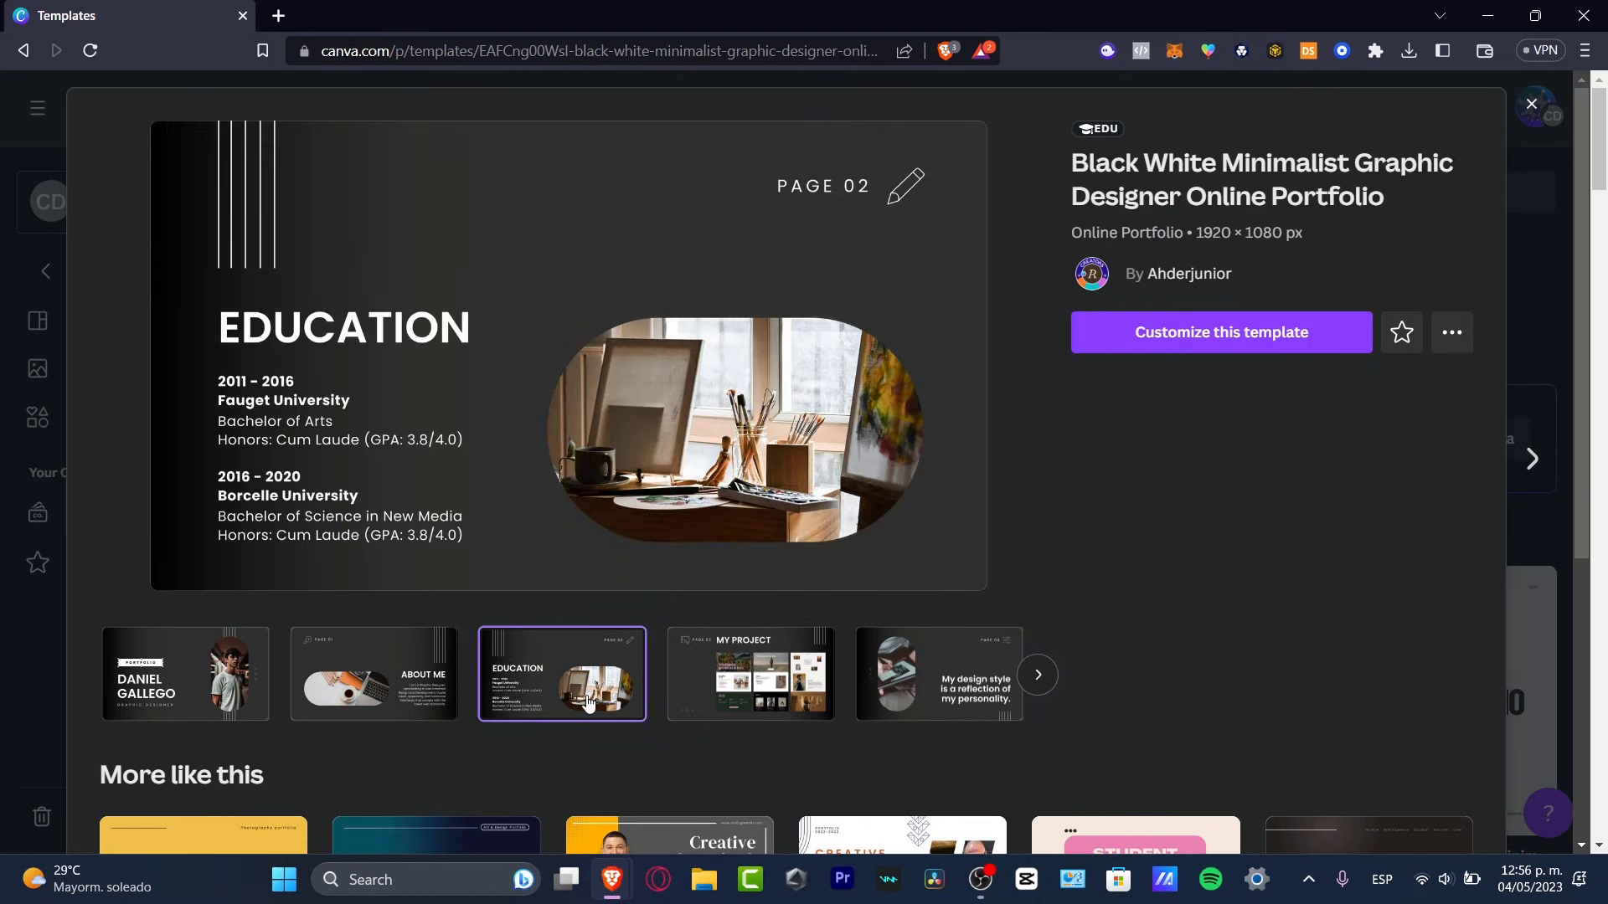
left_click(723, 691)
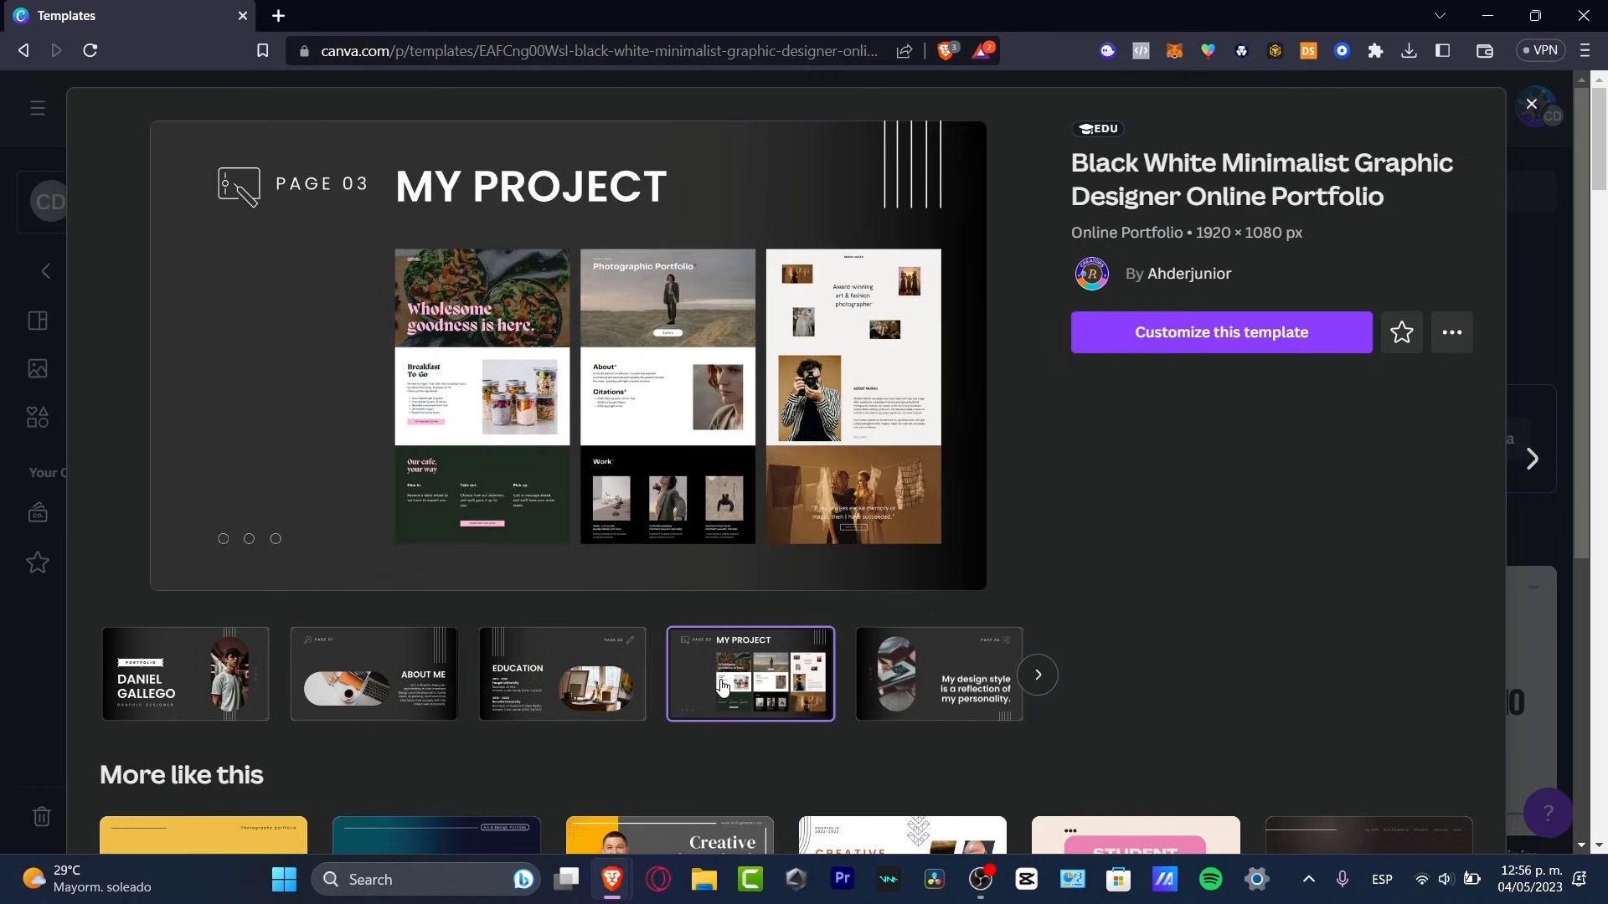
left_click(889, 677)
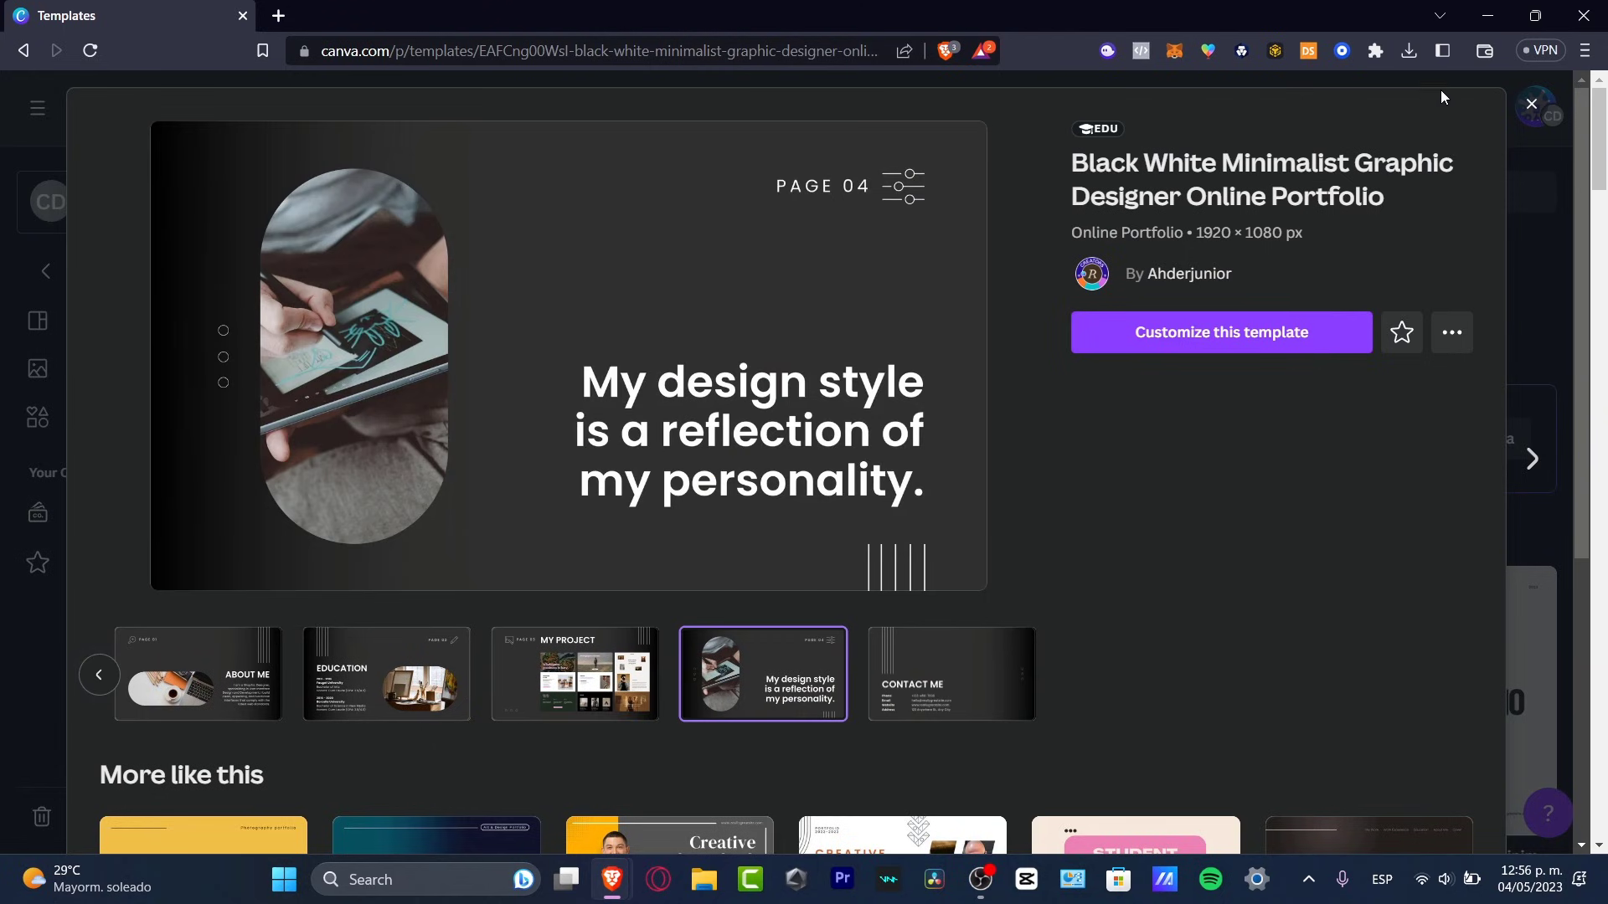
left_click(1532, 105)
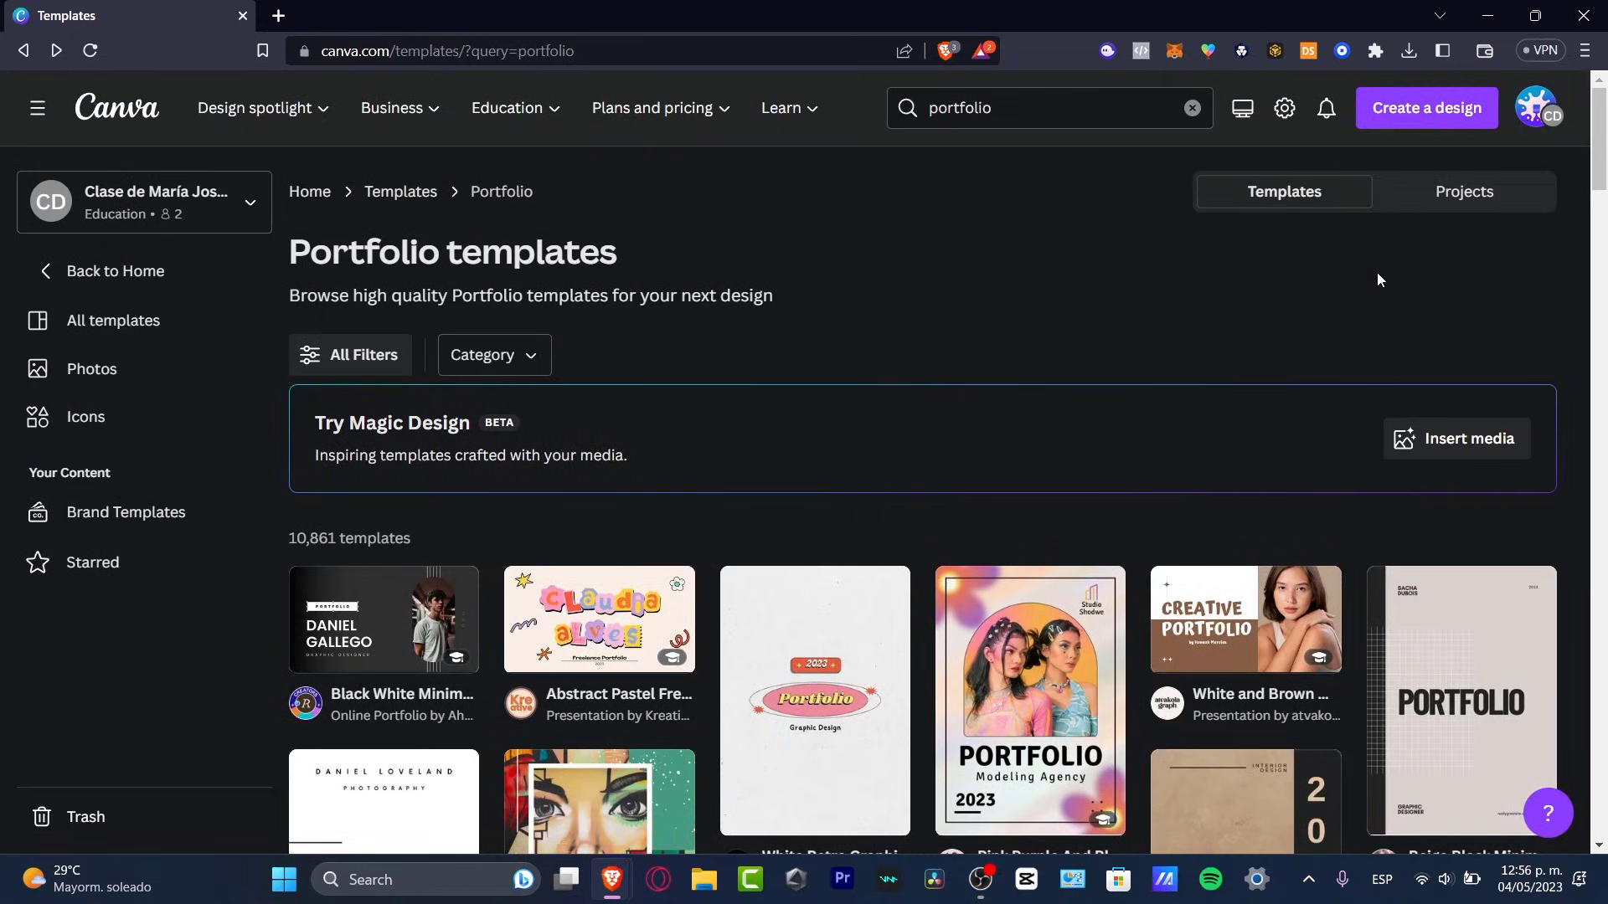
Step: Find the Gray Creative Marketing Portfolio Cover Page template among the portfolio results and open it for customizing
scroll(1379, 276, "down", 2)
scroll(1378, 281, "down", 4)
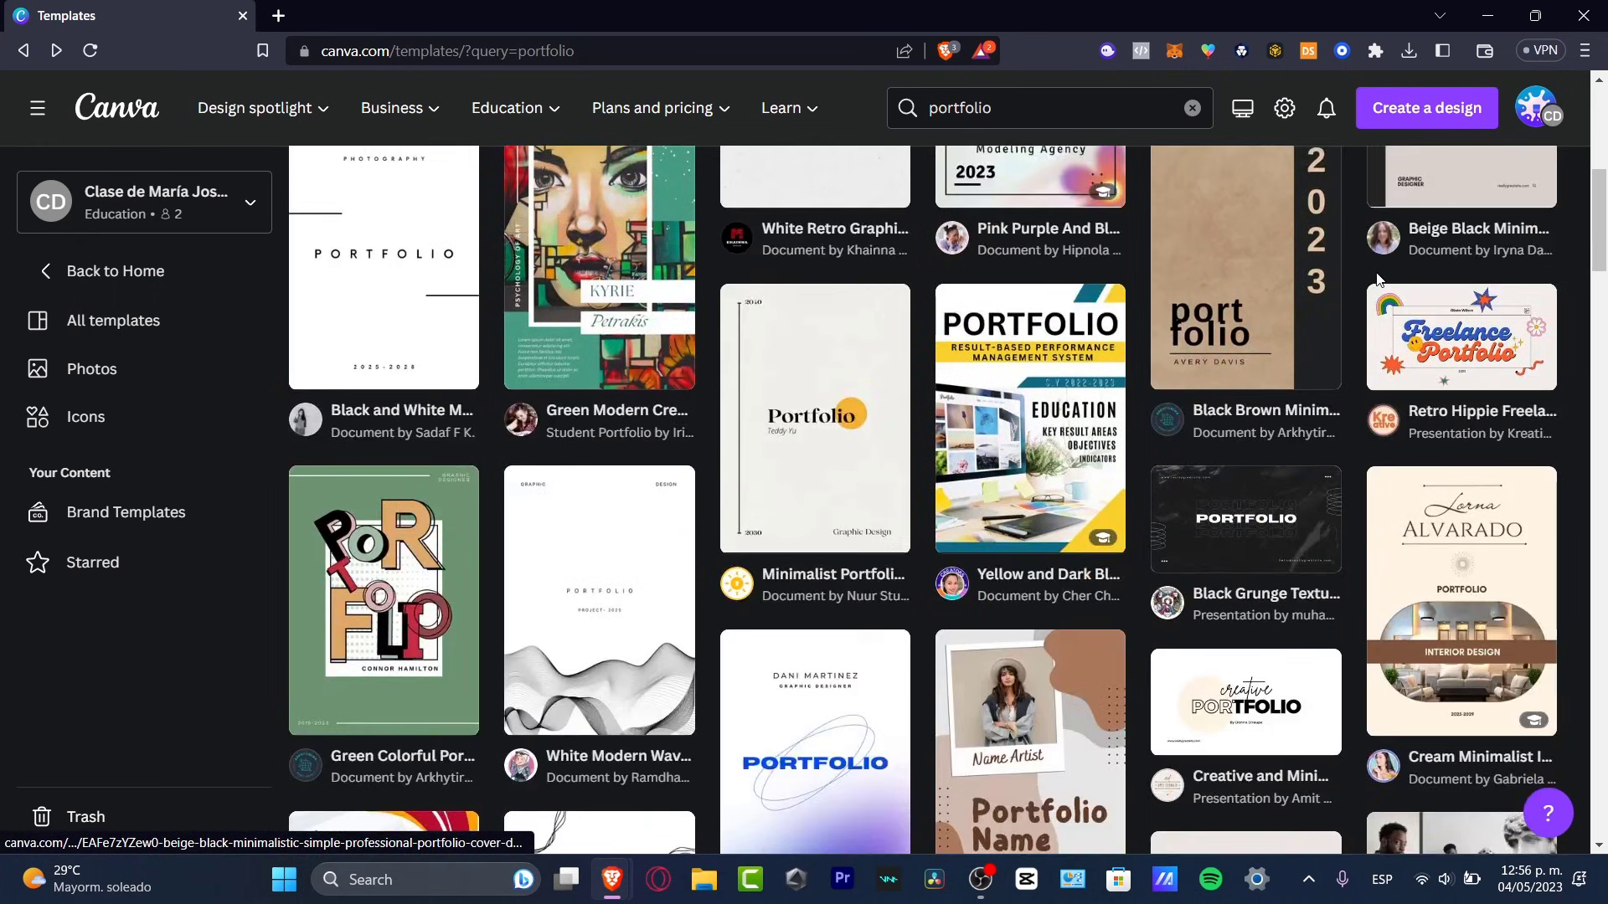
scroll(1267, 320, "down", 4)
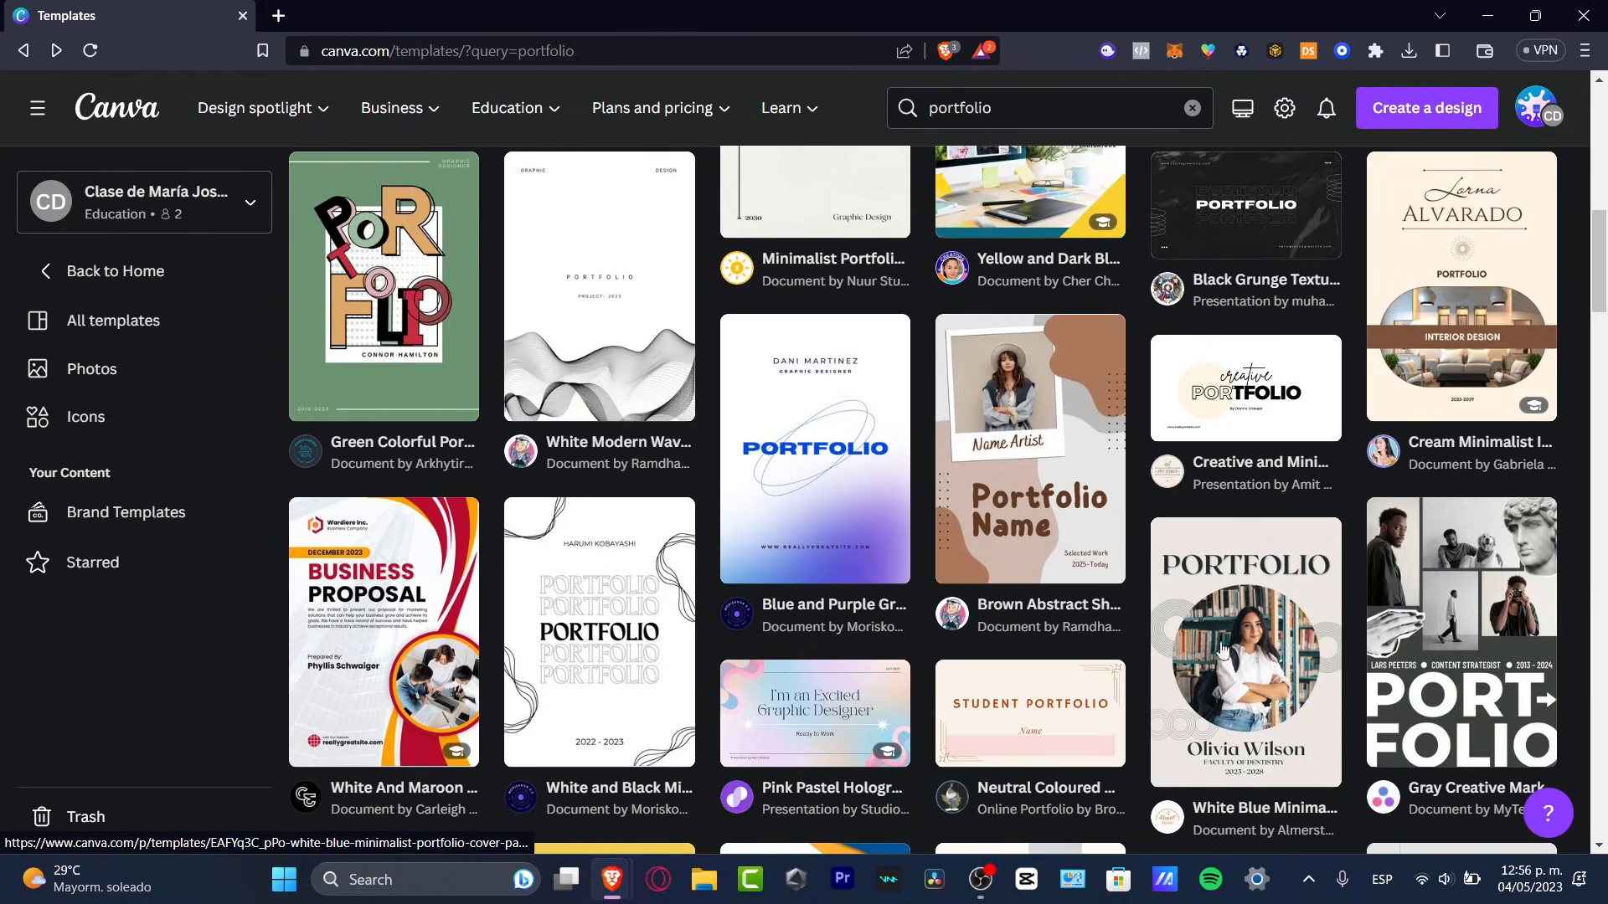
left_click(1398, 592)
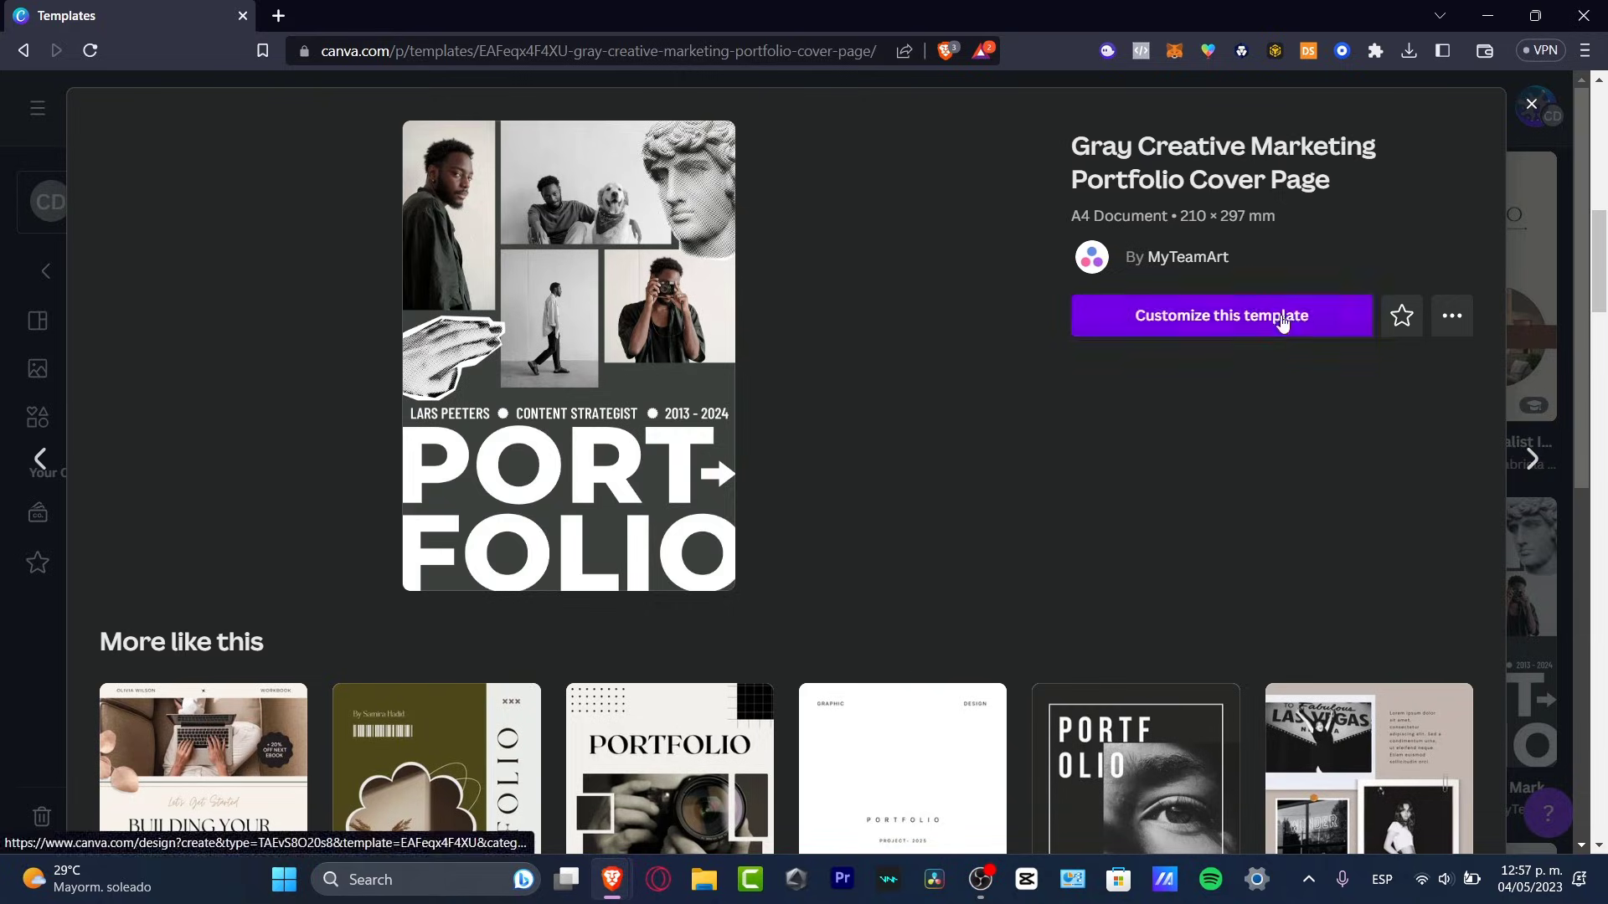
left_click(1282, 323)
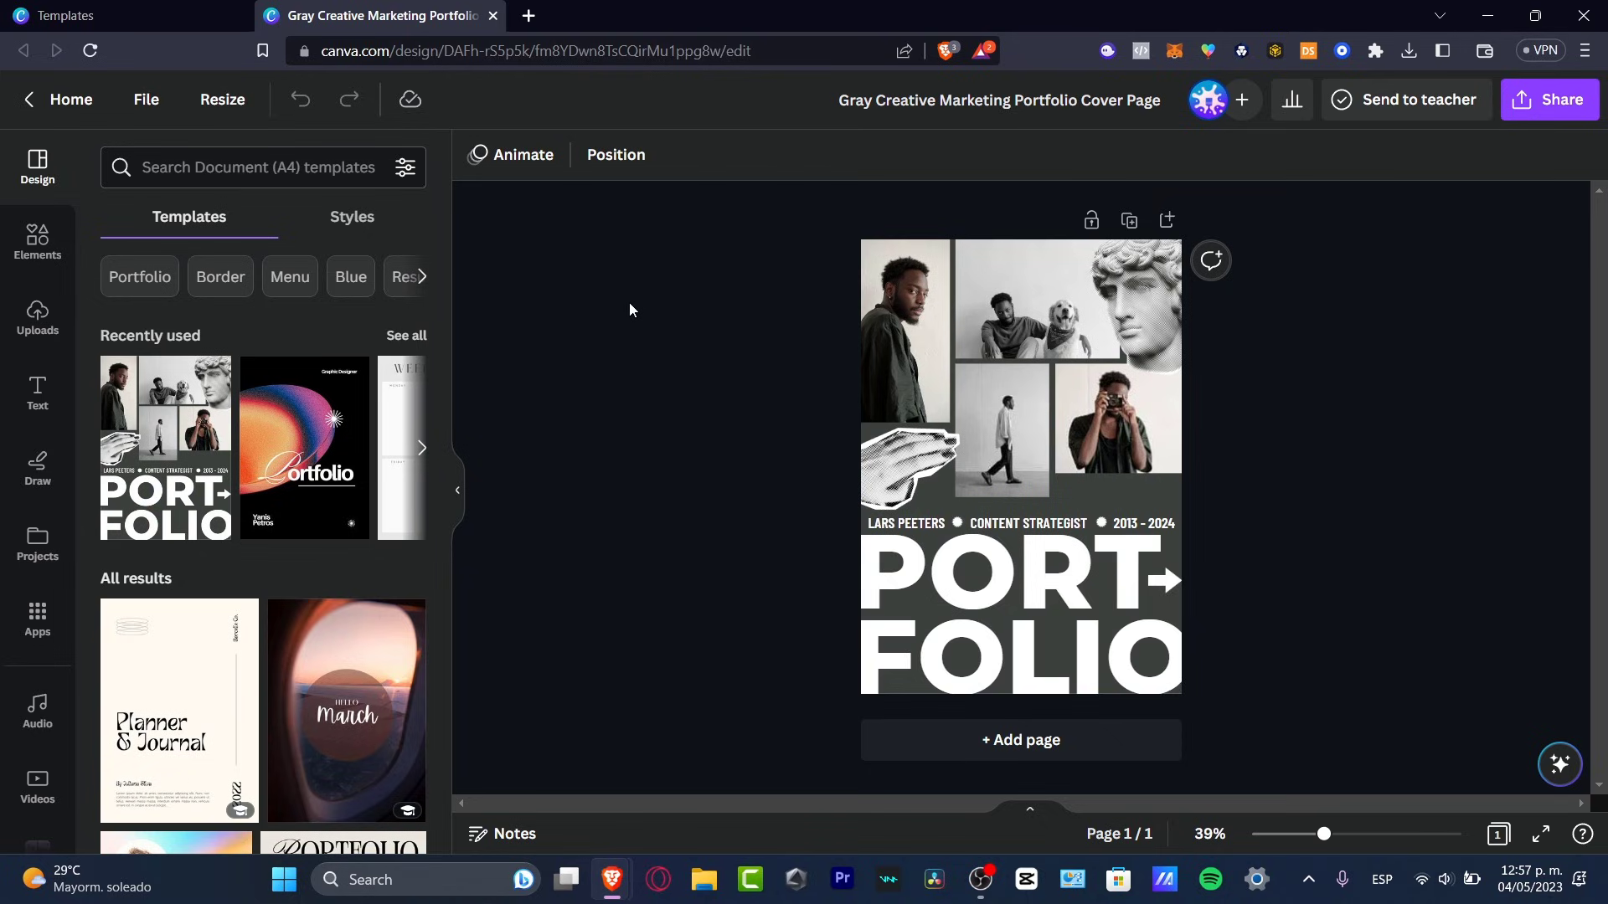
Step: Switch to File Explorer and open the Blackmagic Design folder inside Documents
left_click(704, 879)
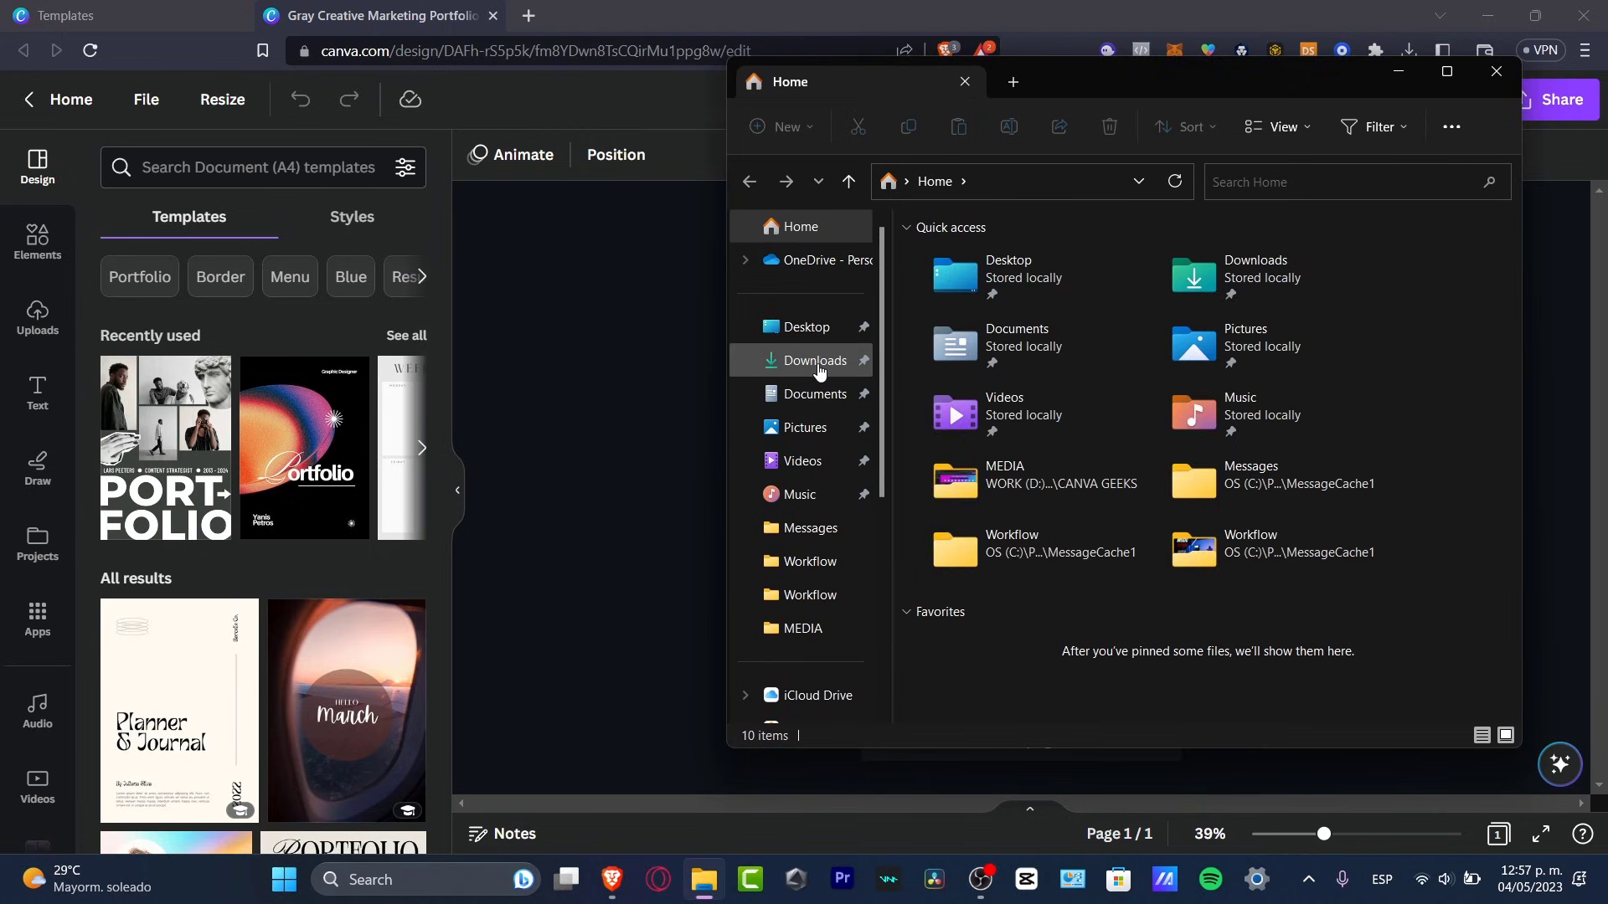
left_click(815, 360)
left_click(814, 393)
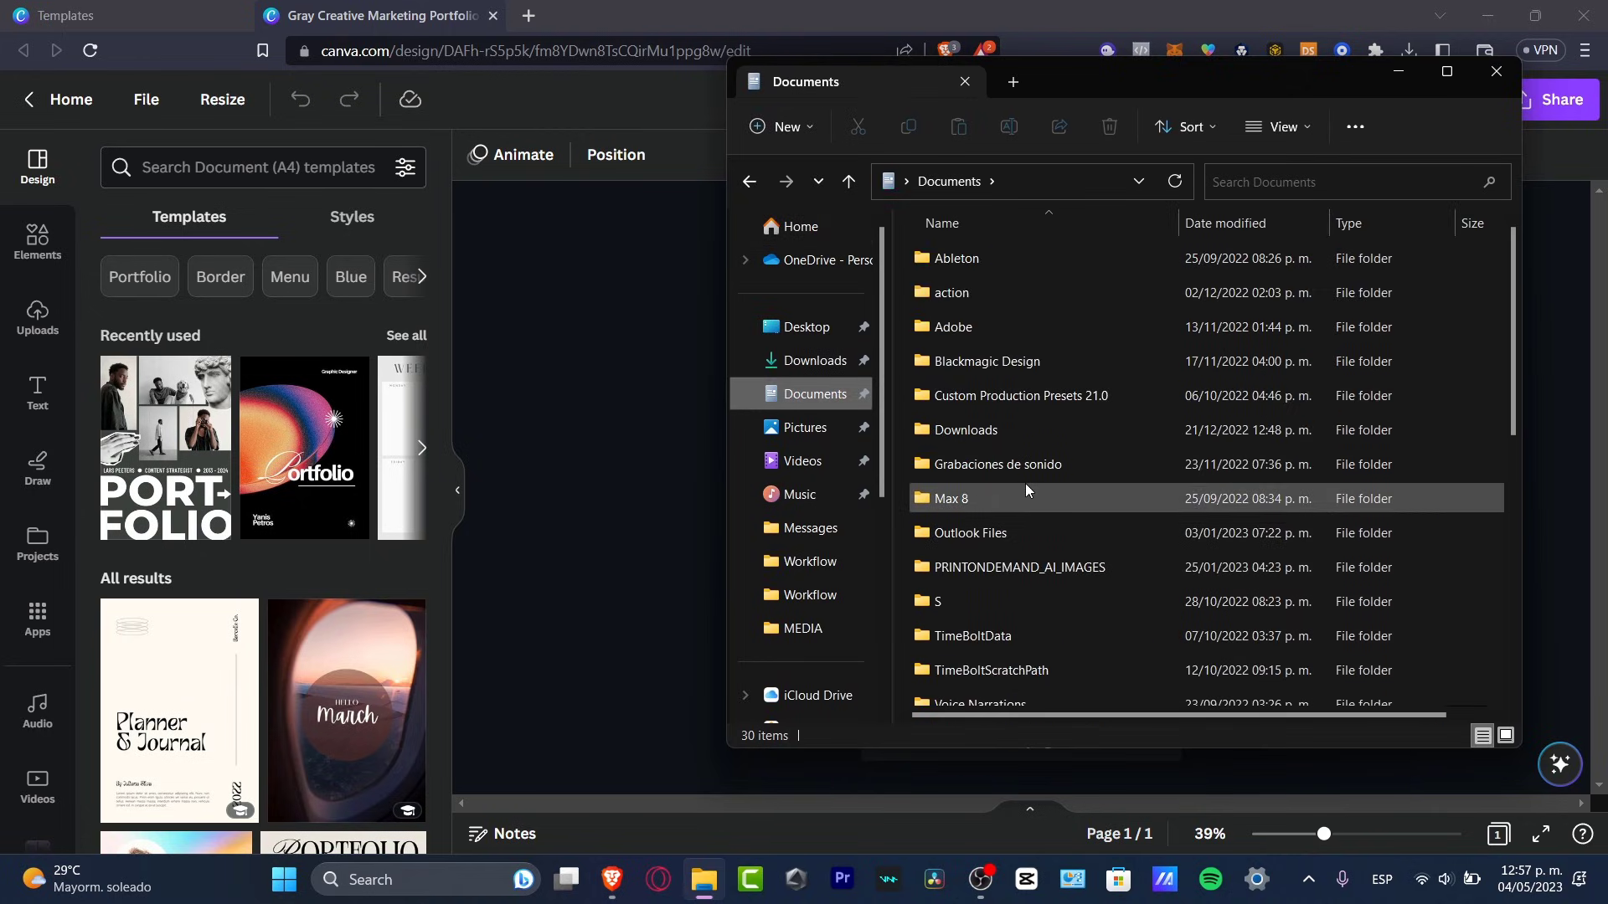
left_click(997, 430)
double_click(1010, 350)
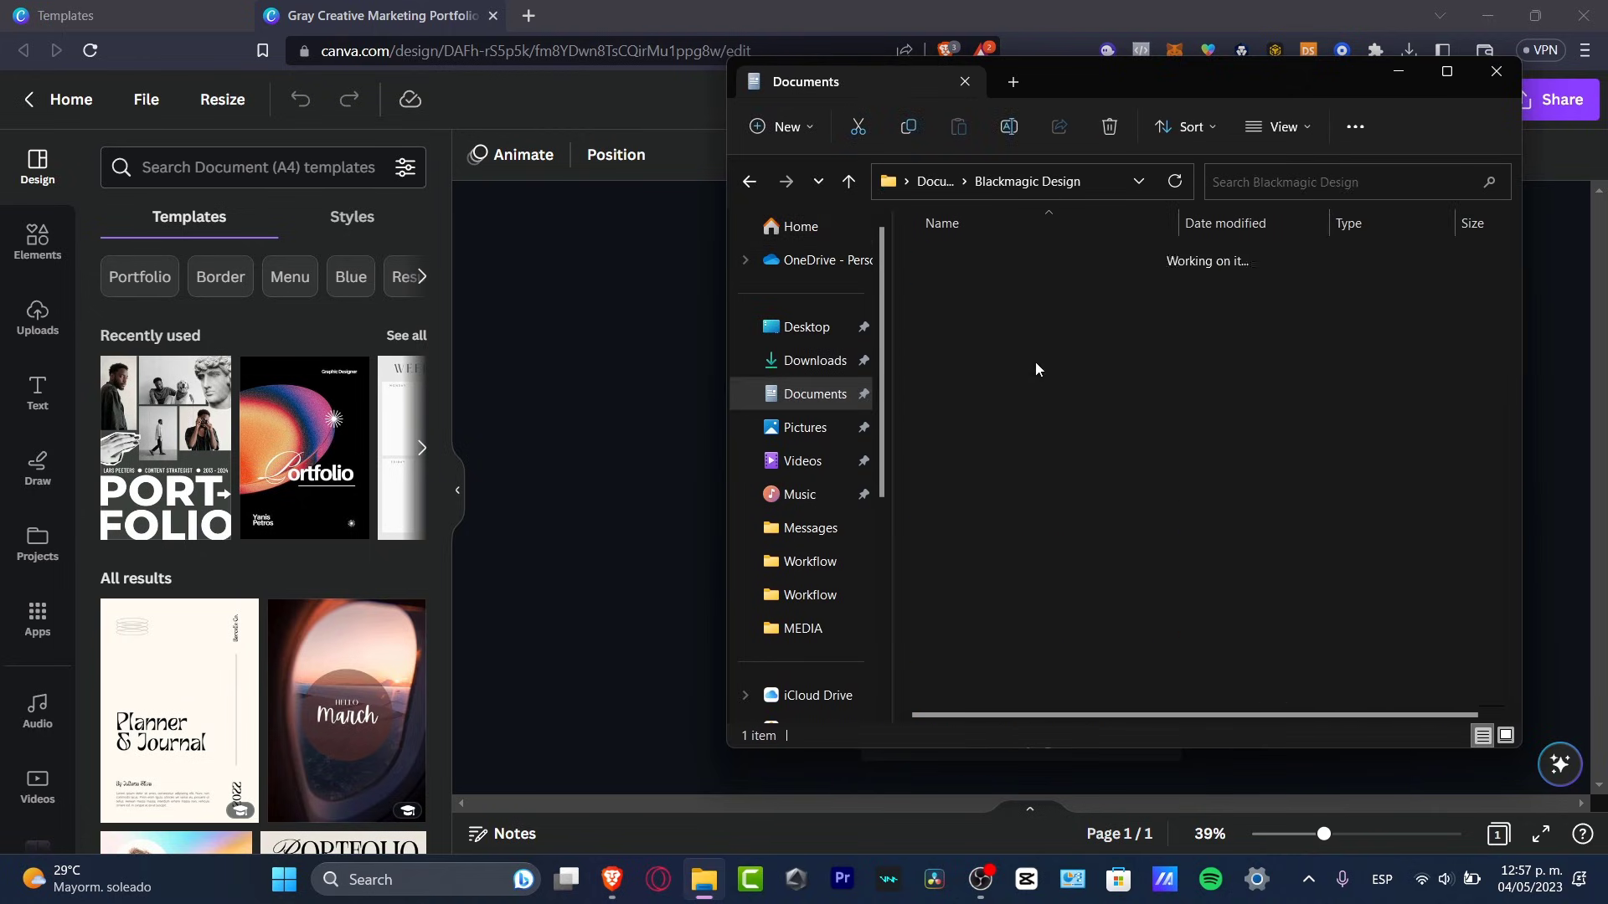
Step: Create a new folder named PORTFOLIO inside the Blackmagic Design folder and open it
right_click(1110, 501)
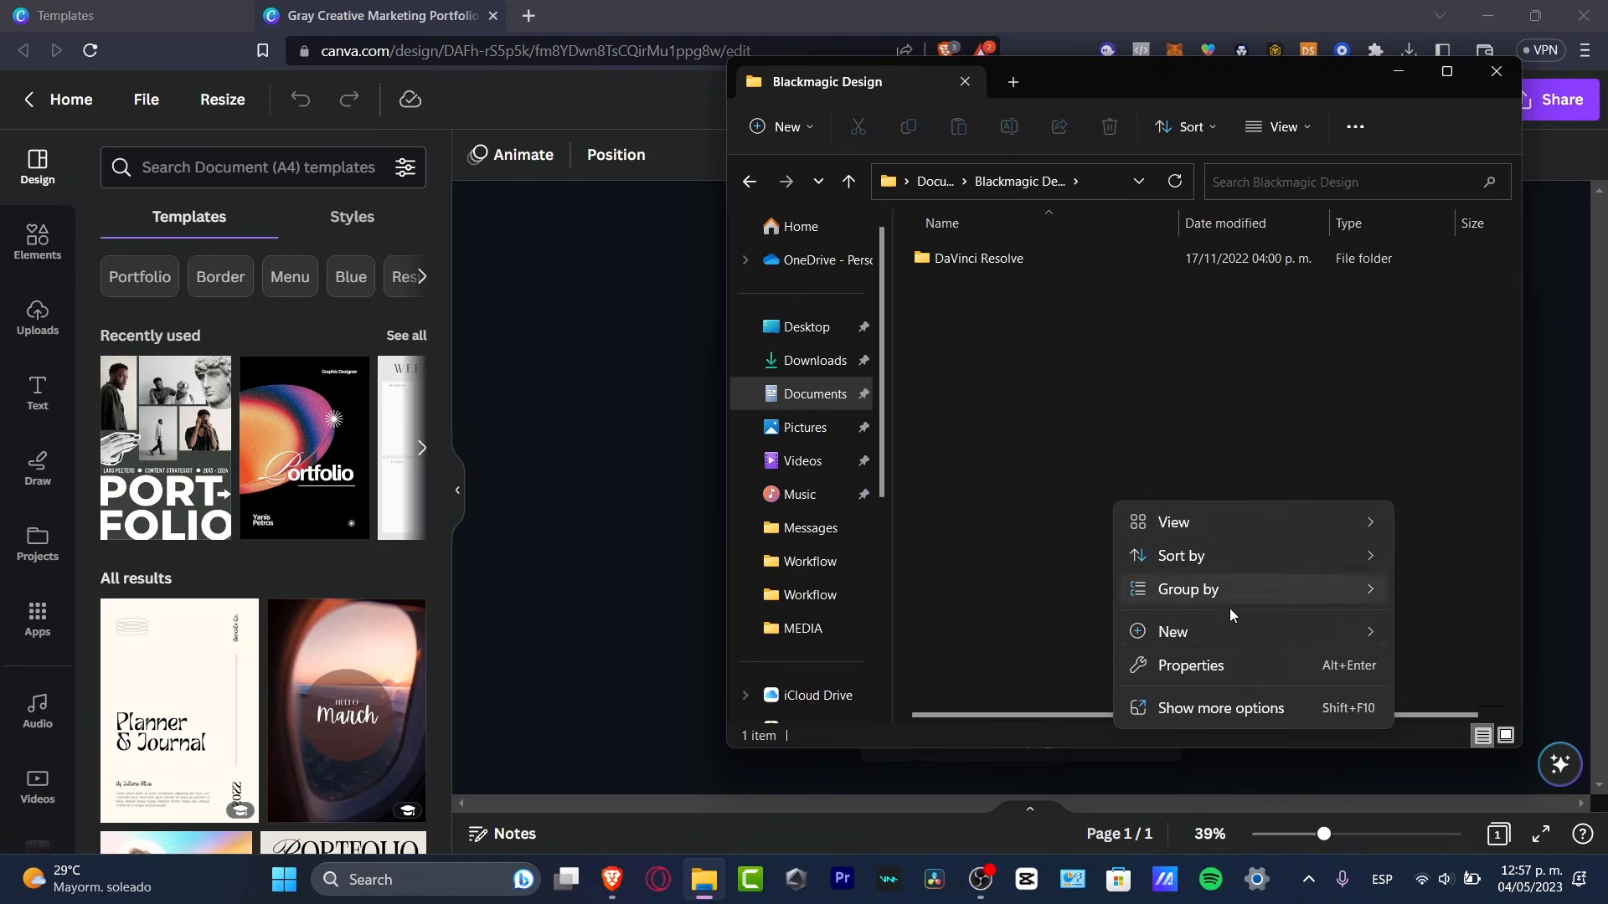
mouse_move(1253, 625)
left_click(956, 264)
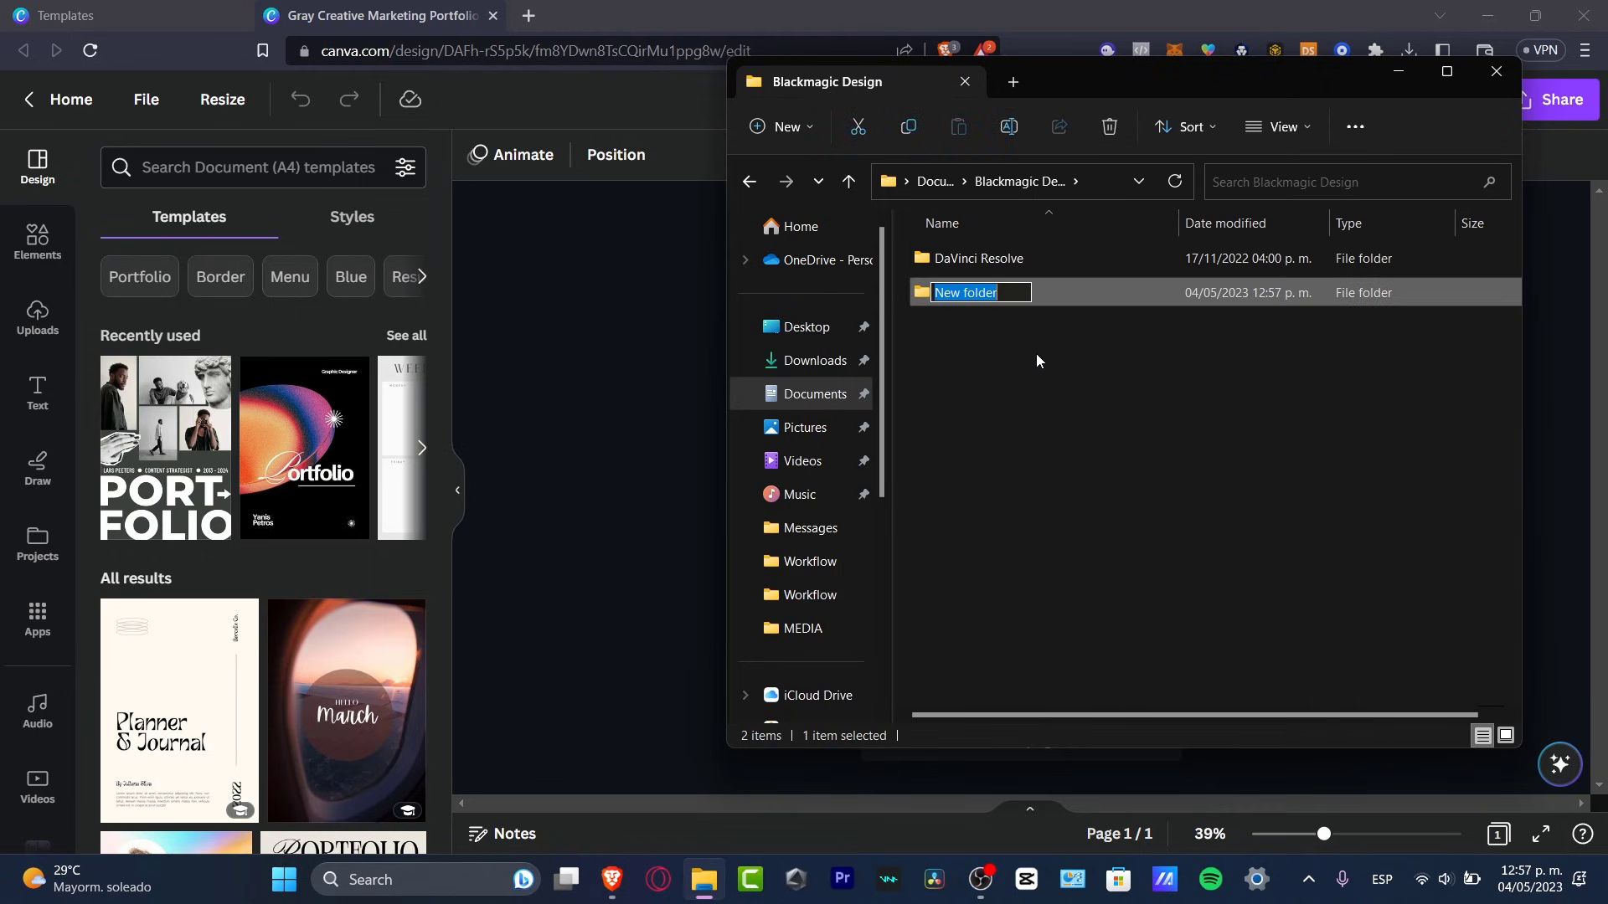
type("PORTFOLIO")
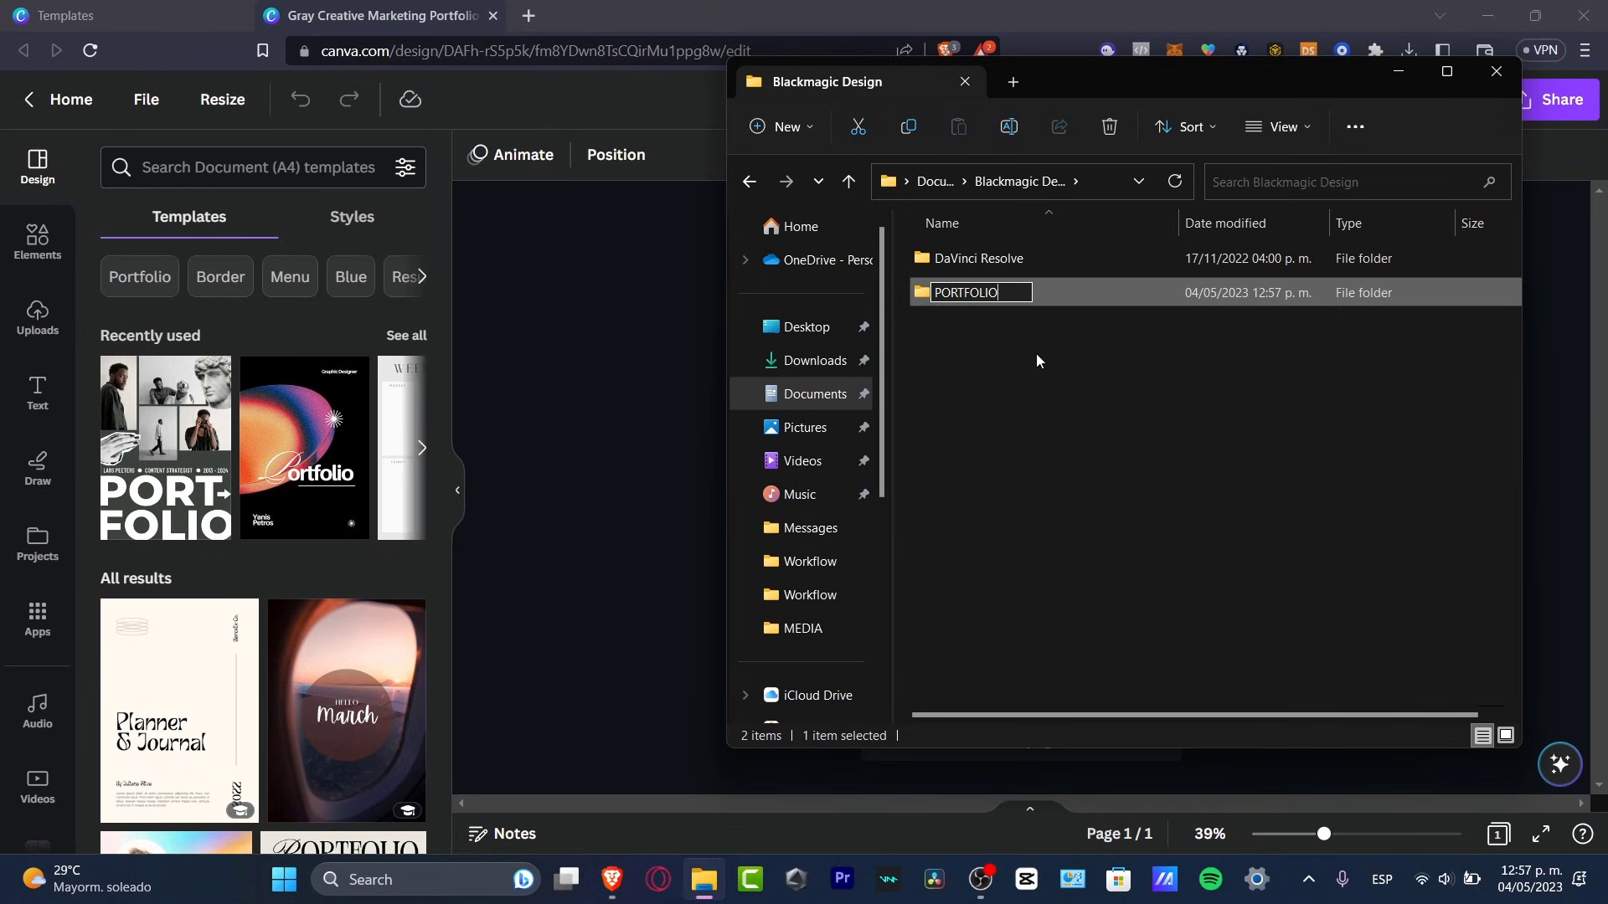
key("Return")
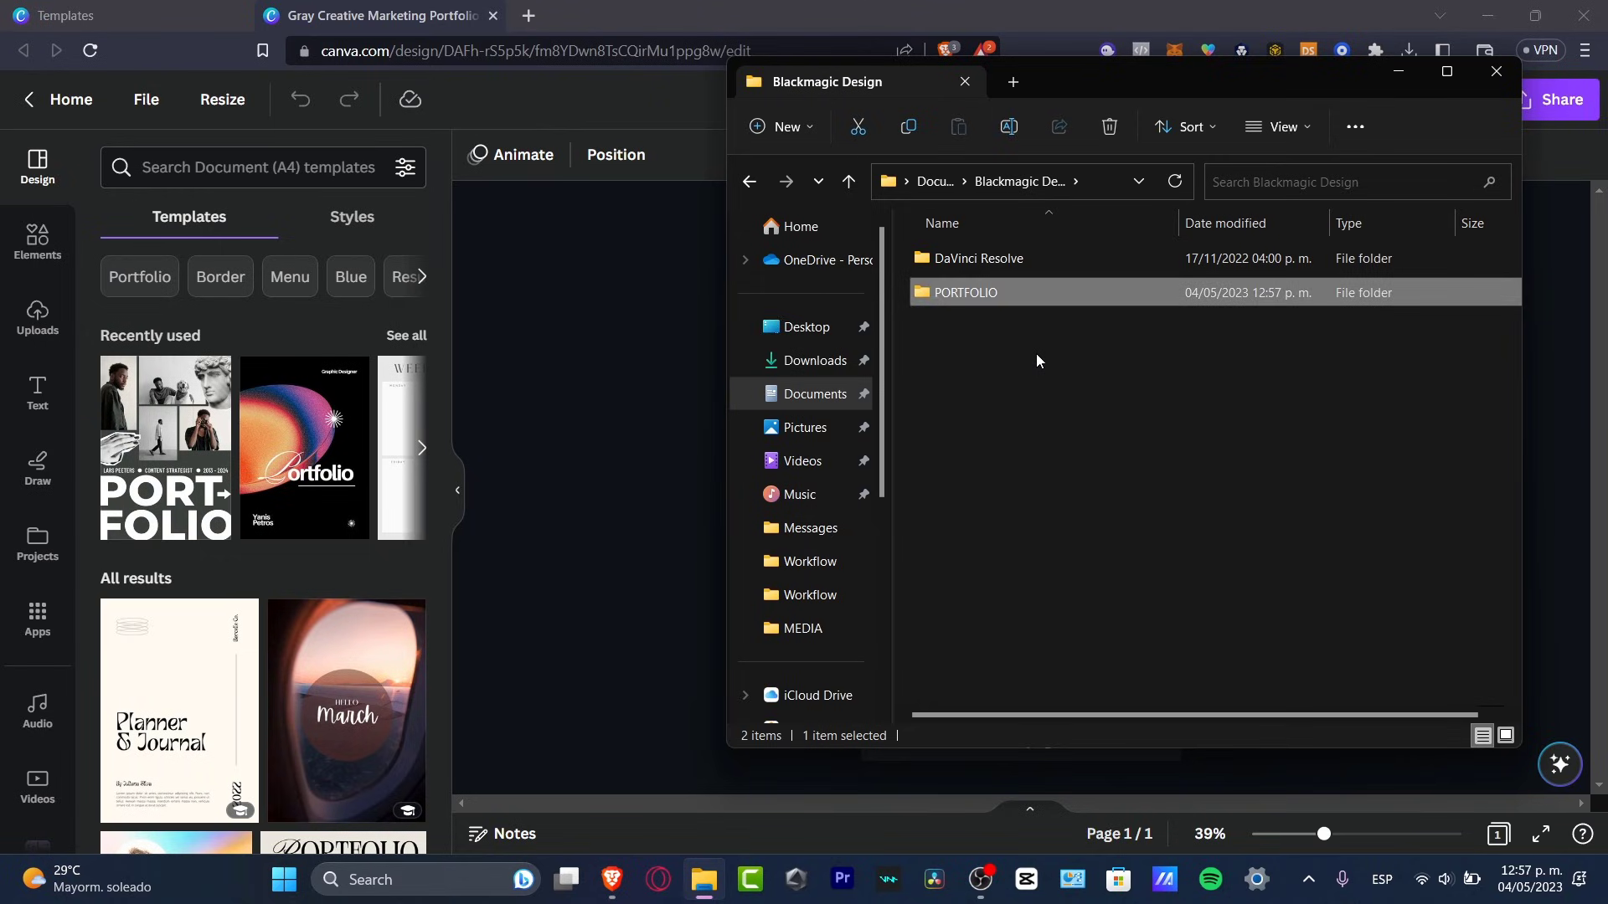
double_click(1058, 303)
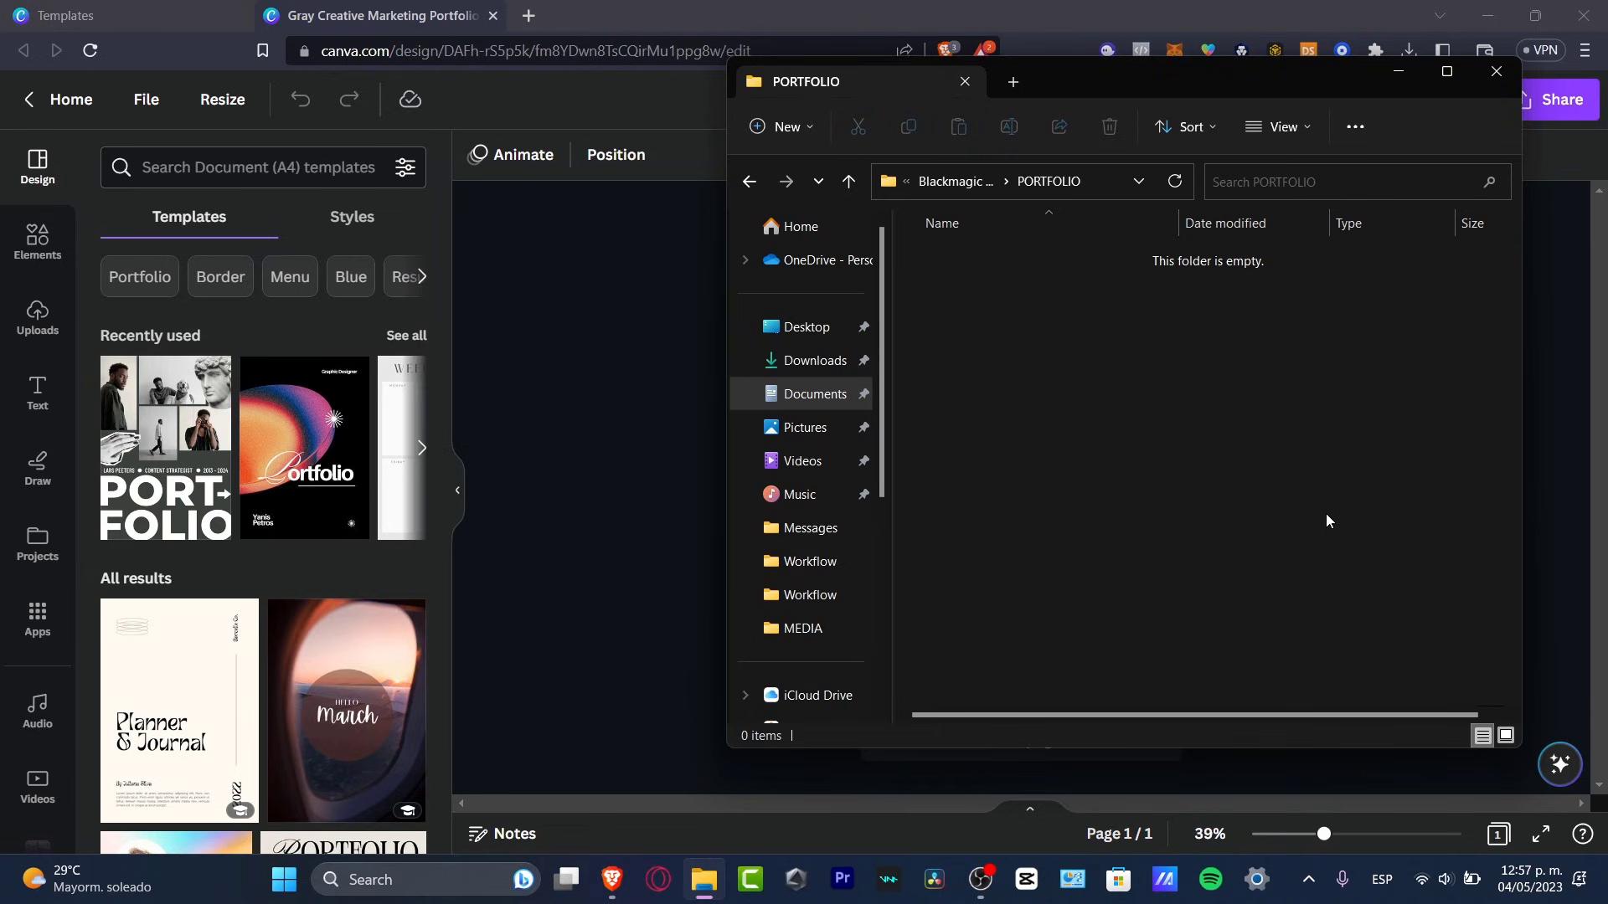
Step: Switch back to the Canva design and replace the person's name above the large title with "TECH XPRESS"
left_click(560, 427)
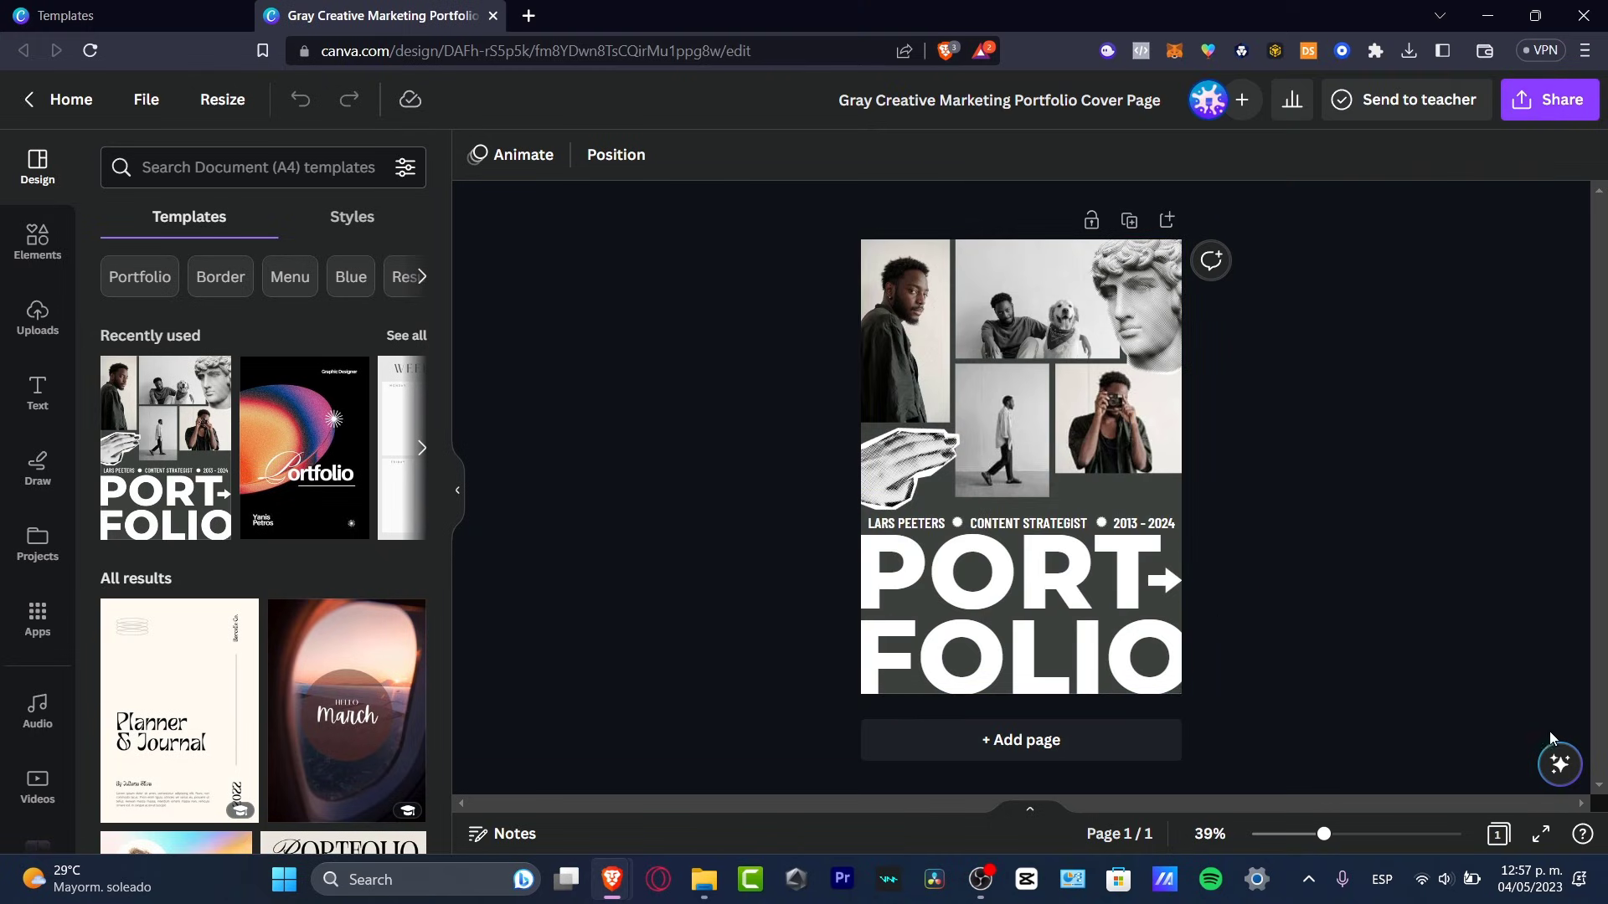
left_click_drag(1324, 836, 1351, 835)
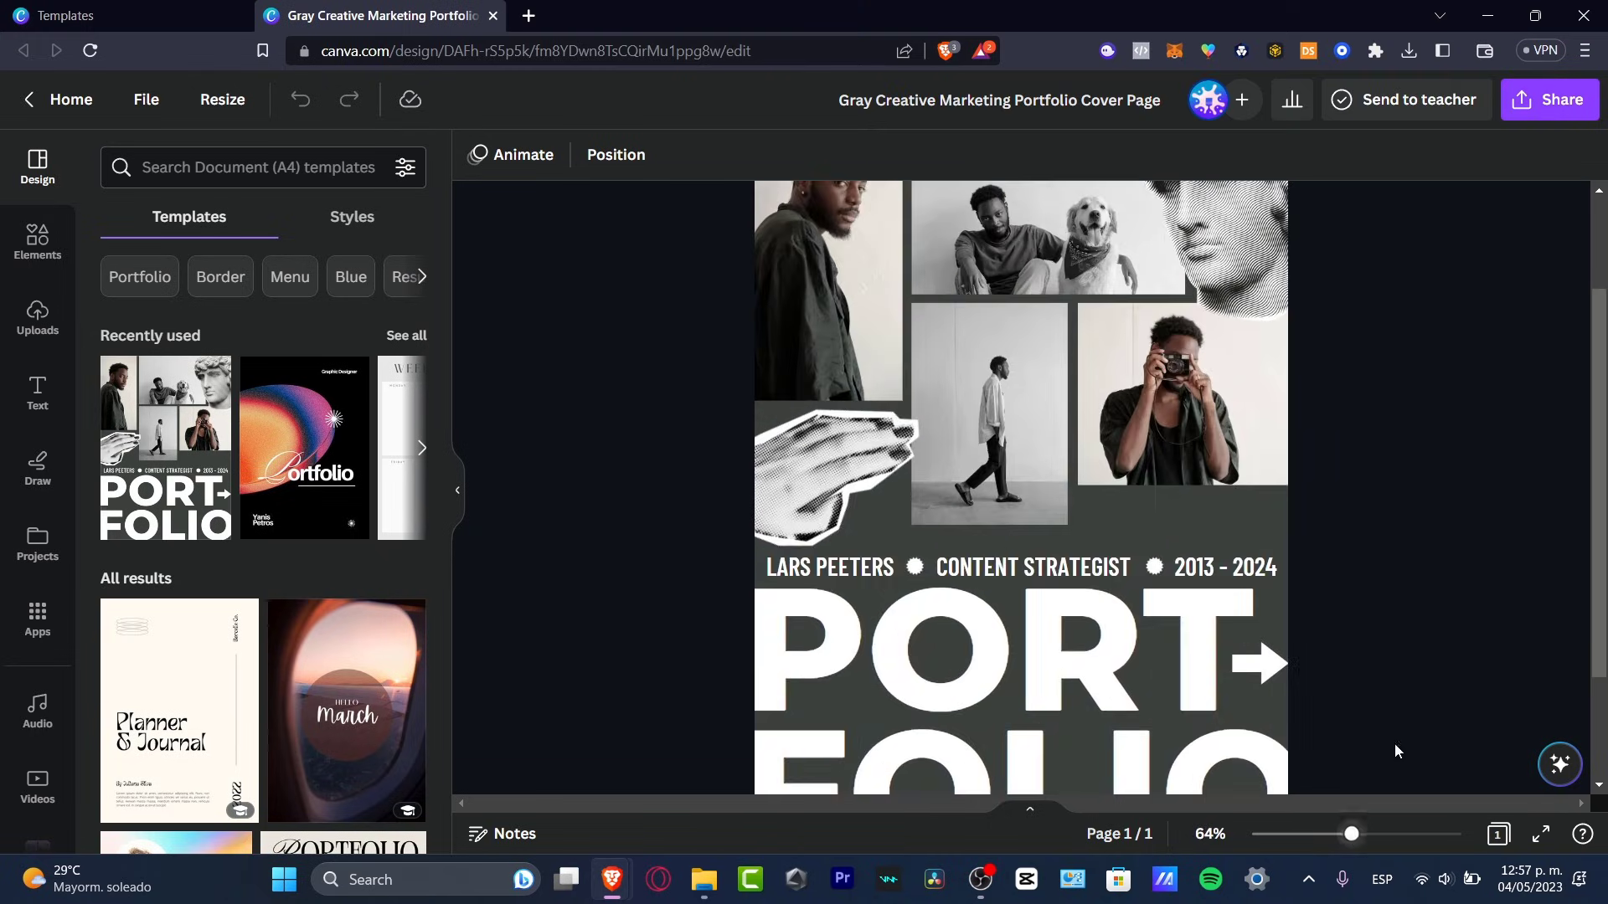
double_click(857, 569)
type("TECH XPRESS")
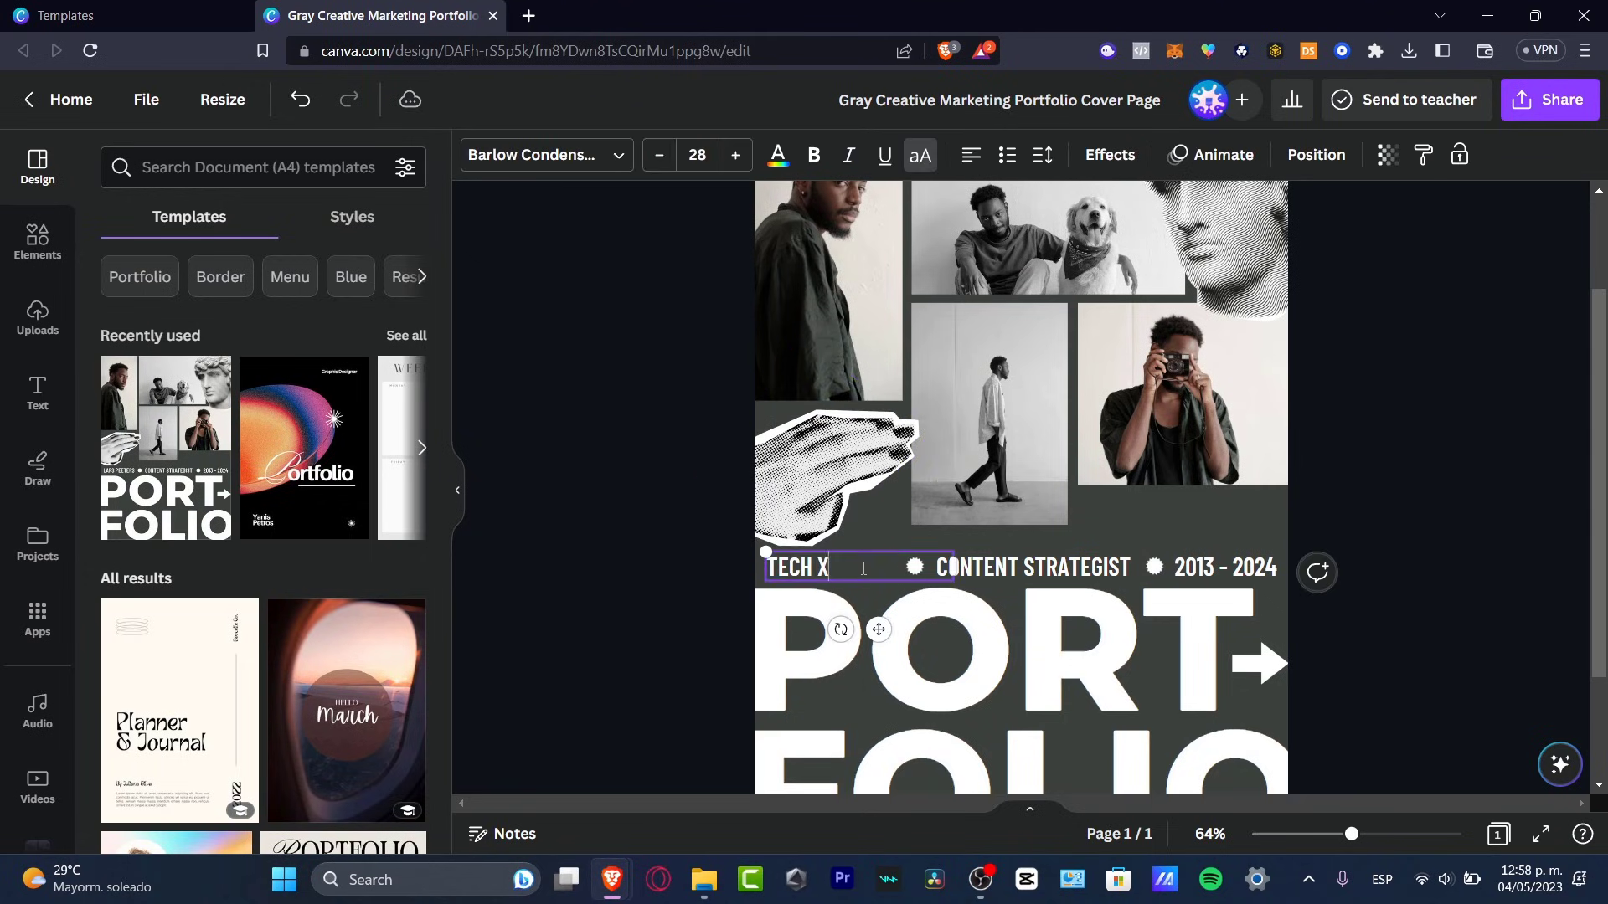
Step: Replace the "CONTENT STRATEGIST" text on the cover with "MARKETING EXPERTISE"
left_click(1130, 572)
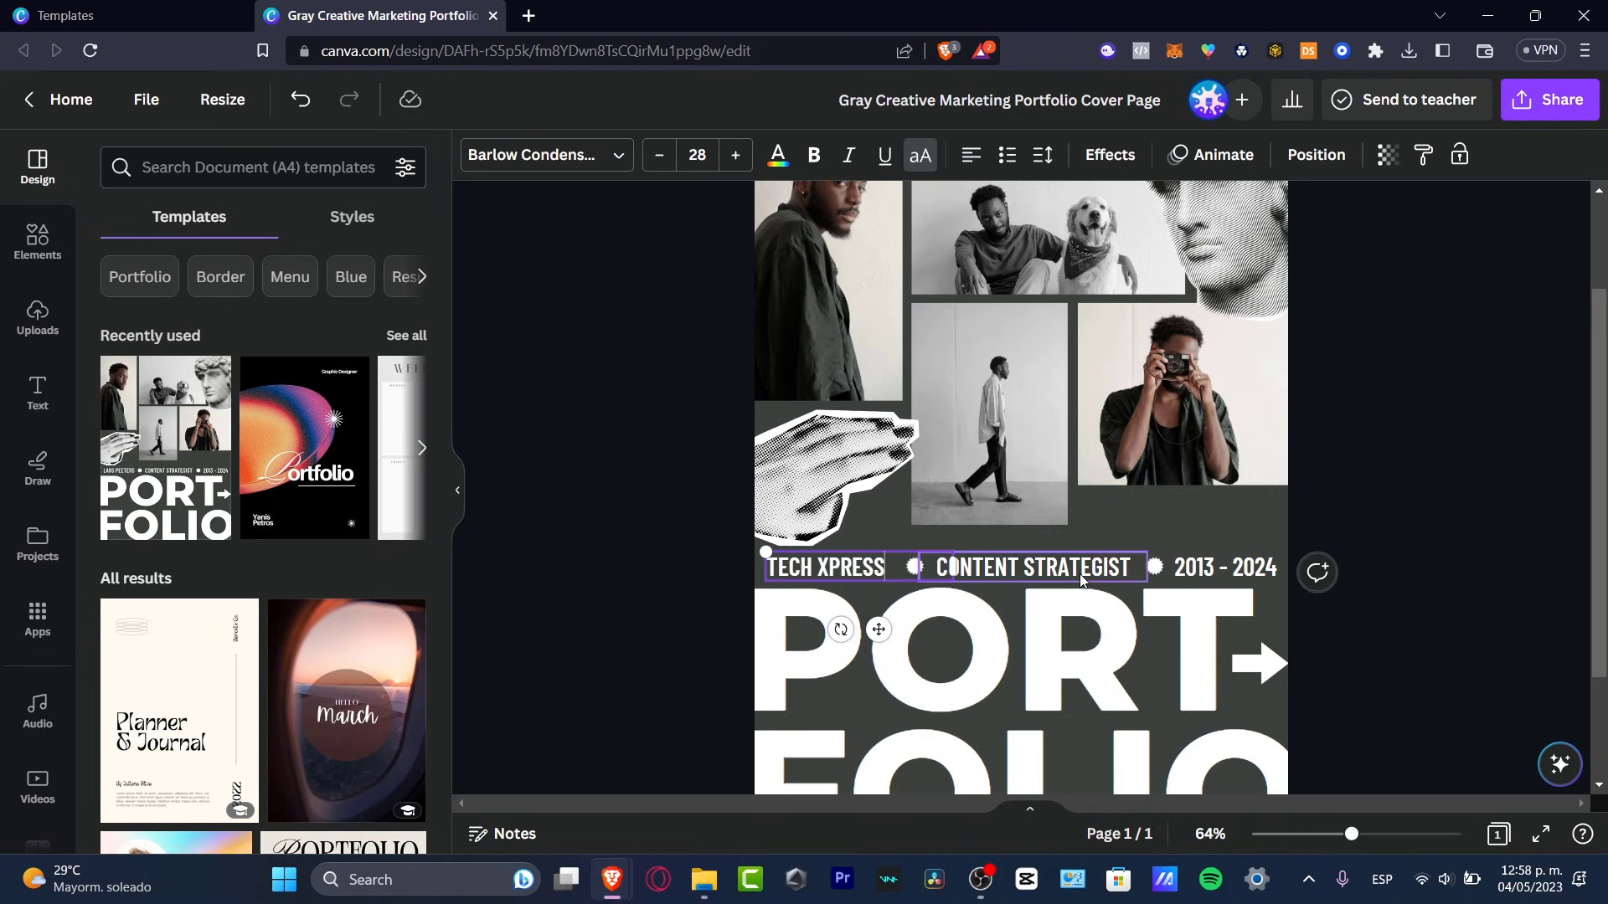
double_click(1081, 574)
type("MARTER")
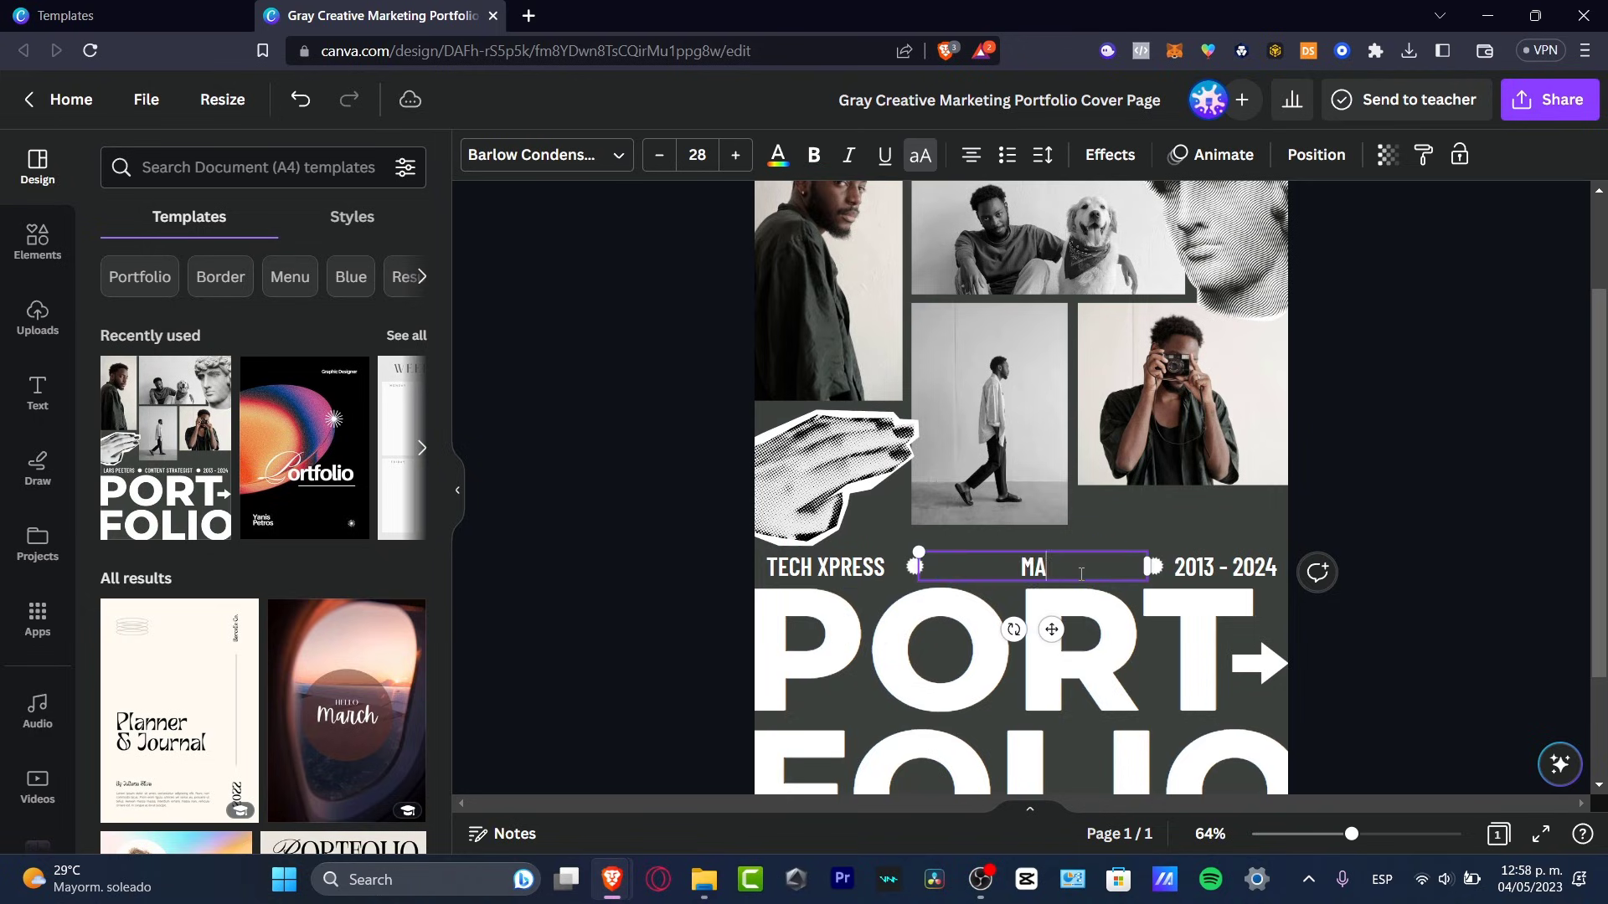
key("BackSpace")
key("BackSpace")
key("BackSpace")
type("KERTING")
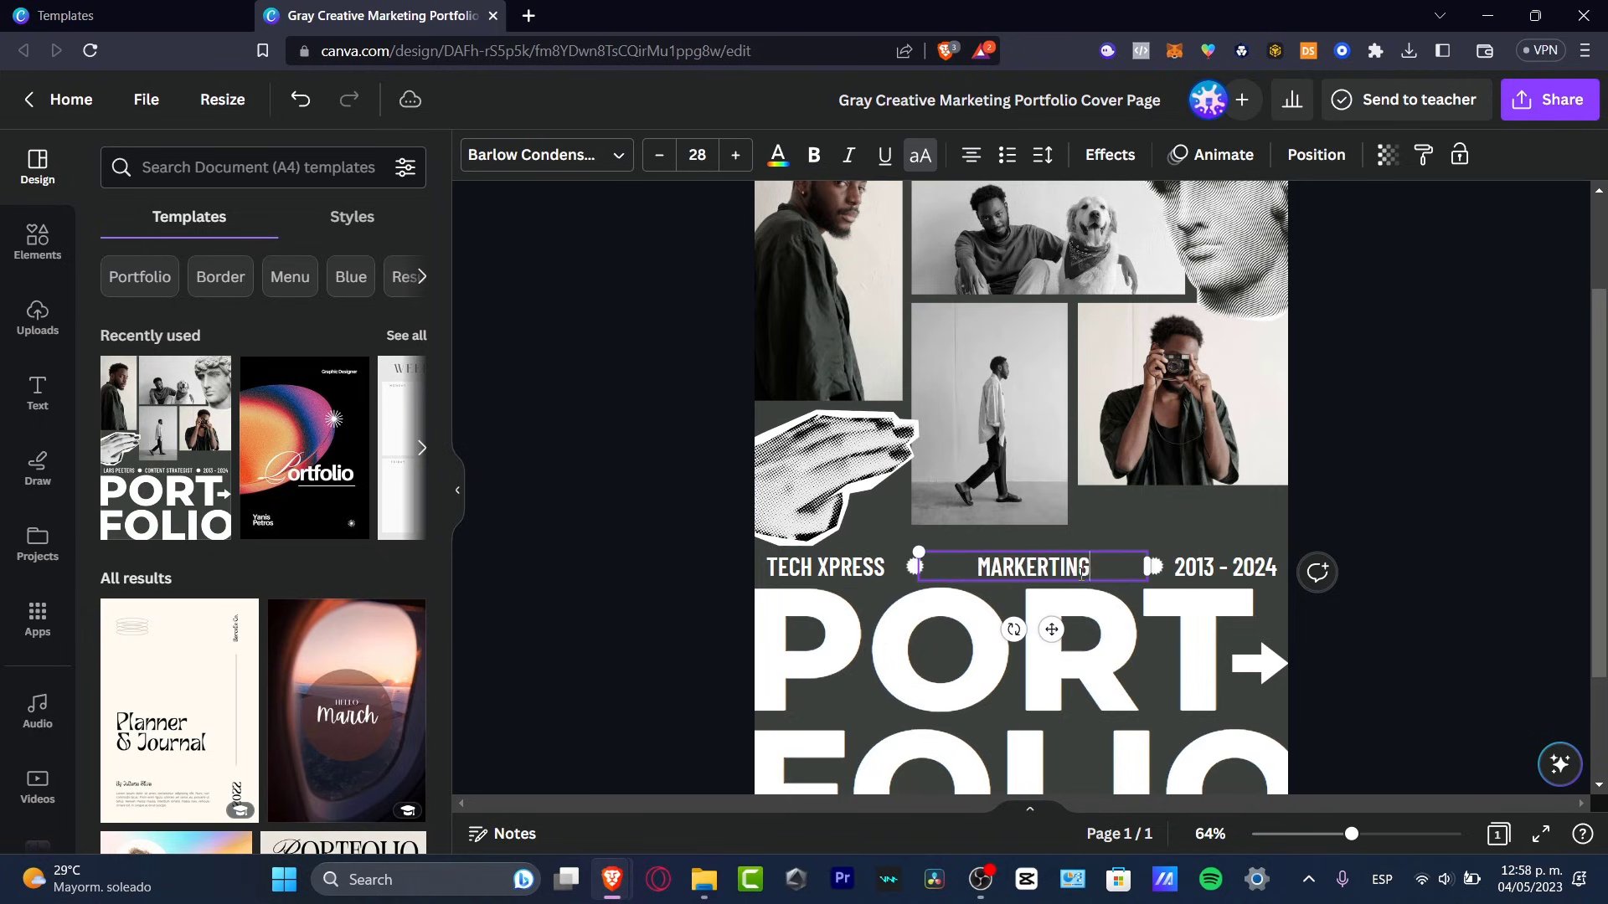
key("BackSpace")
key("BackSpace")
key("BackSpace")
key("BackSpace")
key("BackSpace")
type("TING EXPERTISE")
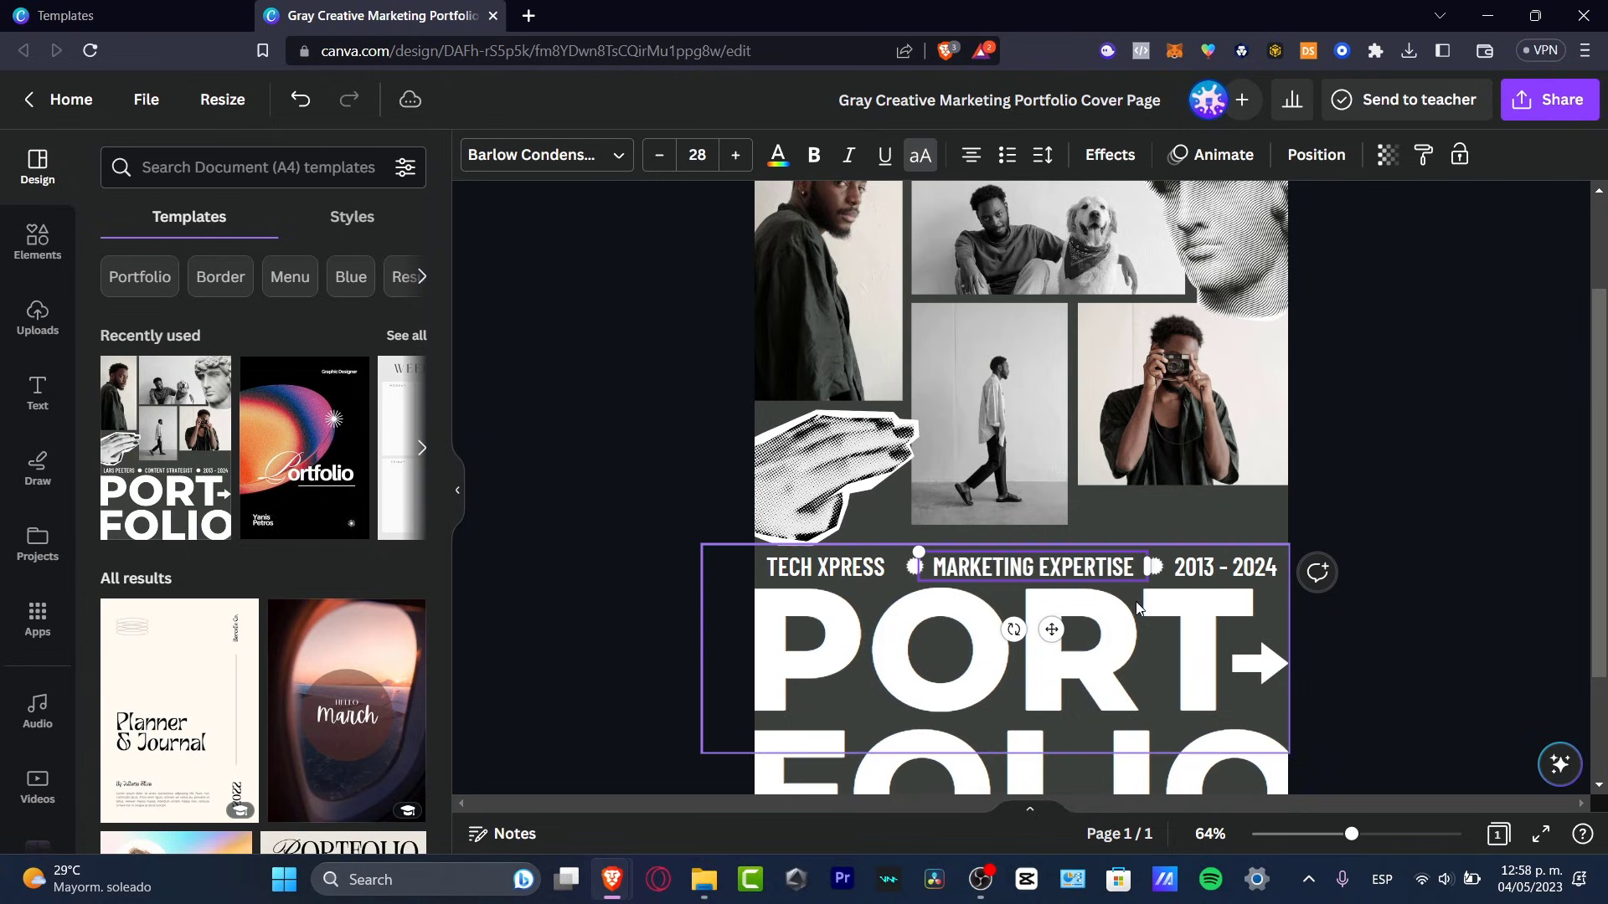
Step: Replace the year range on the cover with "2020-2023" and deselect the text
double_click(1218, 559)
type("2")
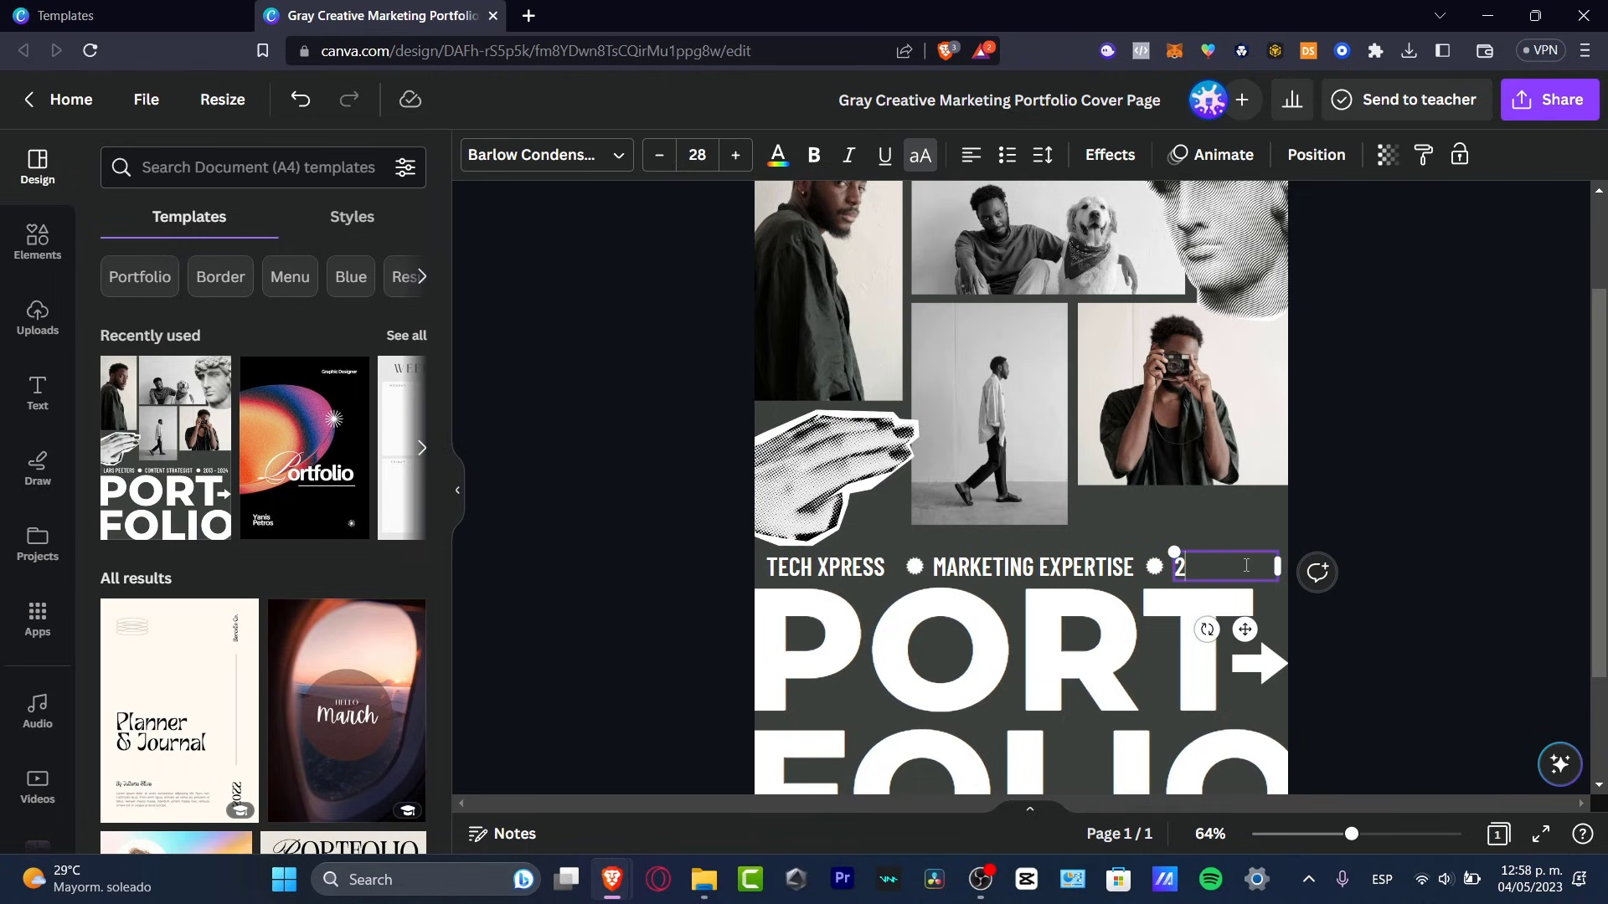
type("020-2023")
left_click(1420, 559)
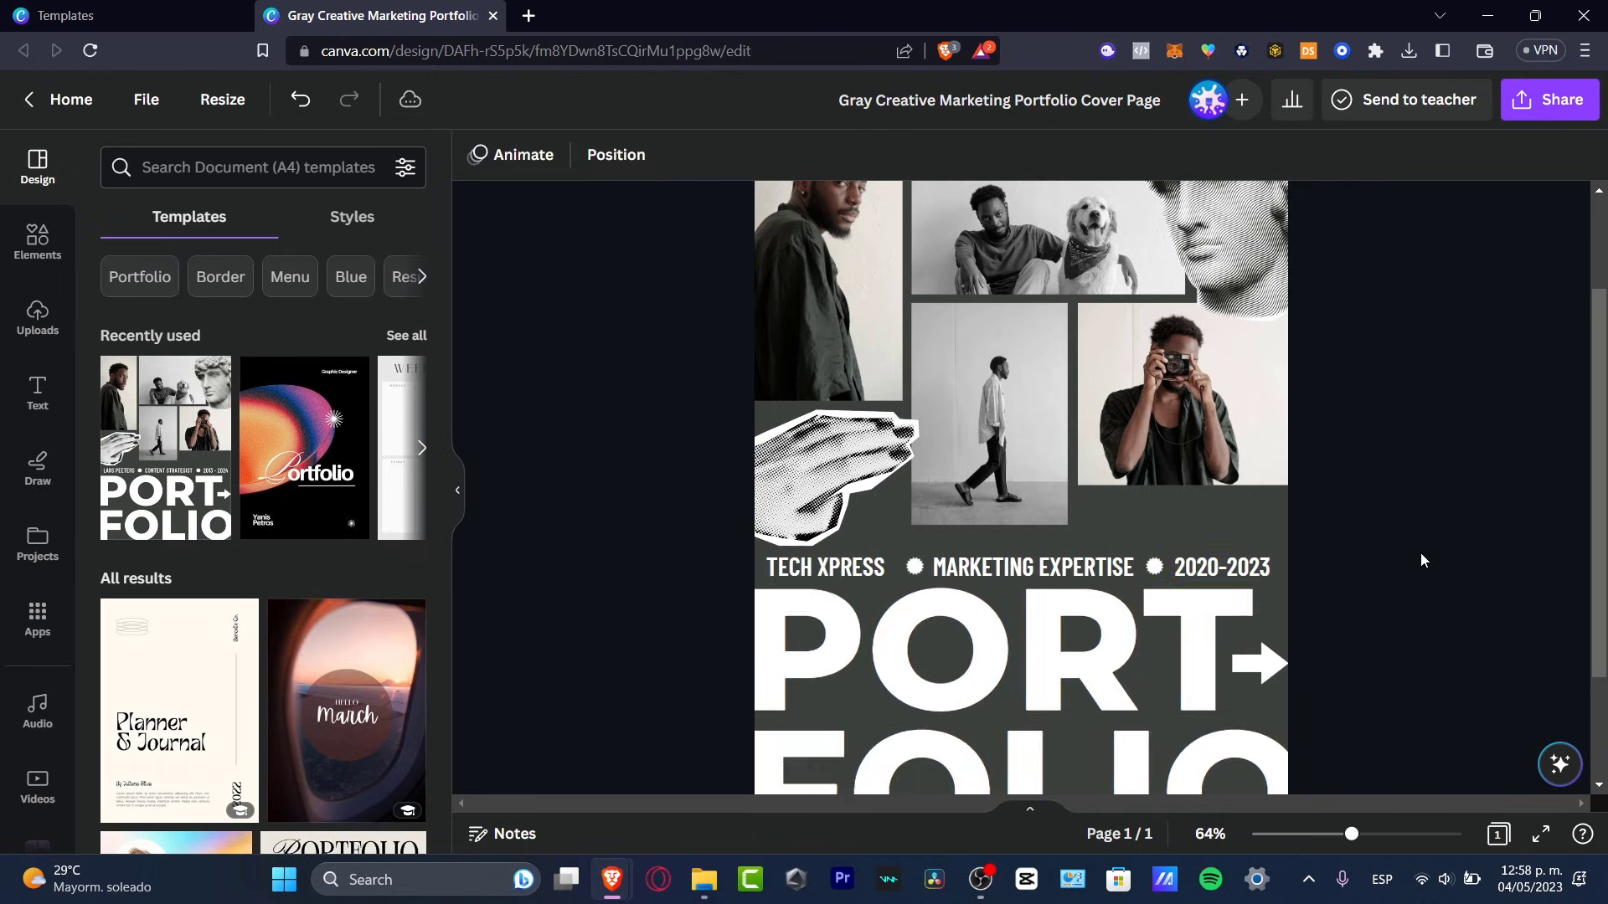
Step: Change the cover page's background color to the custom blue #005F8D and deselect the background
scroll(1432, 586, "down", 2)
scroll(1409, 753, "up", 4)
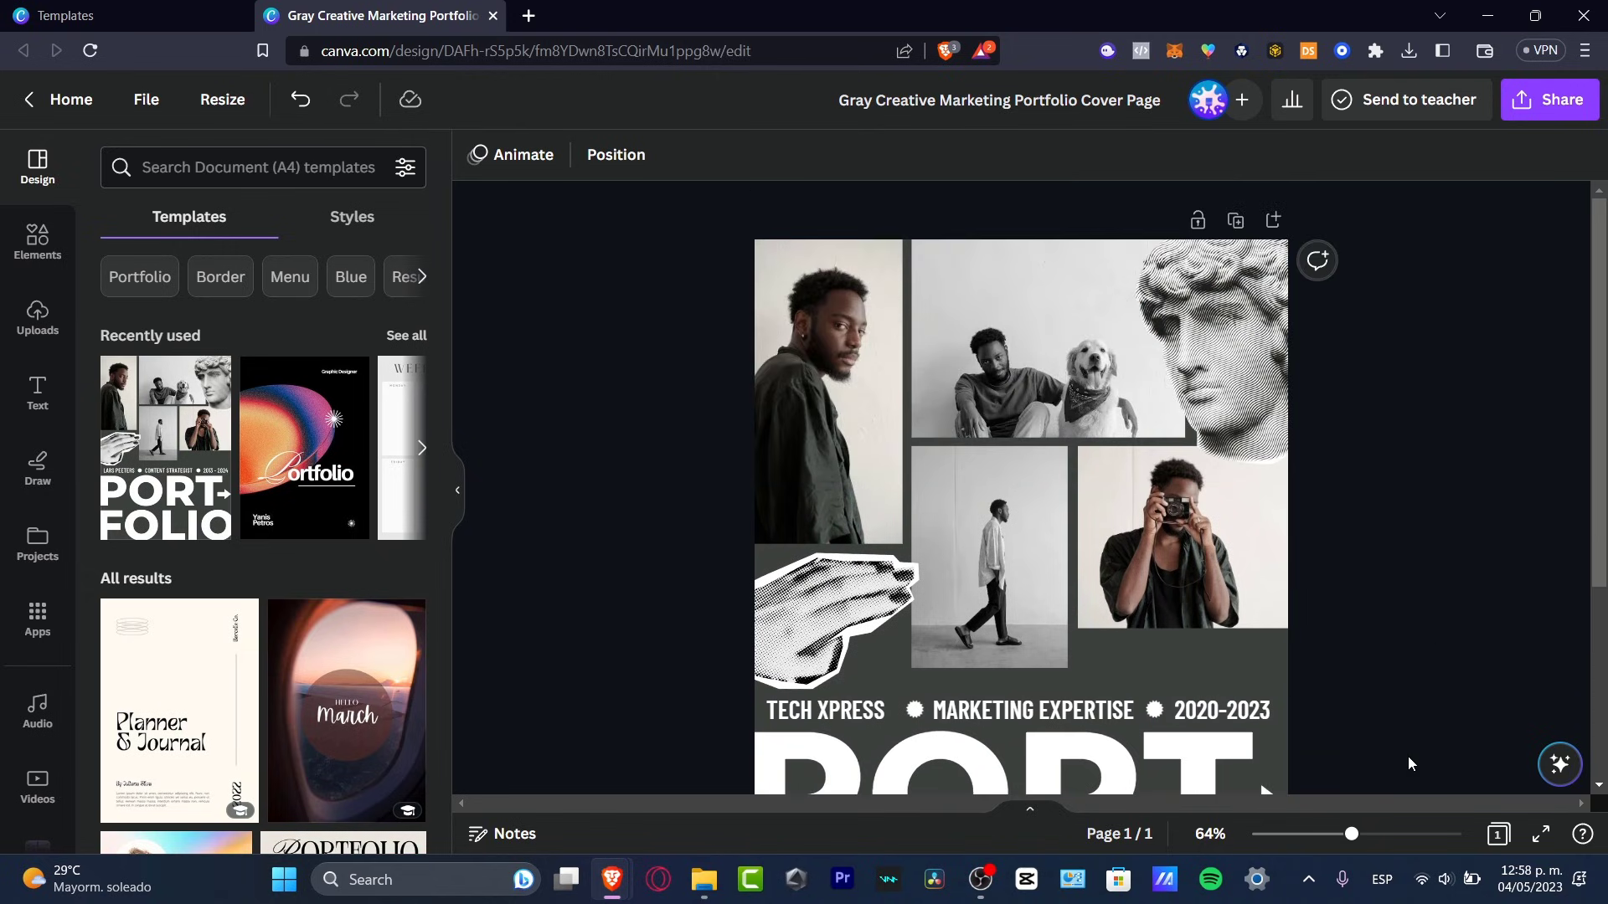
scroll(1211, 658, "down", 4)
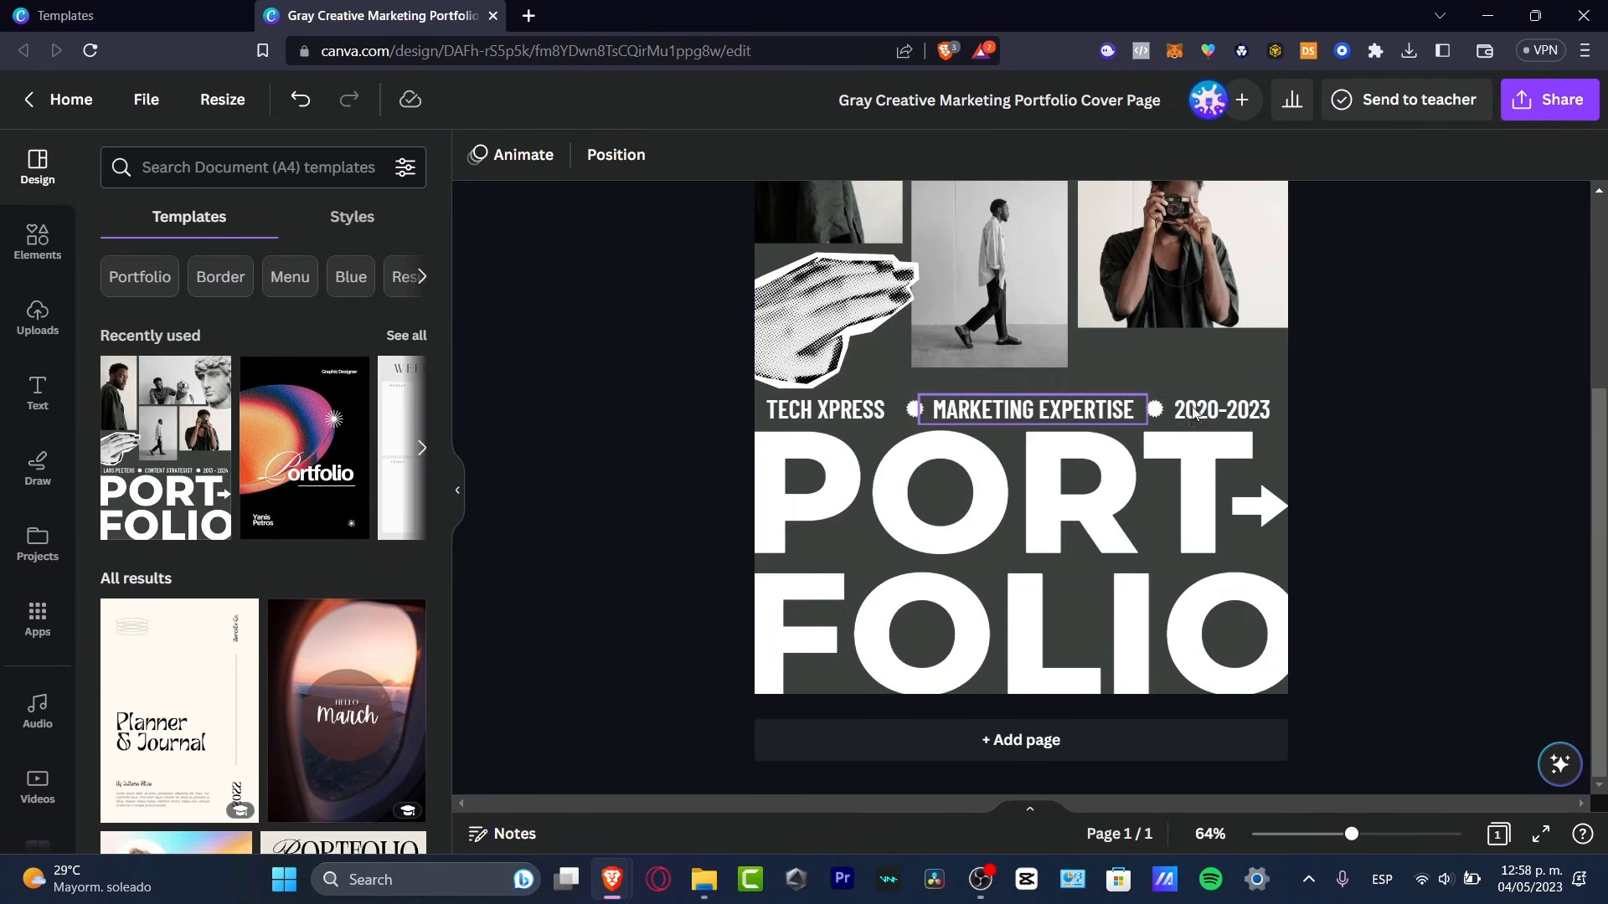
left_click(1284, 368)
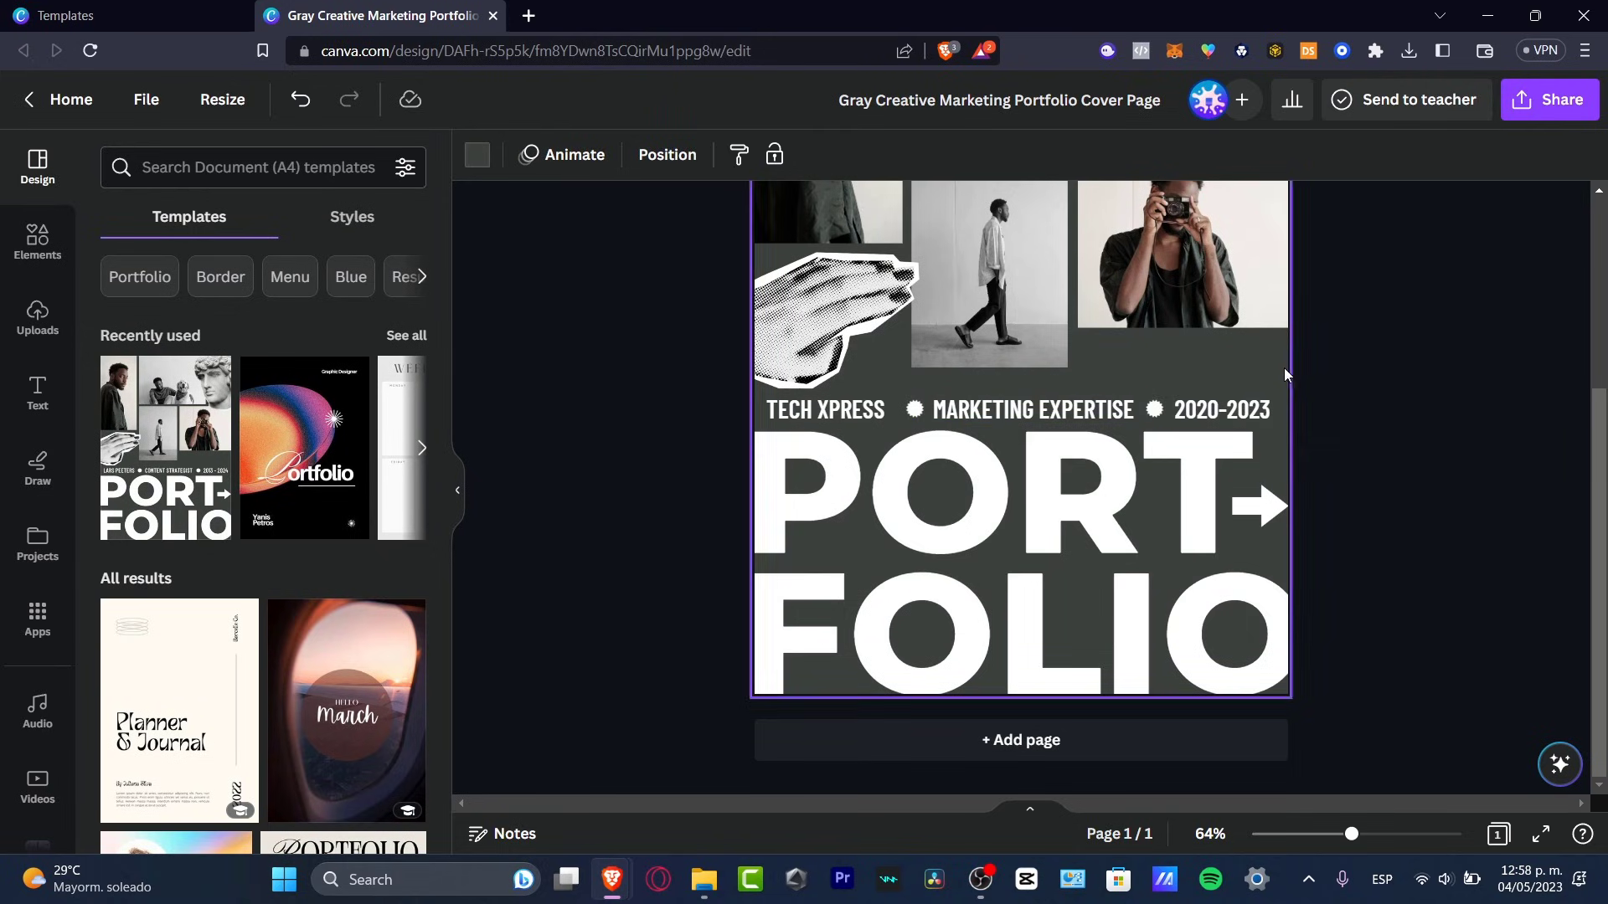
left_click(477, 155)
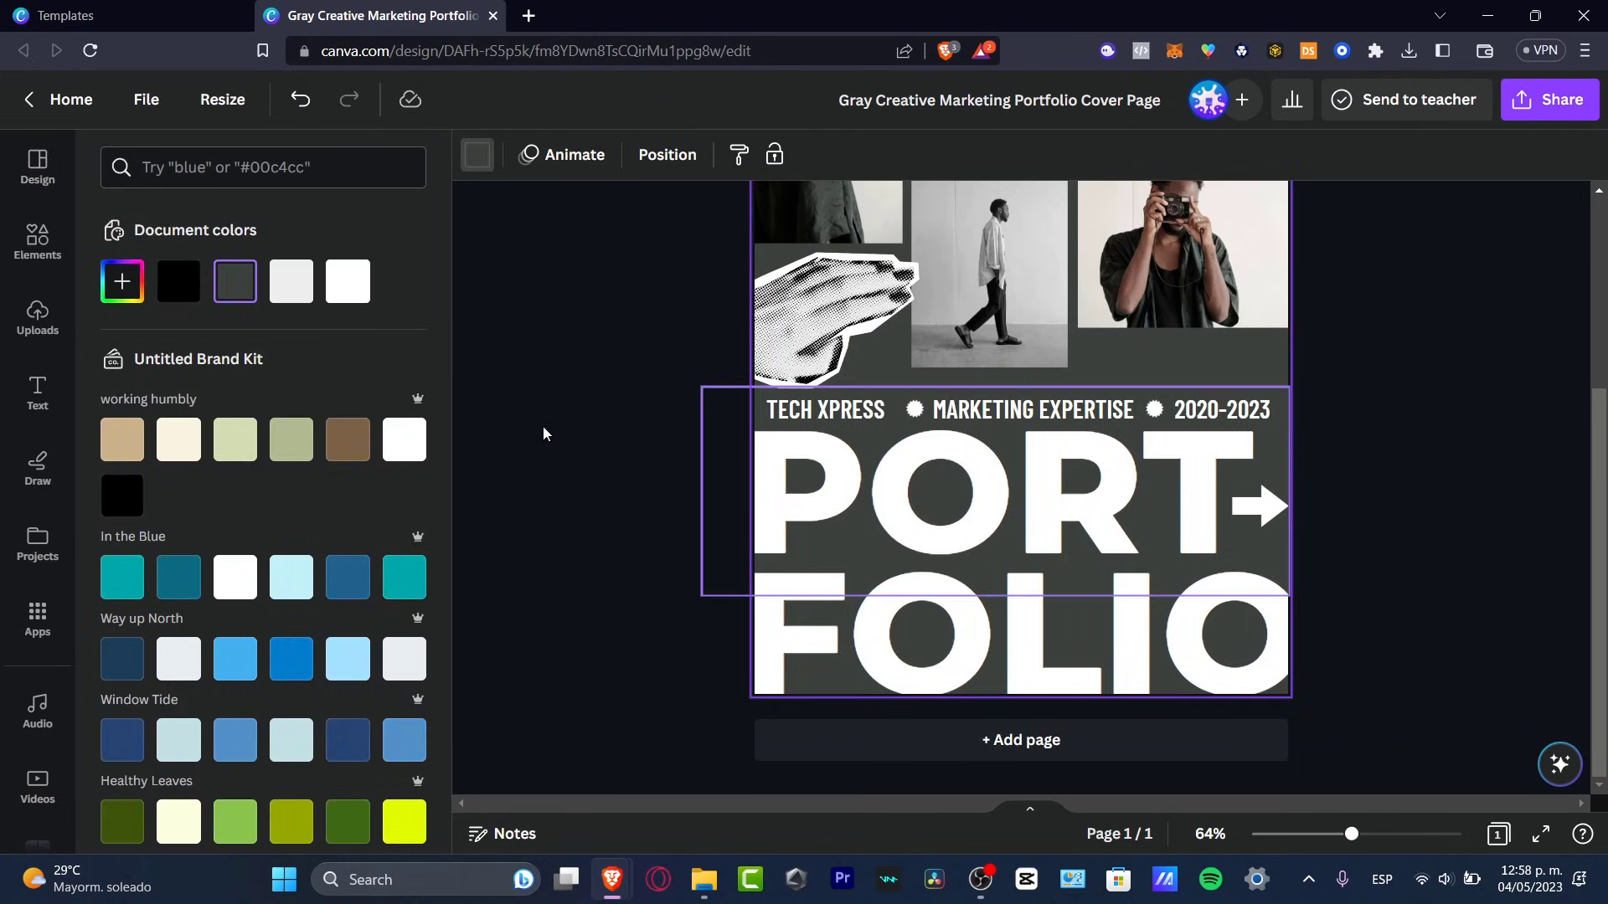
left_click(122, 285)
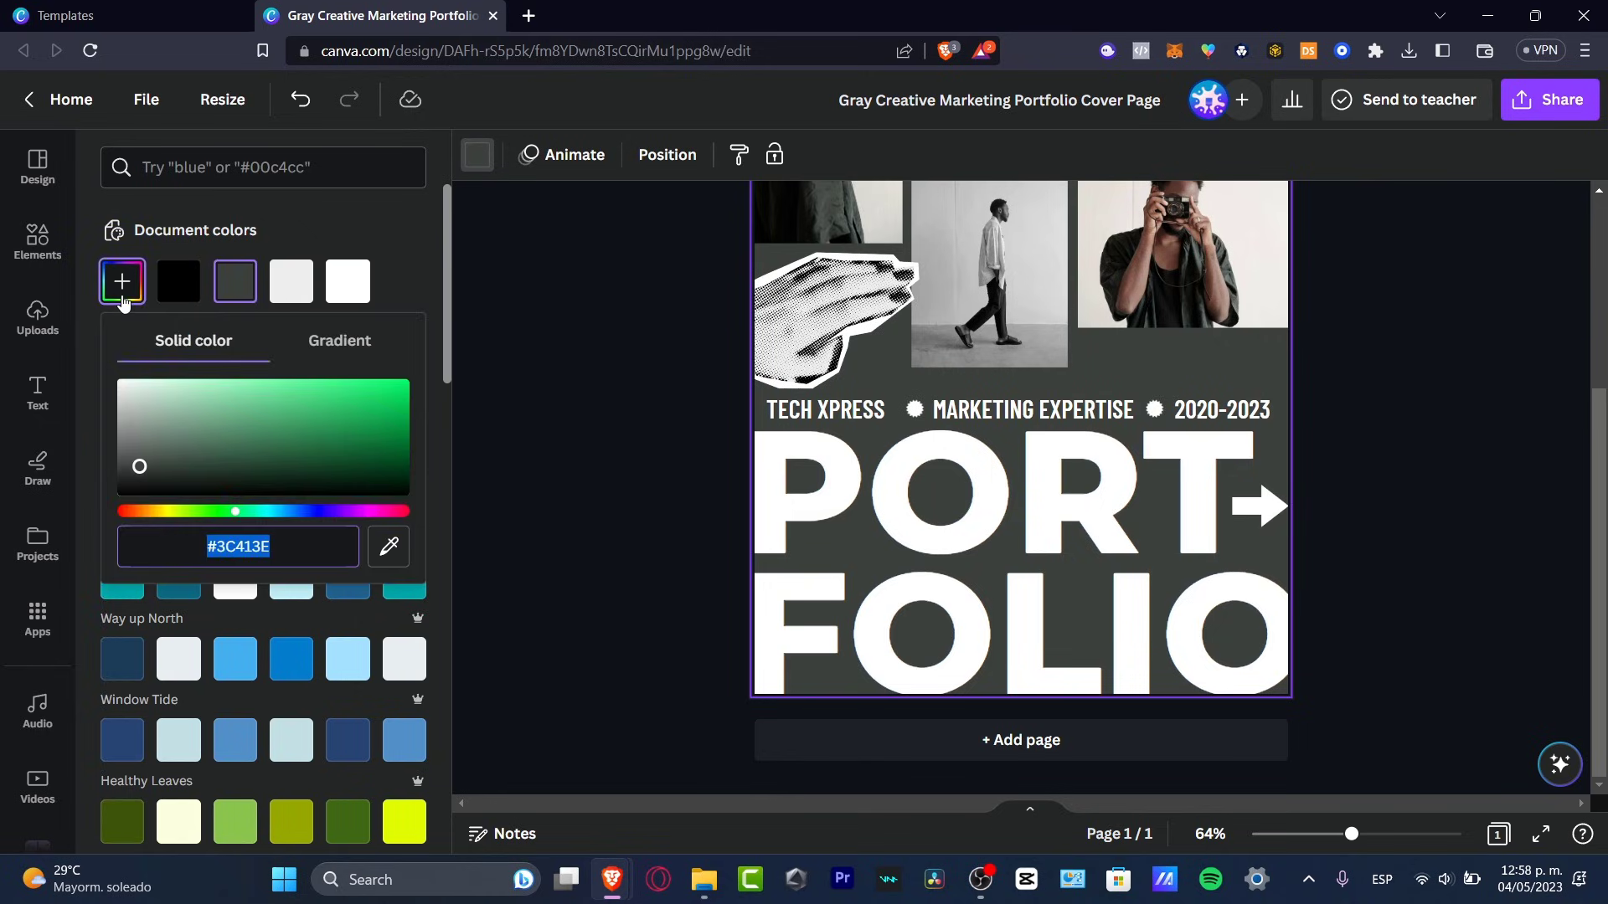
left_click_drag(226, 518, 283, 526)
left_click_drag(139, 466, 574, 432)
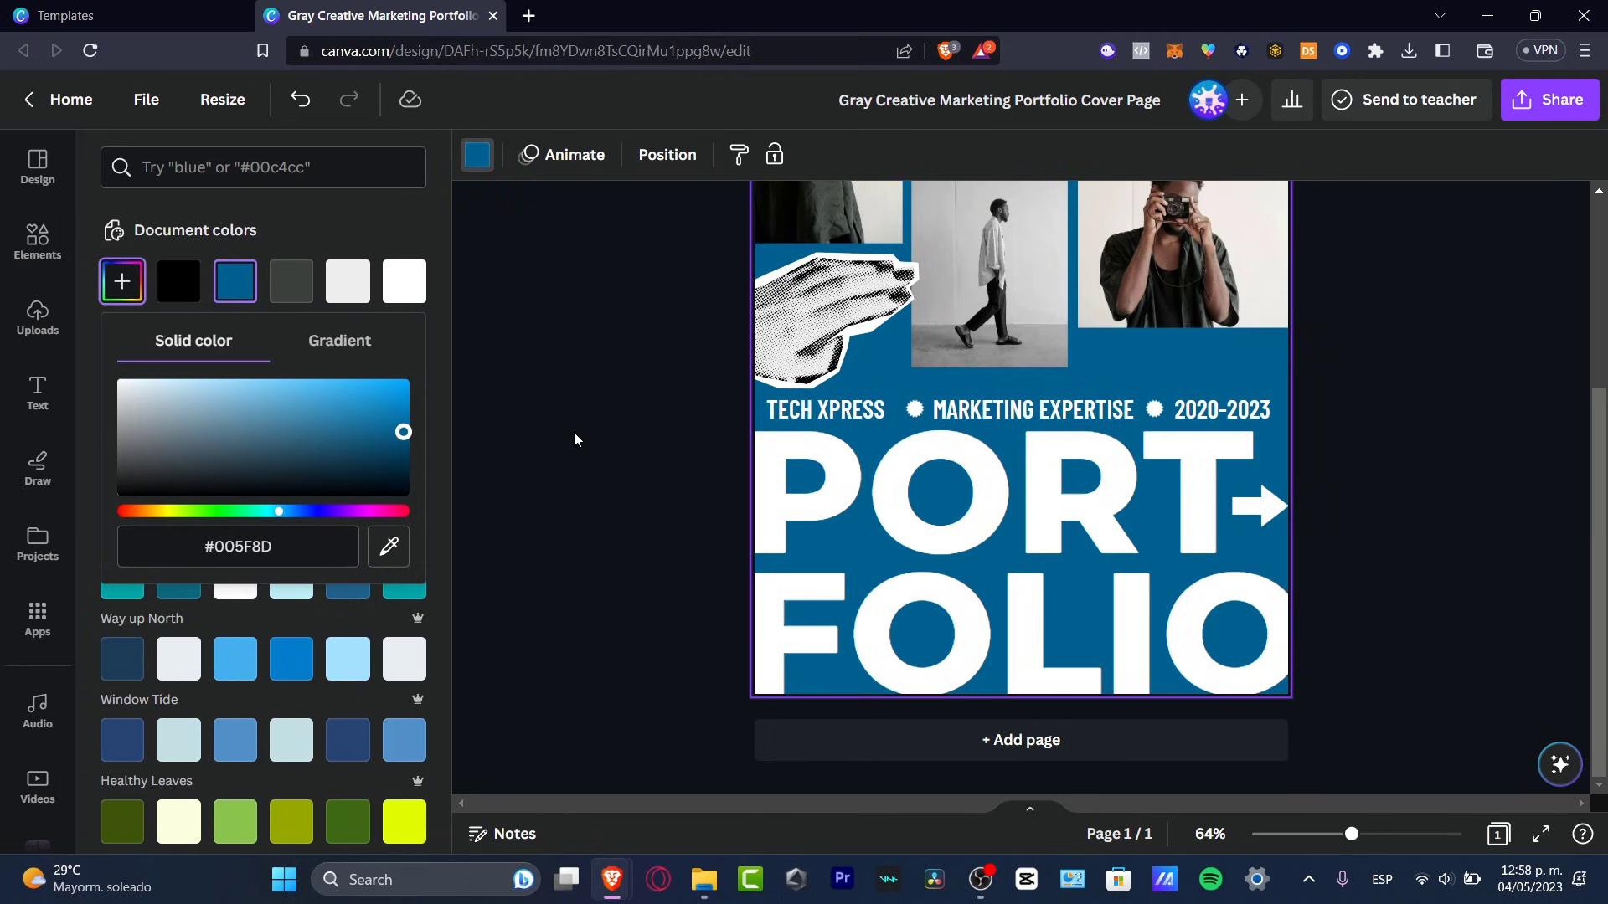
left_click(661, 470)
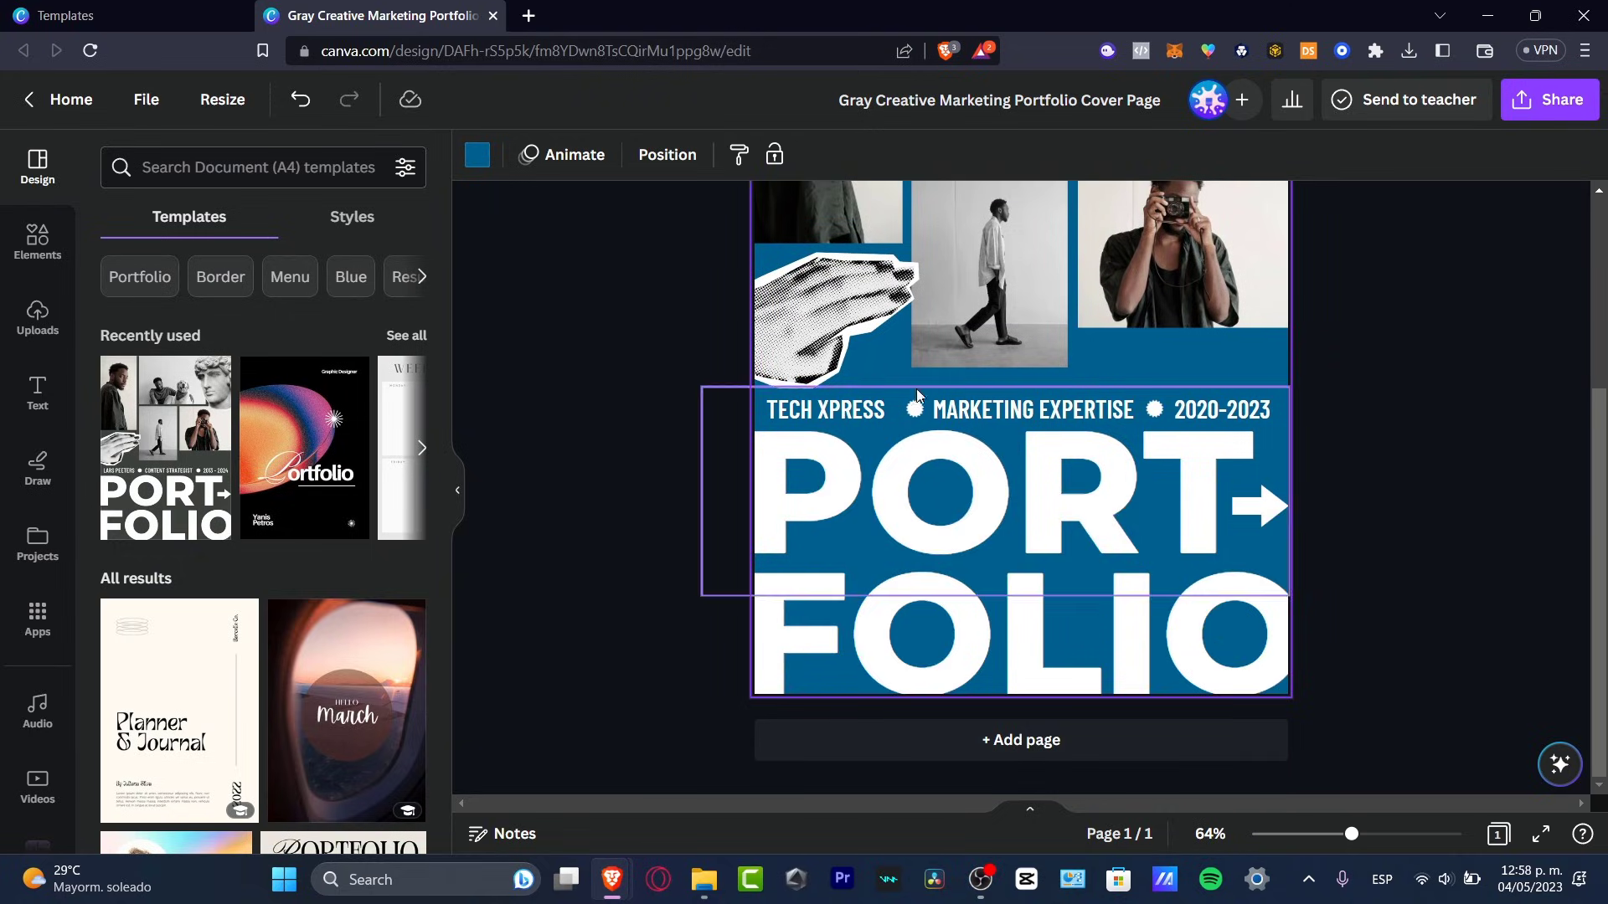
left_click(670, 368)
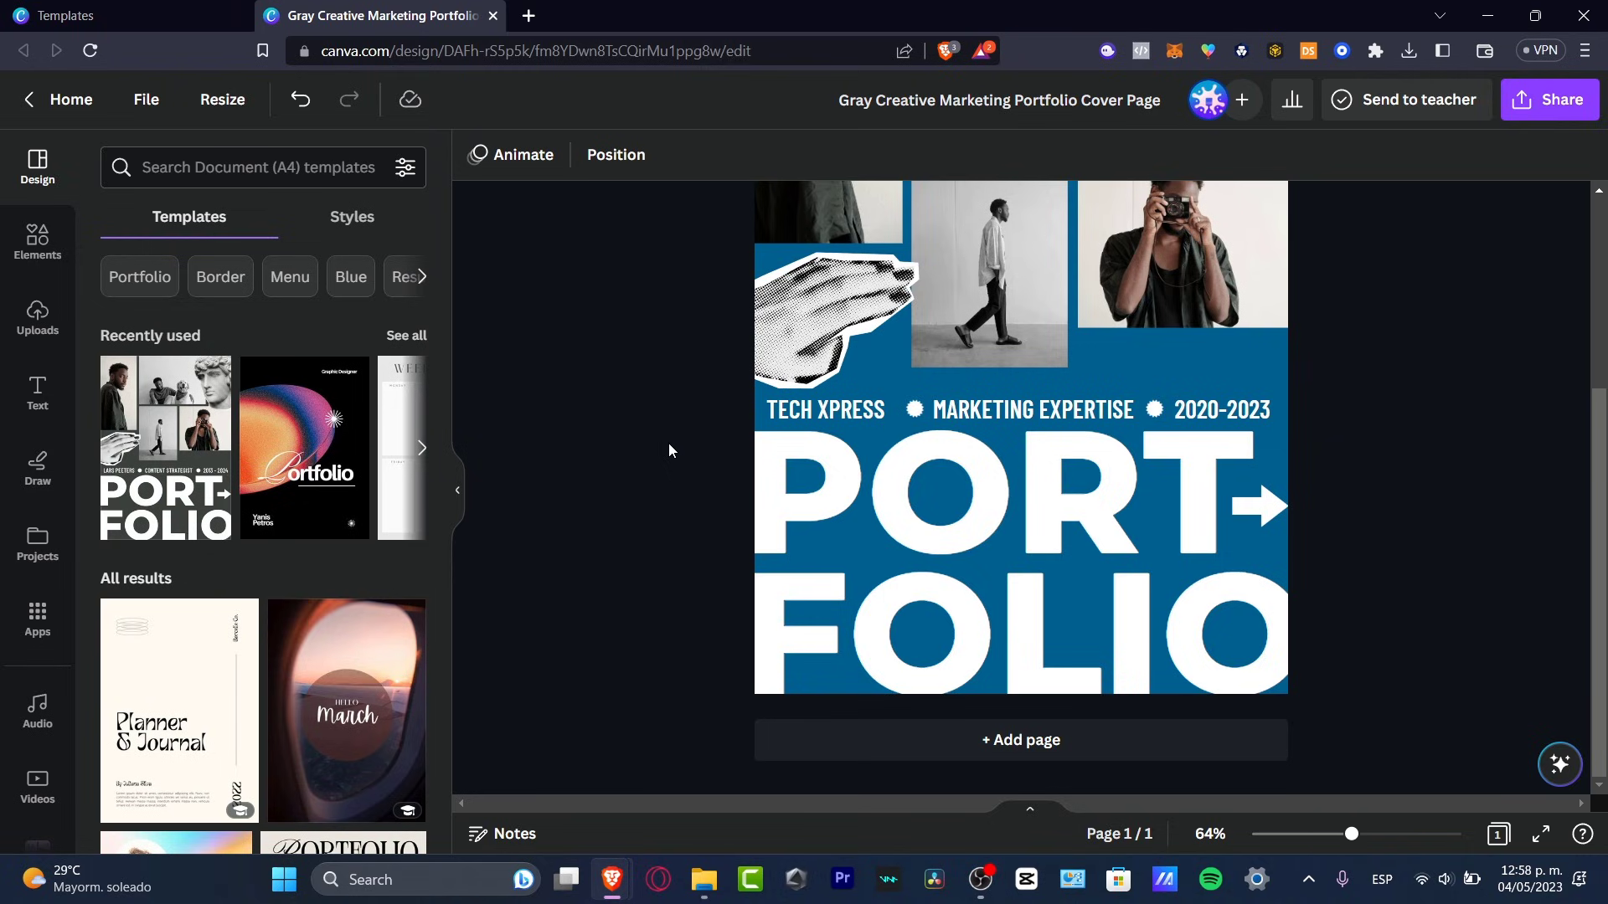
Step: Delete the clasped-hands graphic from the cover and open the elements library
left_click(877, 332)
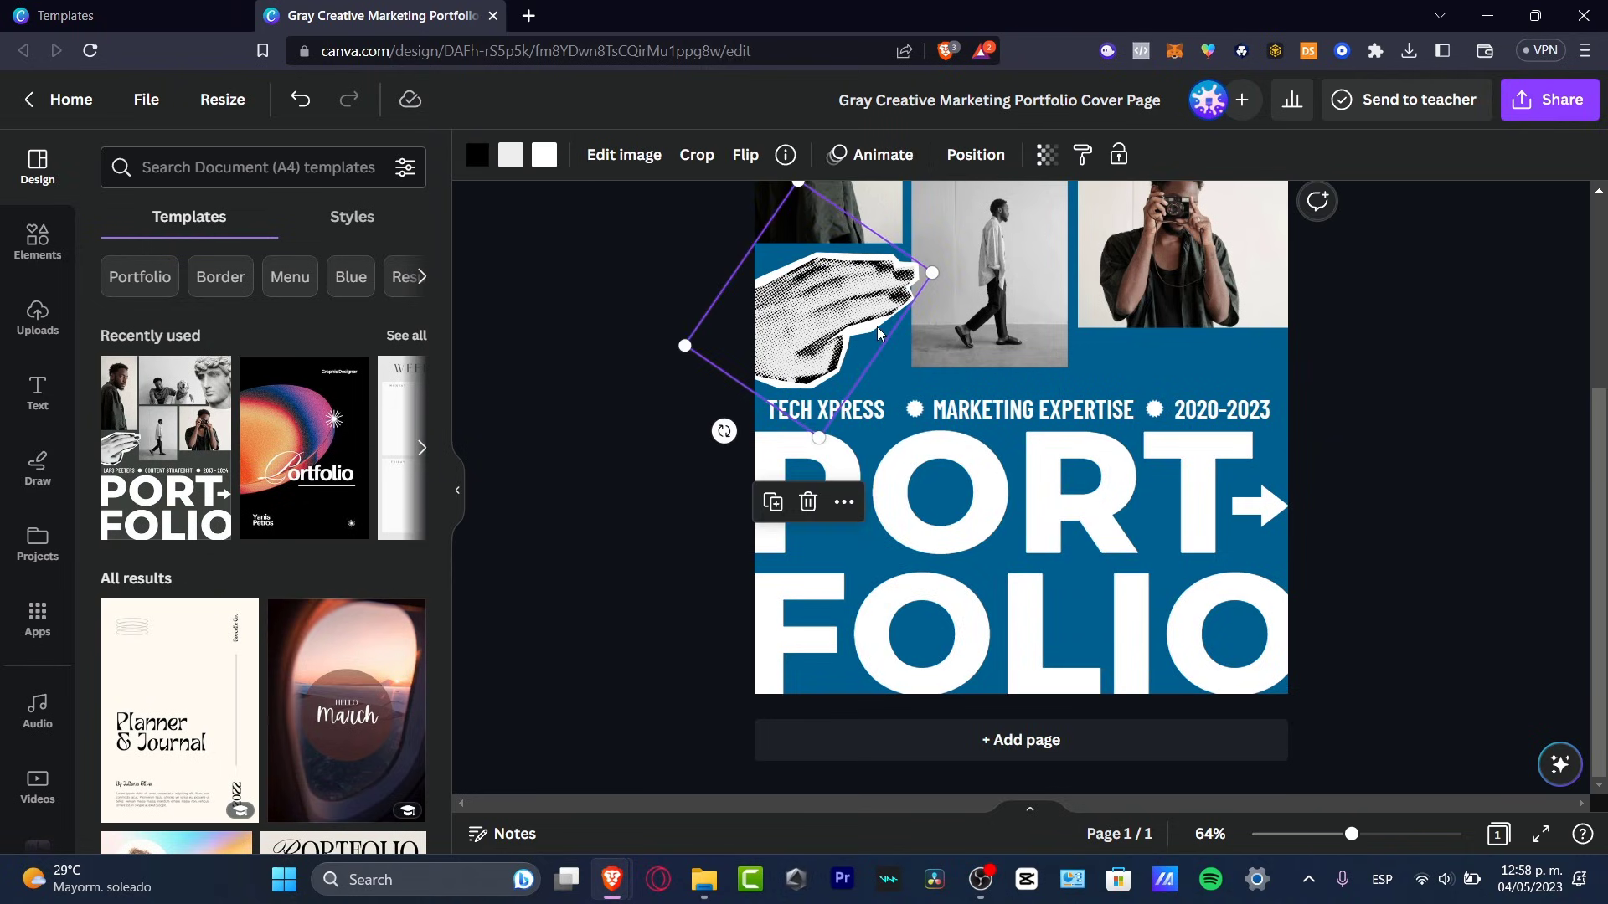
key("Delete")
scroll(1110, 484, "up", 4)
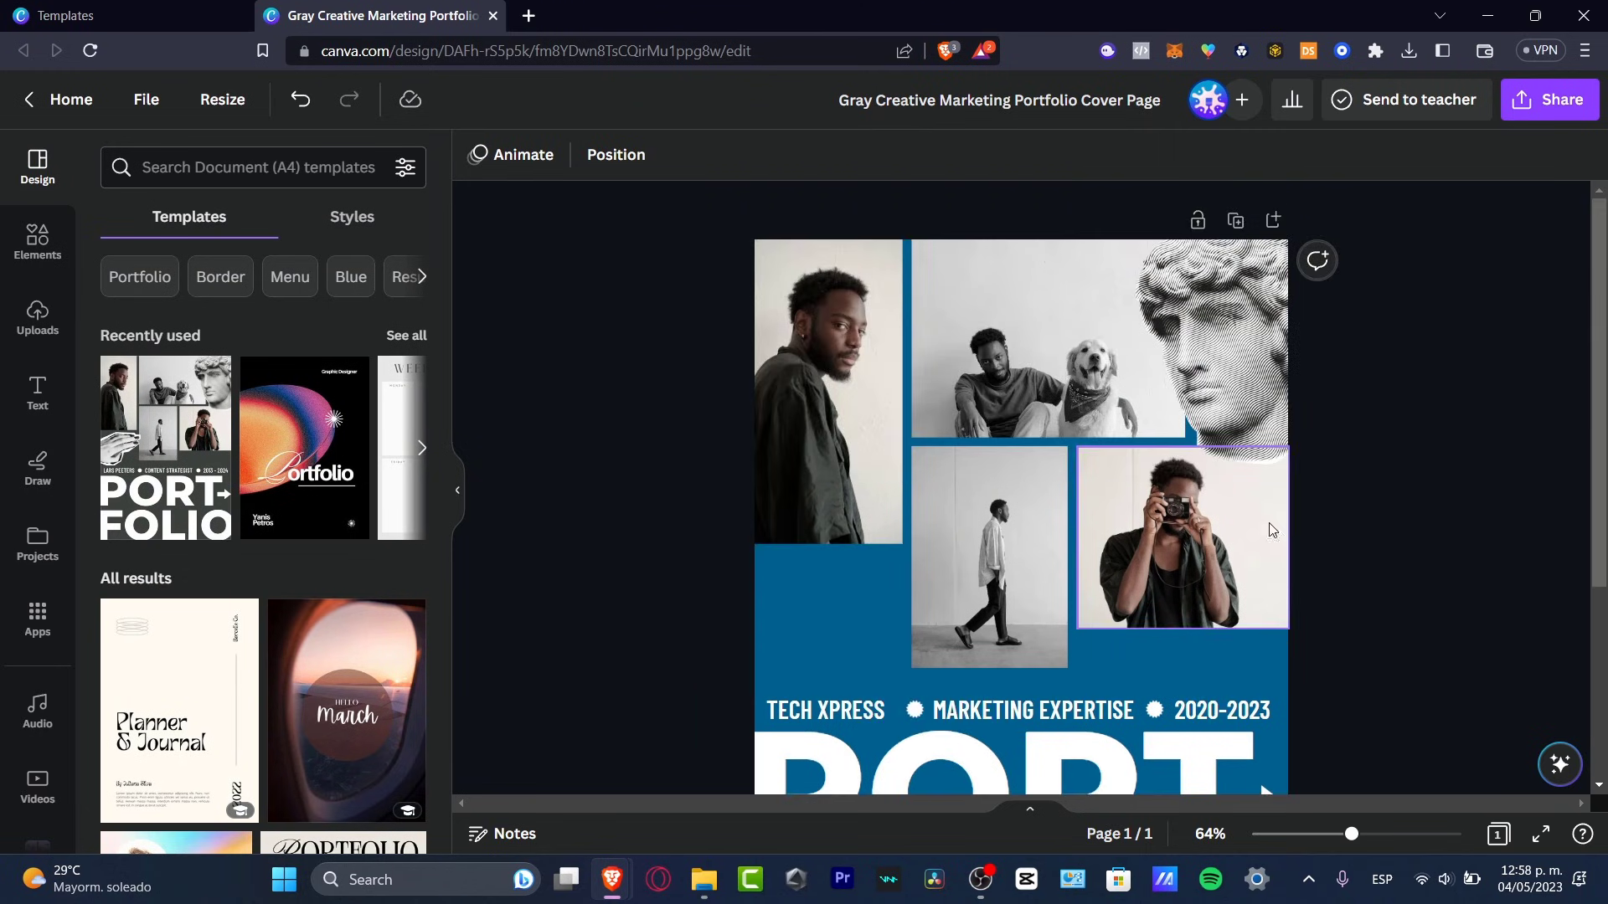
left_click(37, 242)
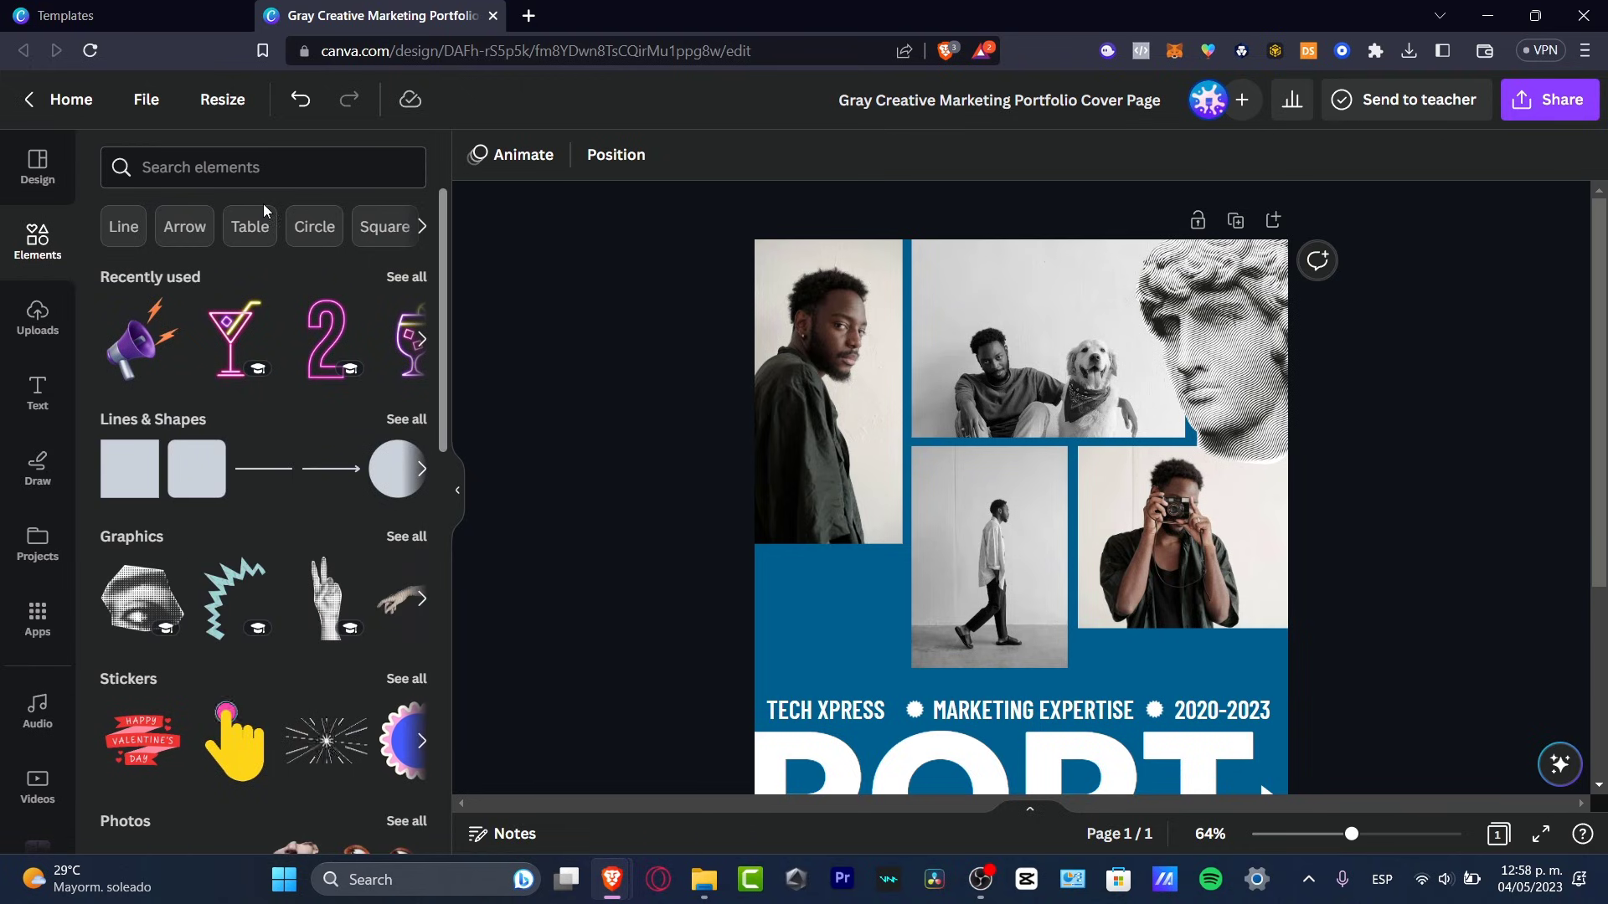
Step: Try to add the halftone peace-sign hand graphic to the cover, then undo its placement
left_click(236, 180)
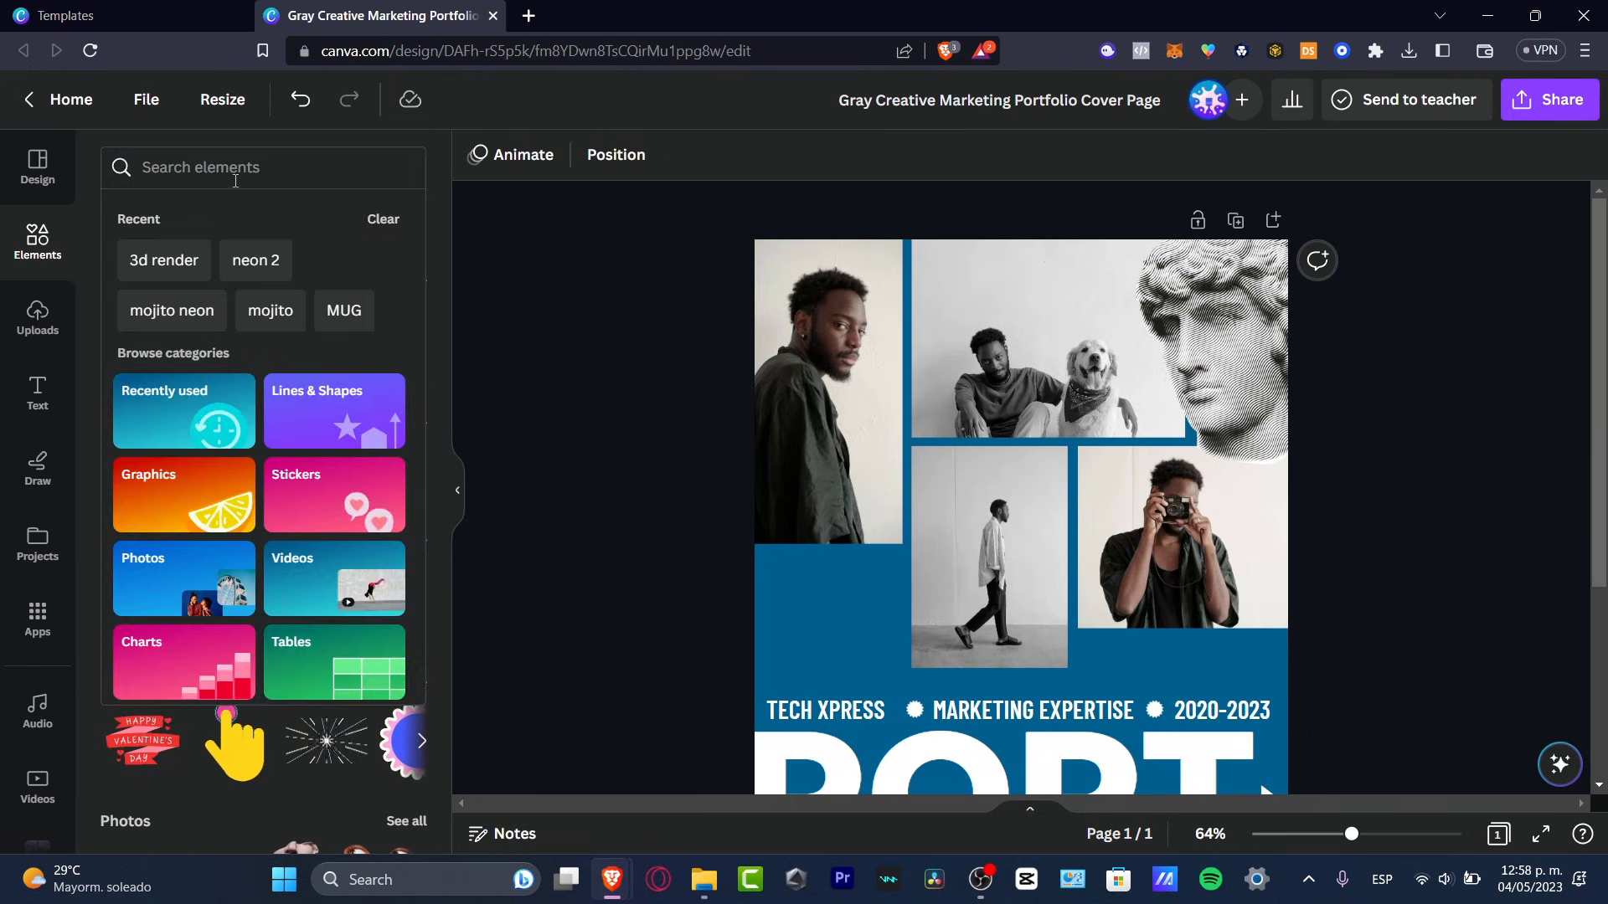
left_click(444, 300)
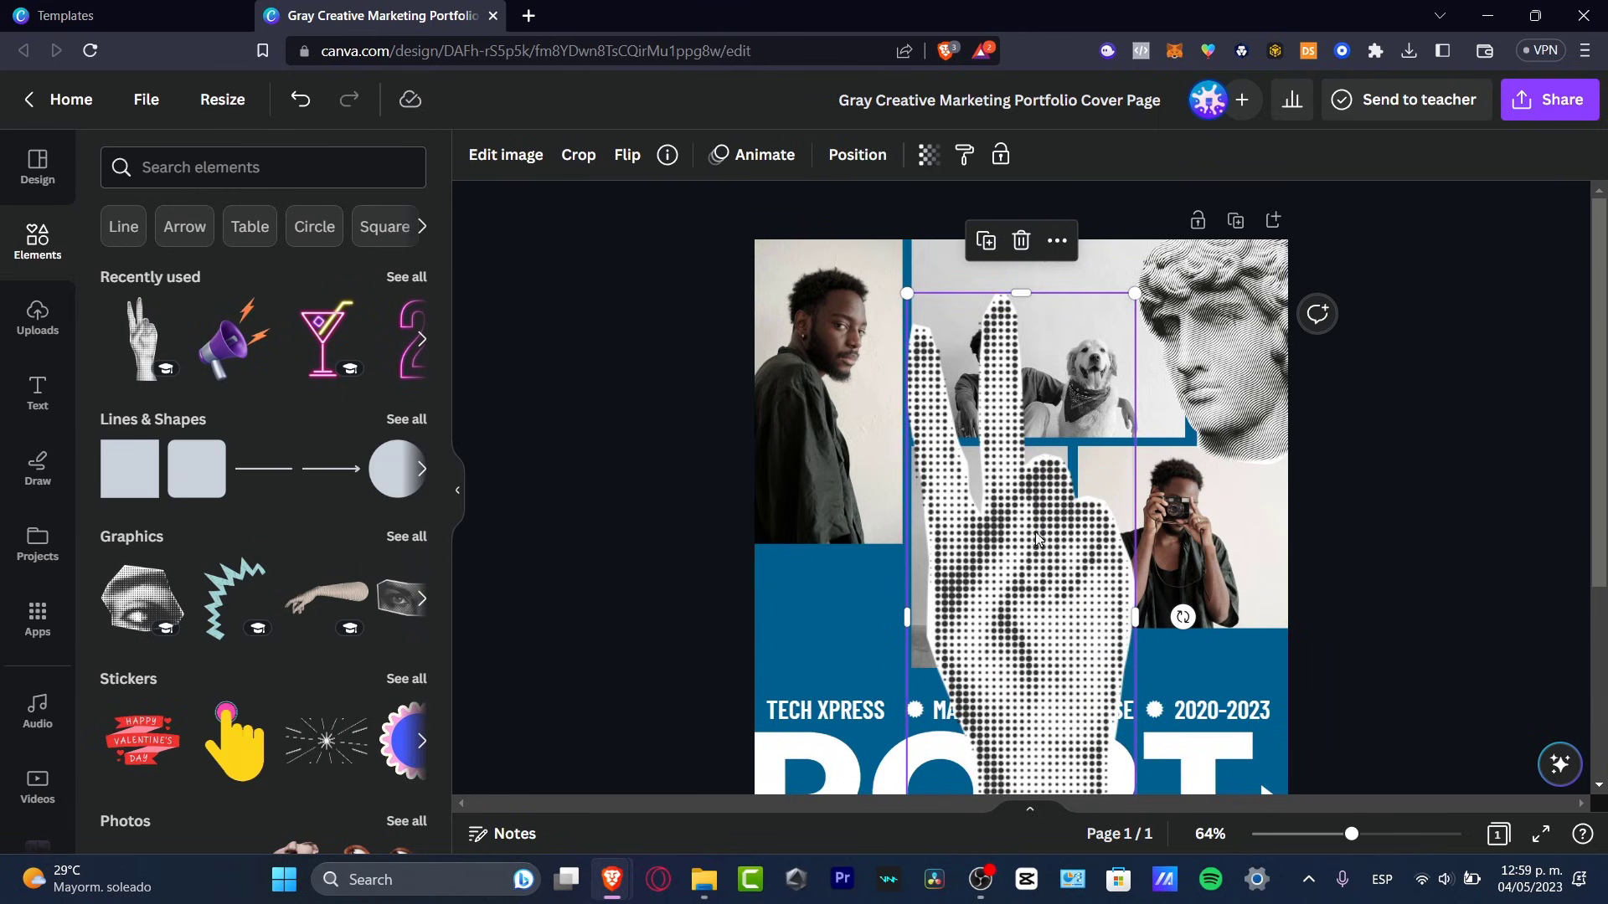
left_click_drag(1026, 536, 1035, 566)
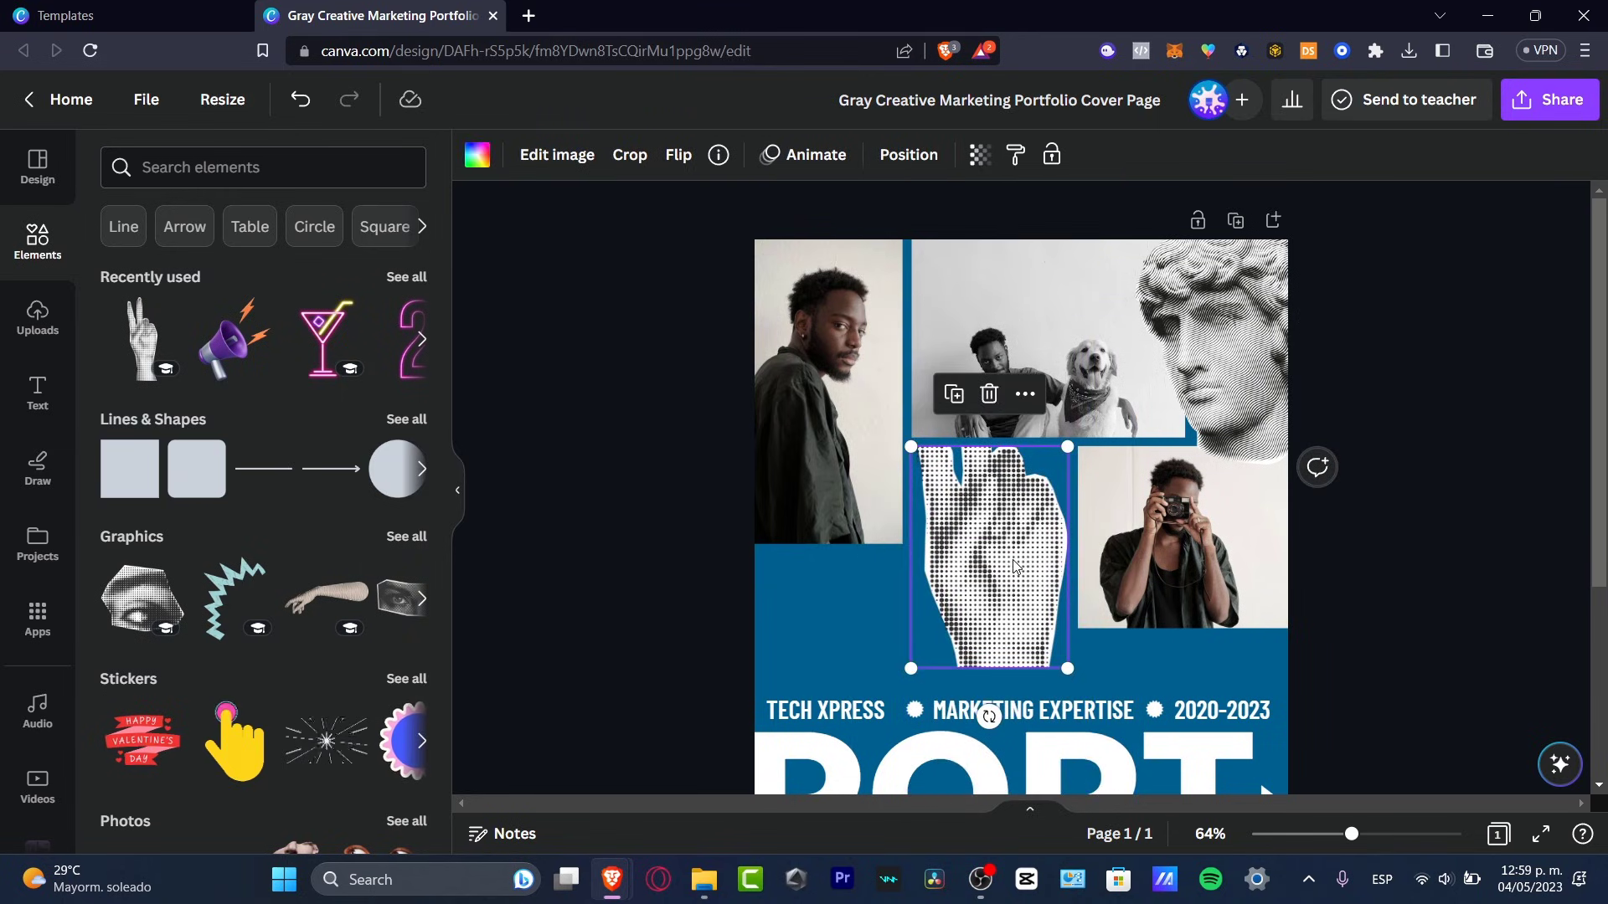
double_click(1016, 566)
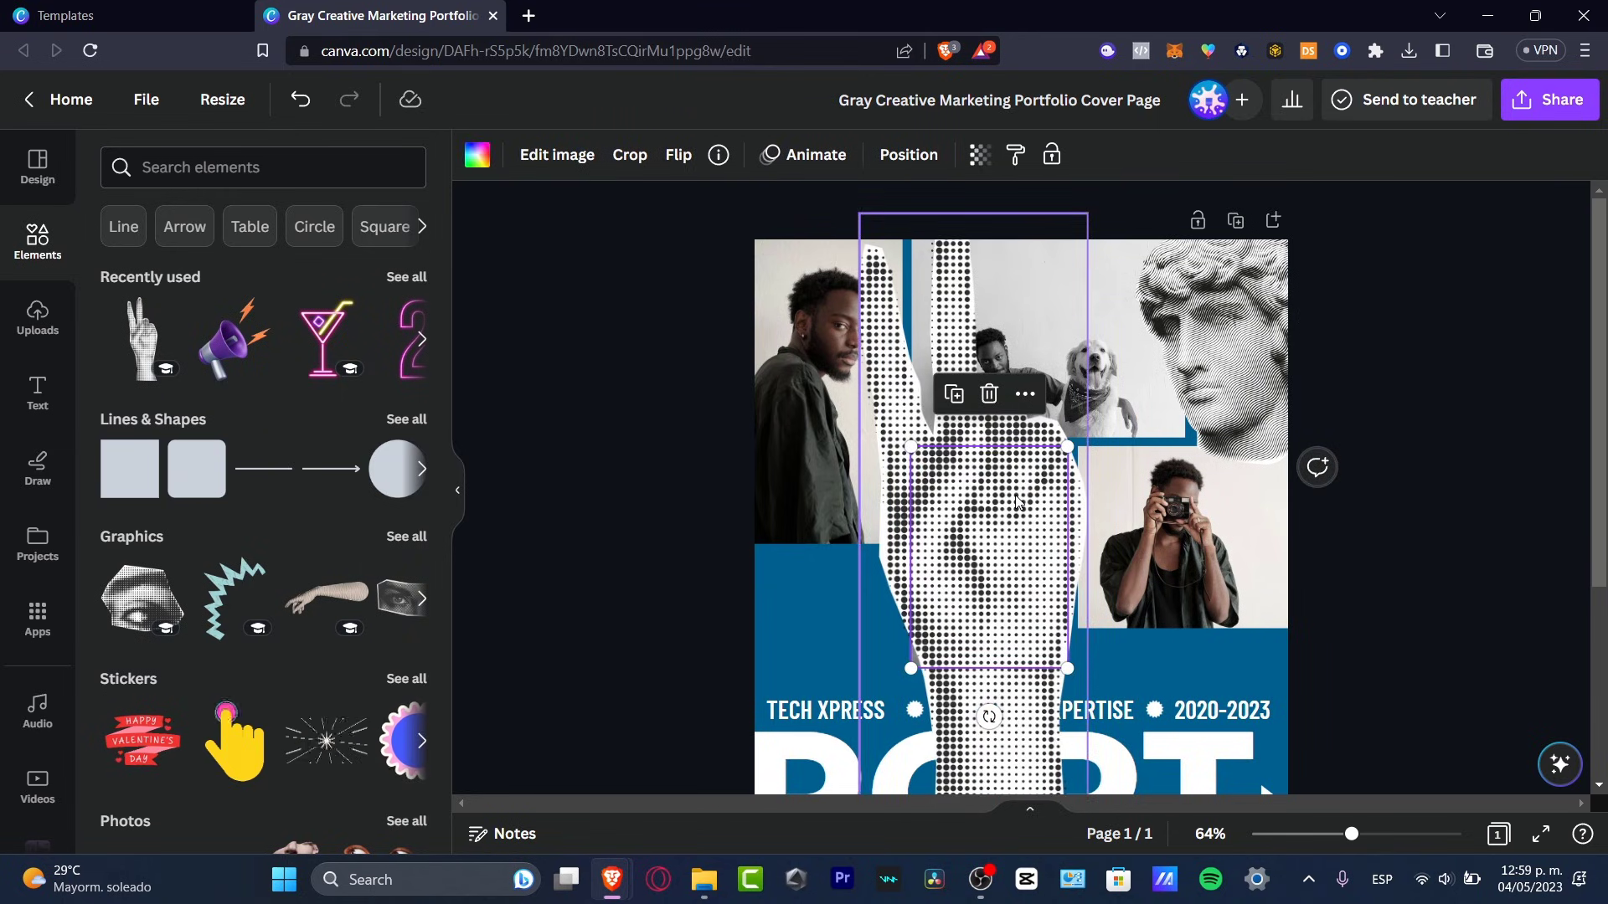
key("ctrl+z")
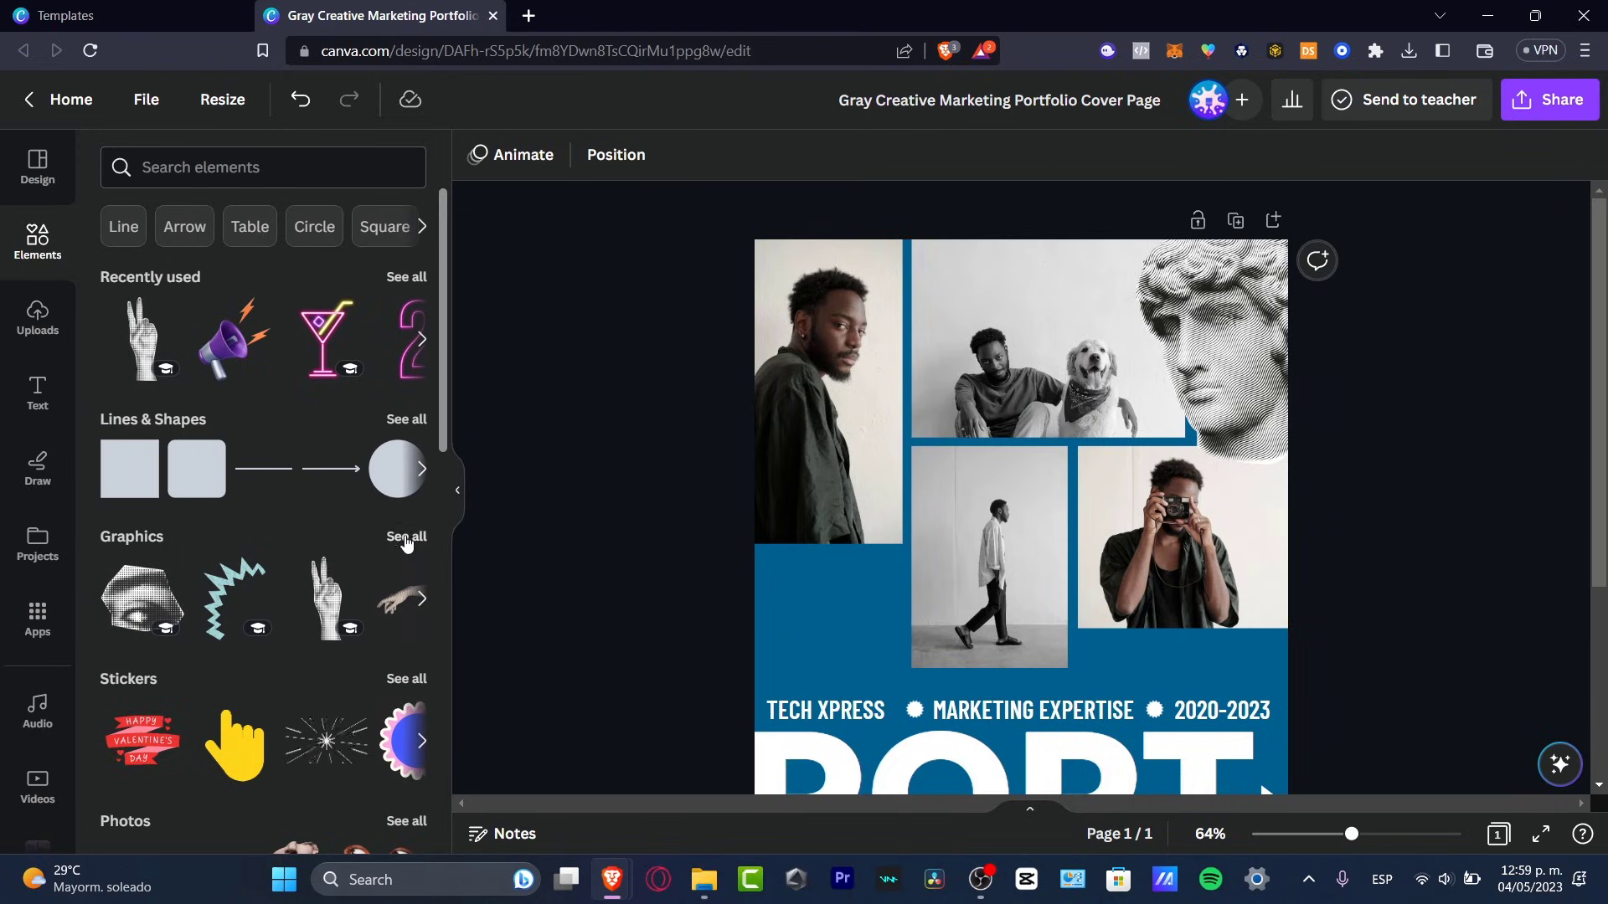
Step: Open the full Magic recommendations for graphics and browse more images from the creator of the "collage hand element"
left_click(406, 540)
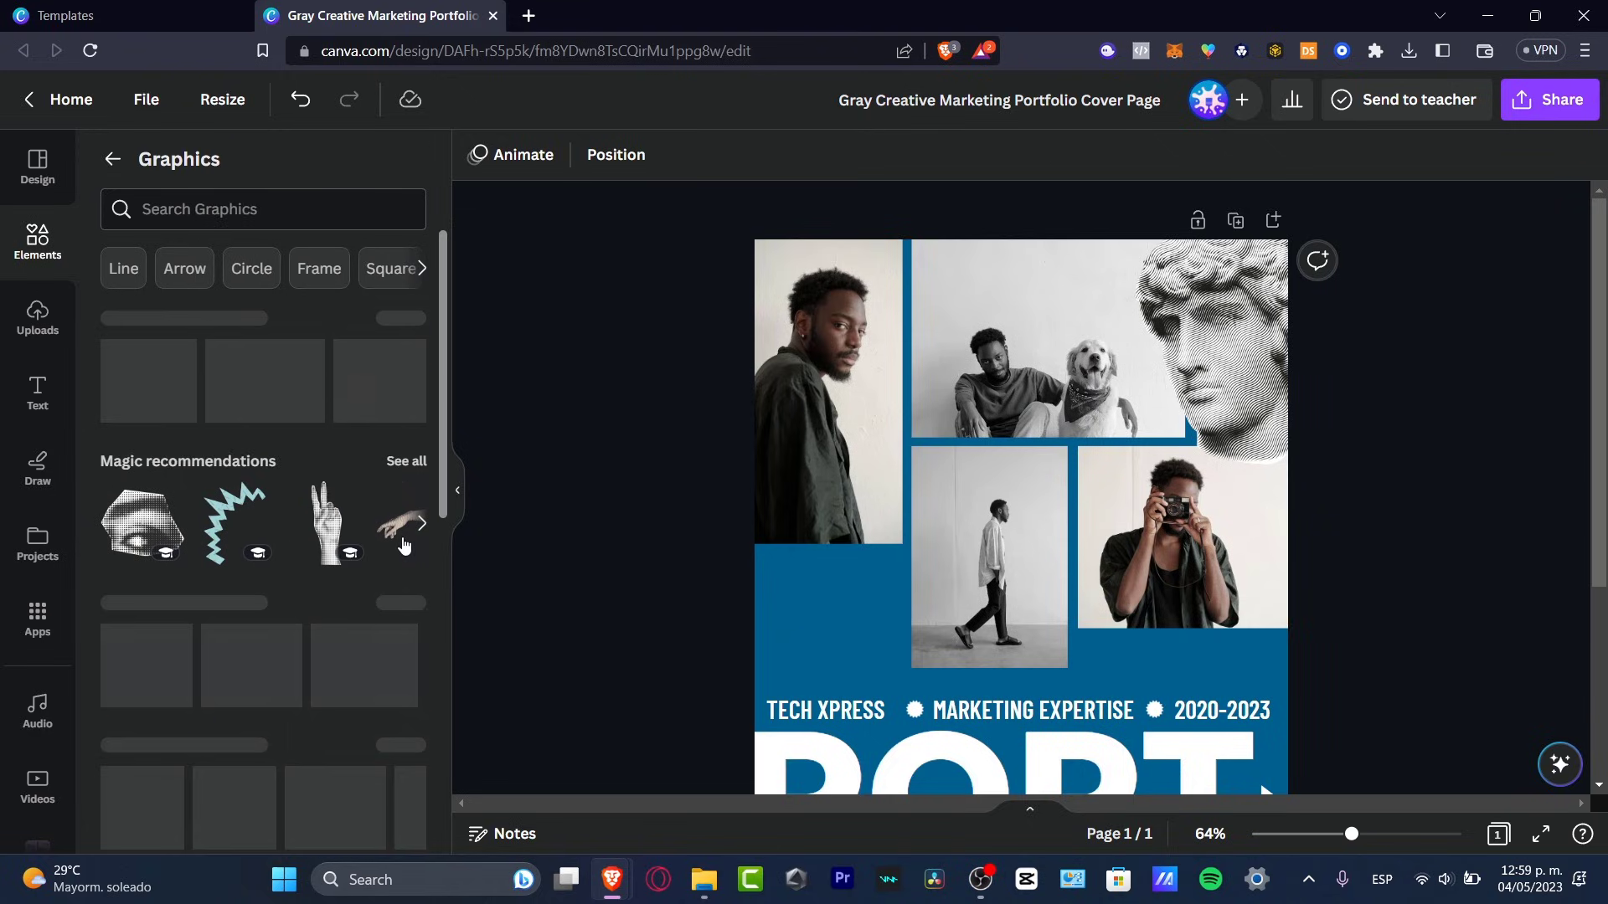
left_click(401, 466)
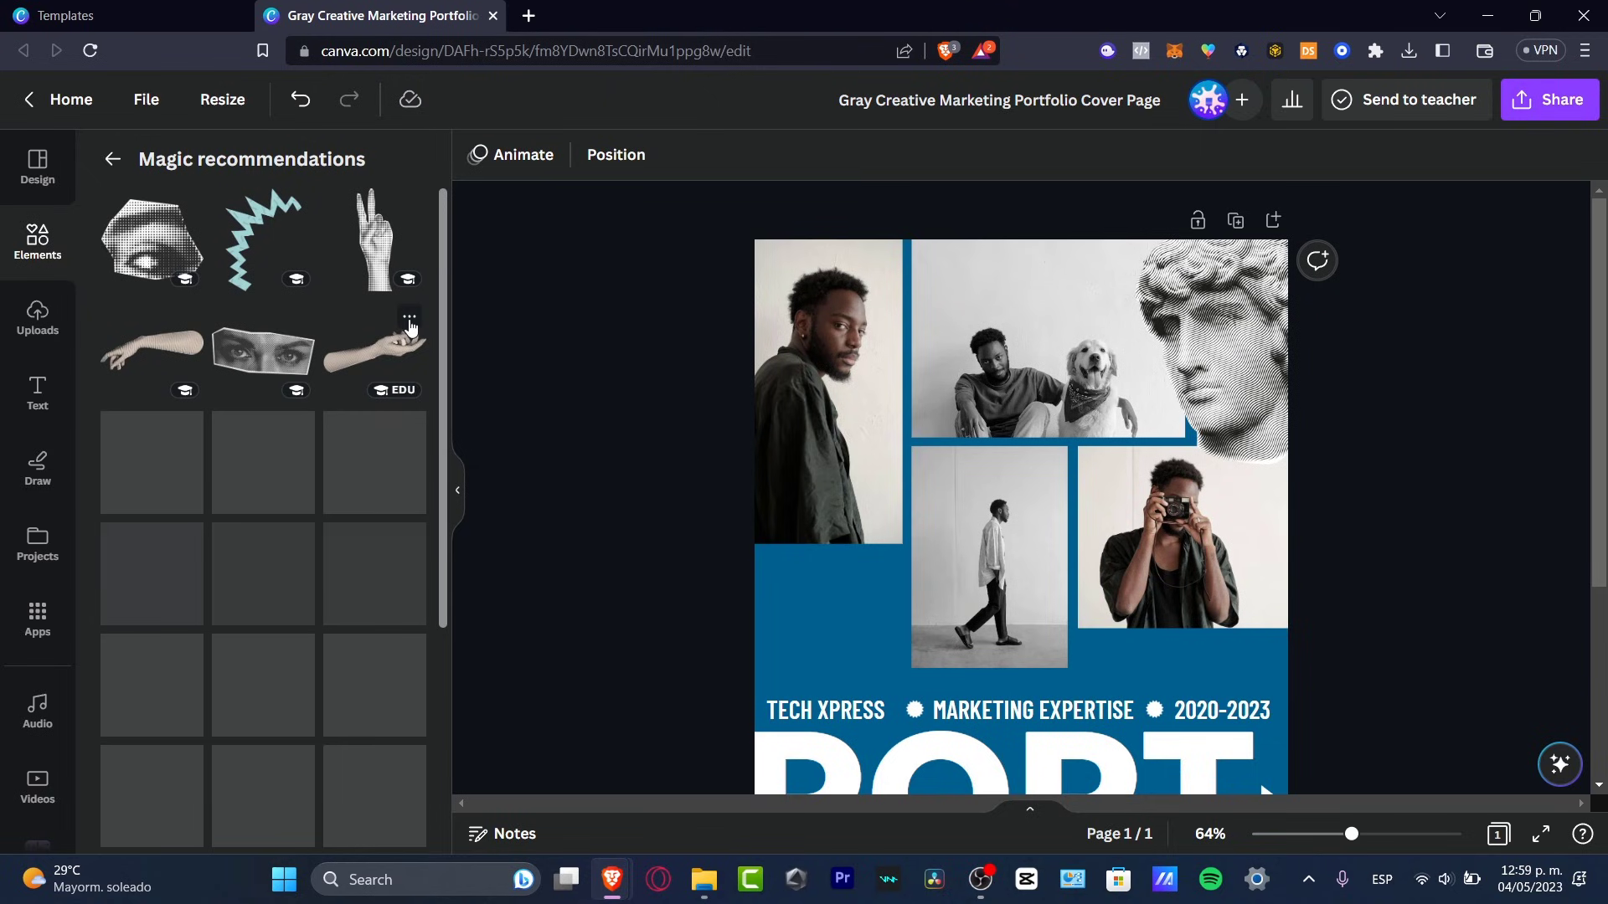
left_click(187, 318)
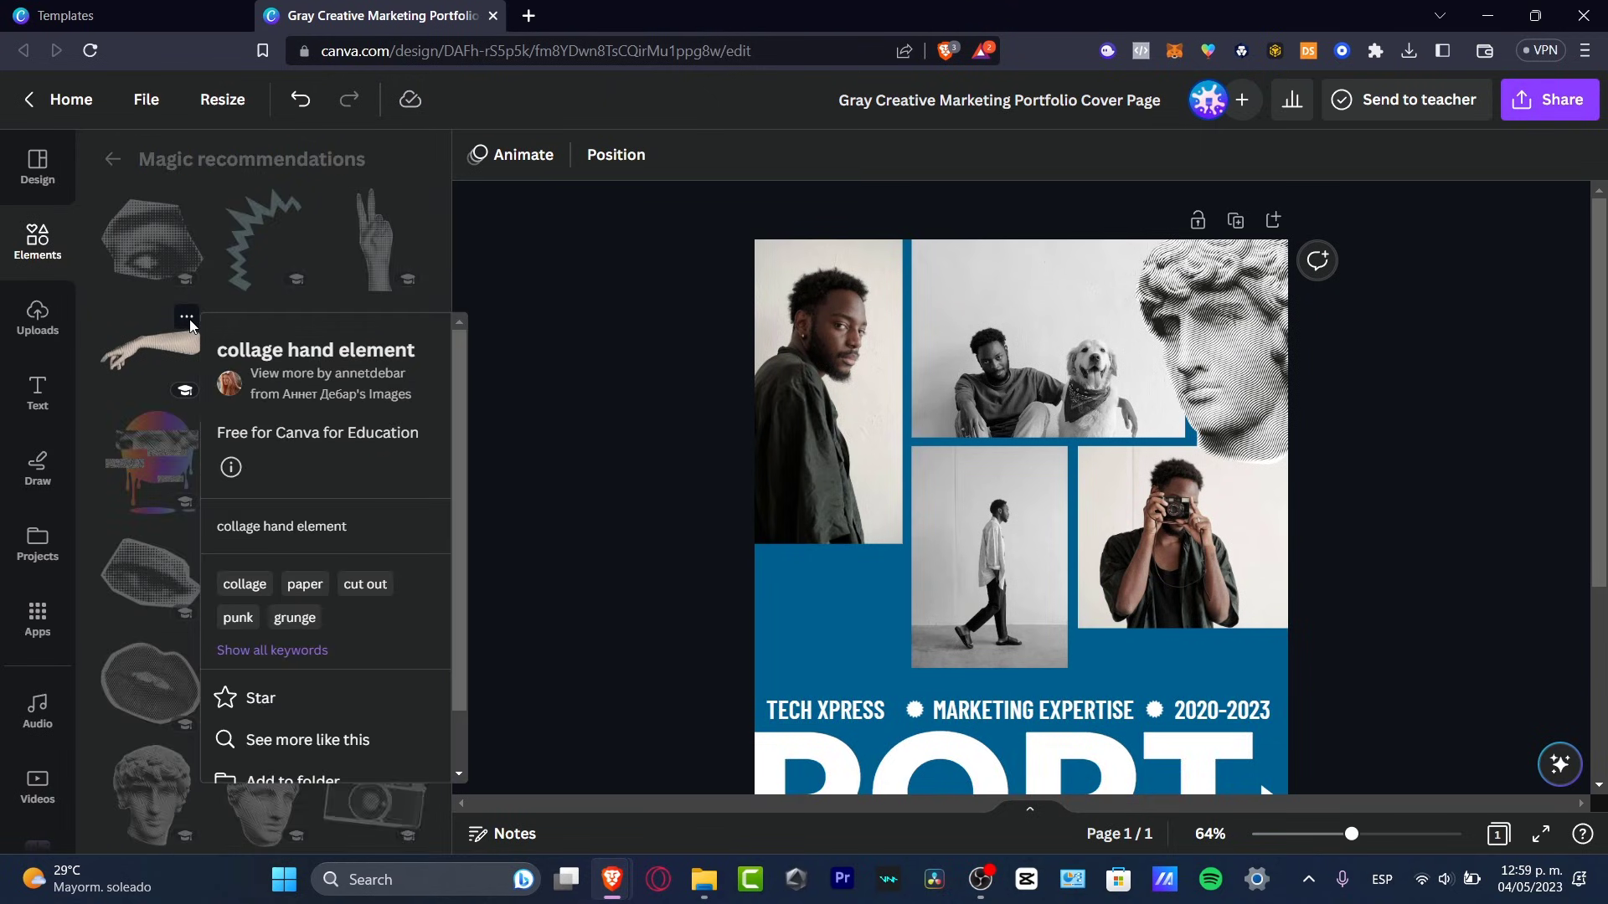
left_click(356, 740)
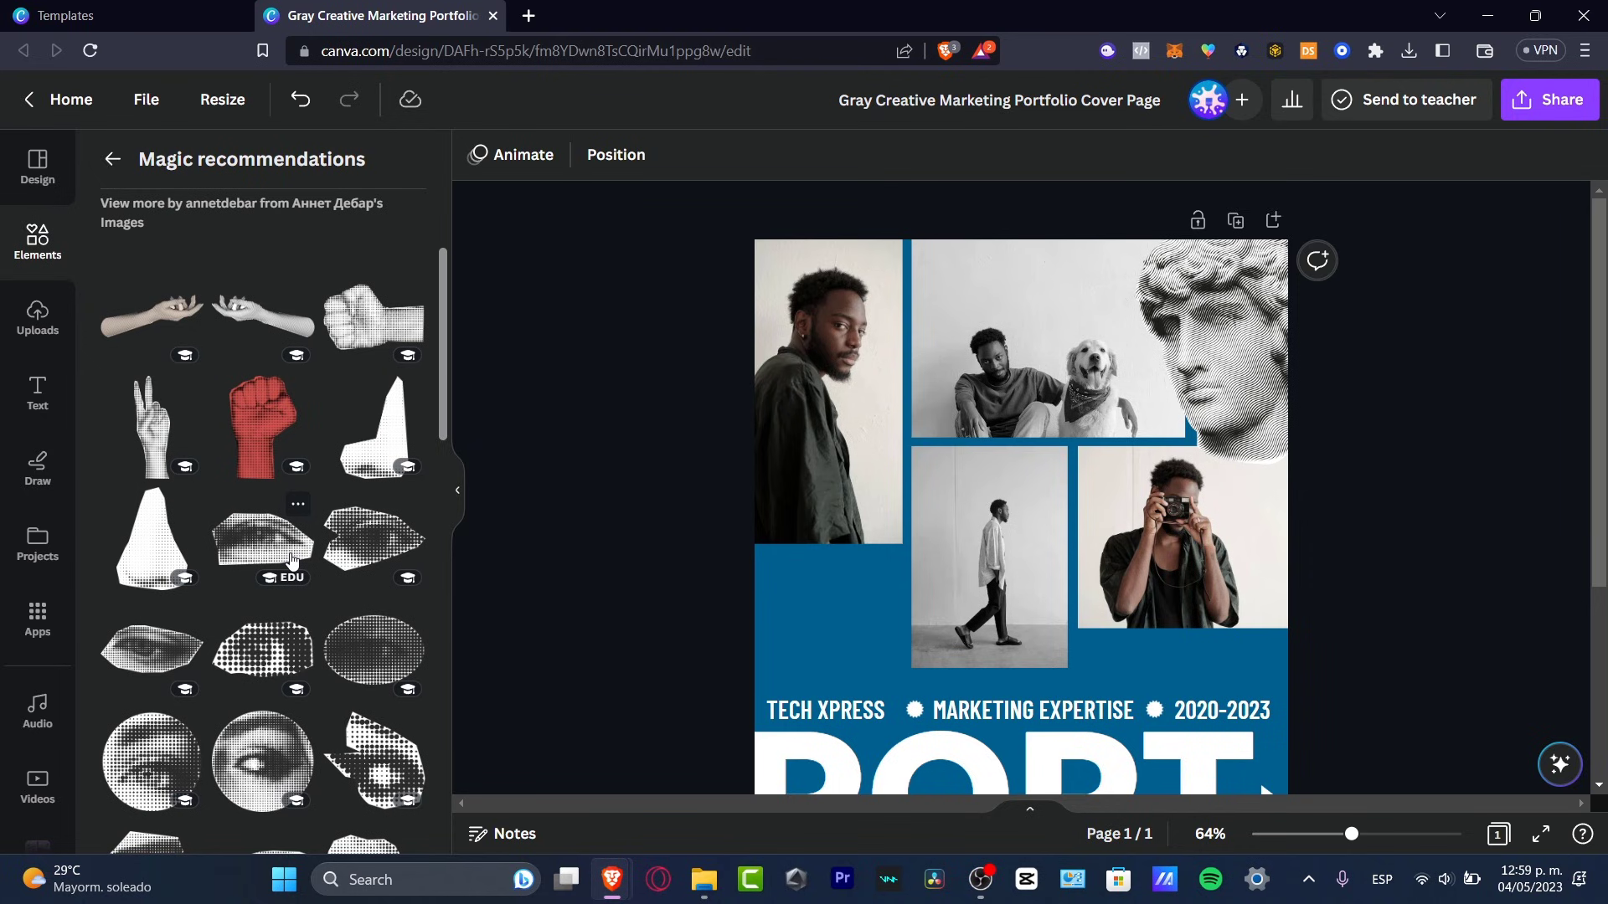
scroll(293, 570, "down", 10)
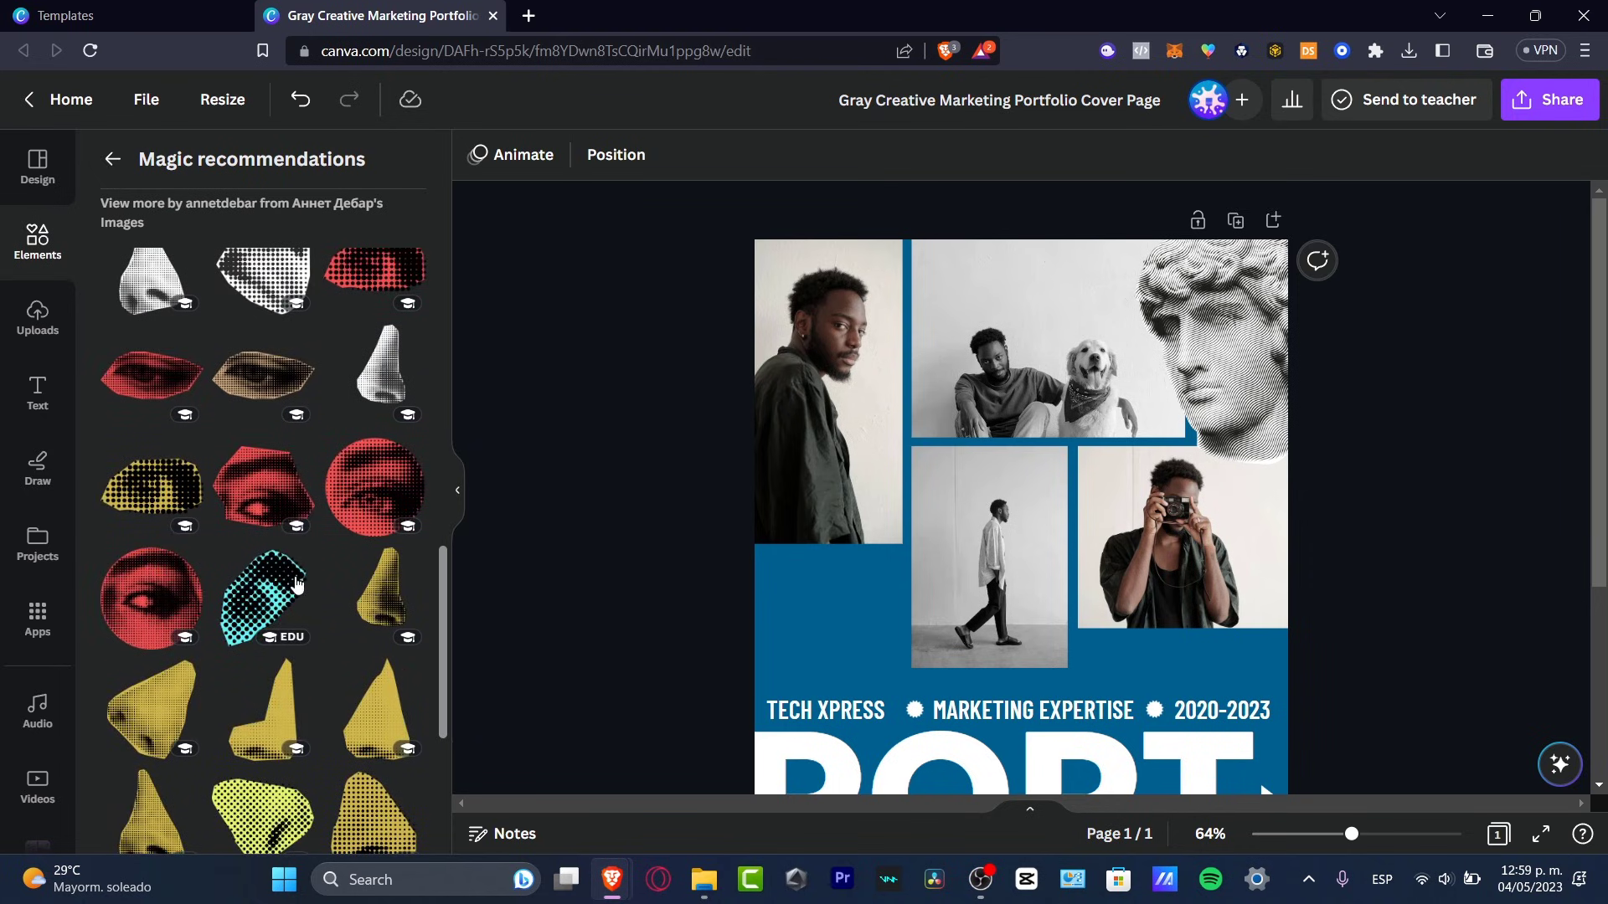
scroll(294, 578, "down", 3)
scroll(310, 594, "up", 6)
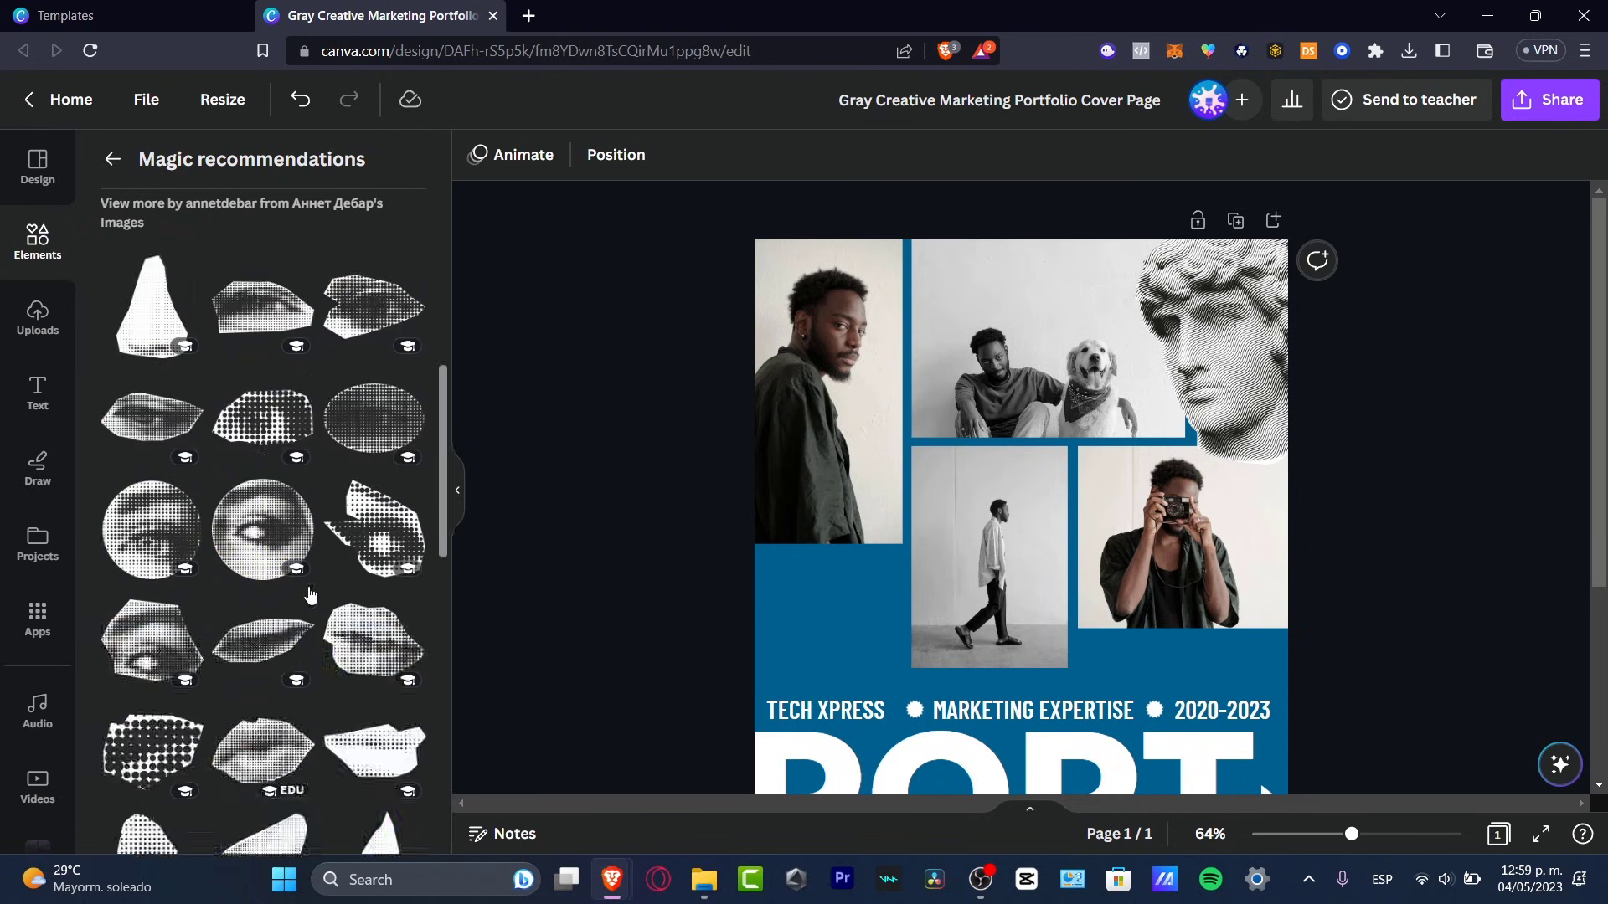
scroll(310, 595, "up", 3)
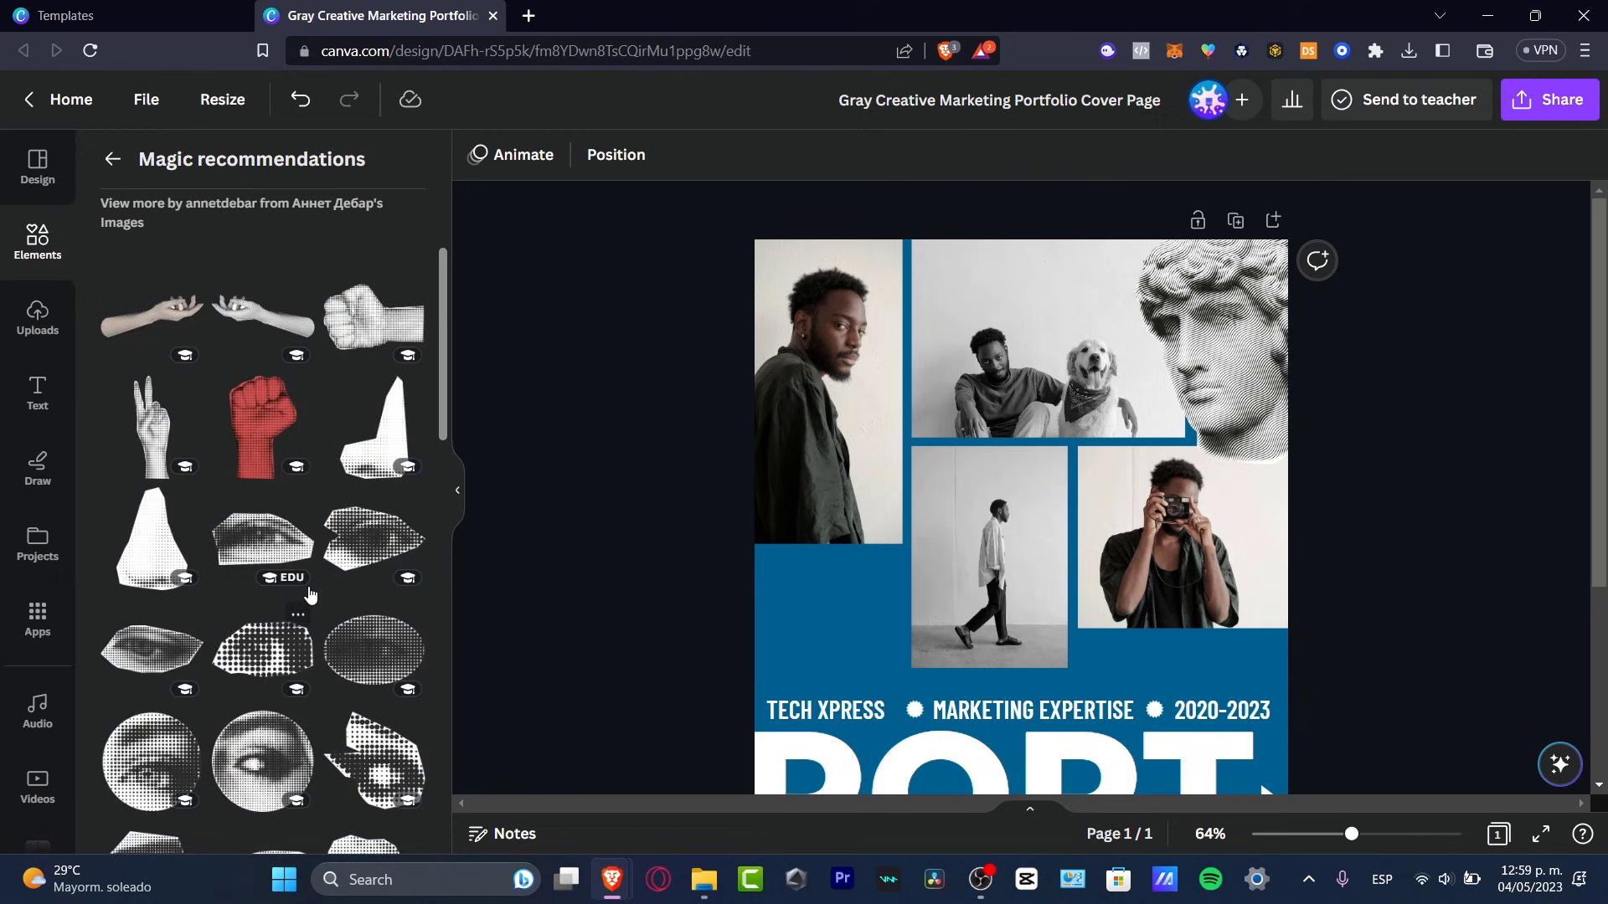
Step: Add the open-palm arm graphic and place it just above "TECH XPRESS", overlapping the walking man's photo without filling its frame
left_click(155, 306)
left_click_drag(1084, 644, 858, 662)
left_click_drag(1009, 546, 859, 609)
left_click_drag(810, 659, 966, 642)
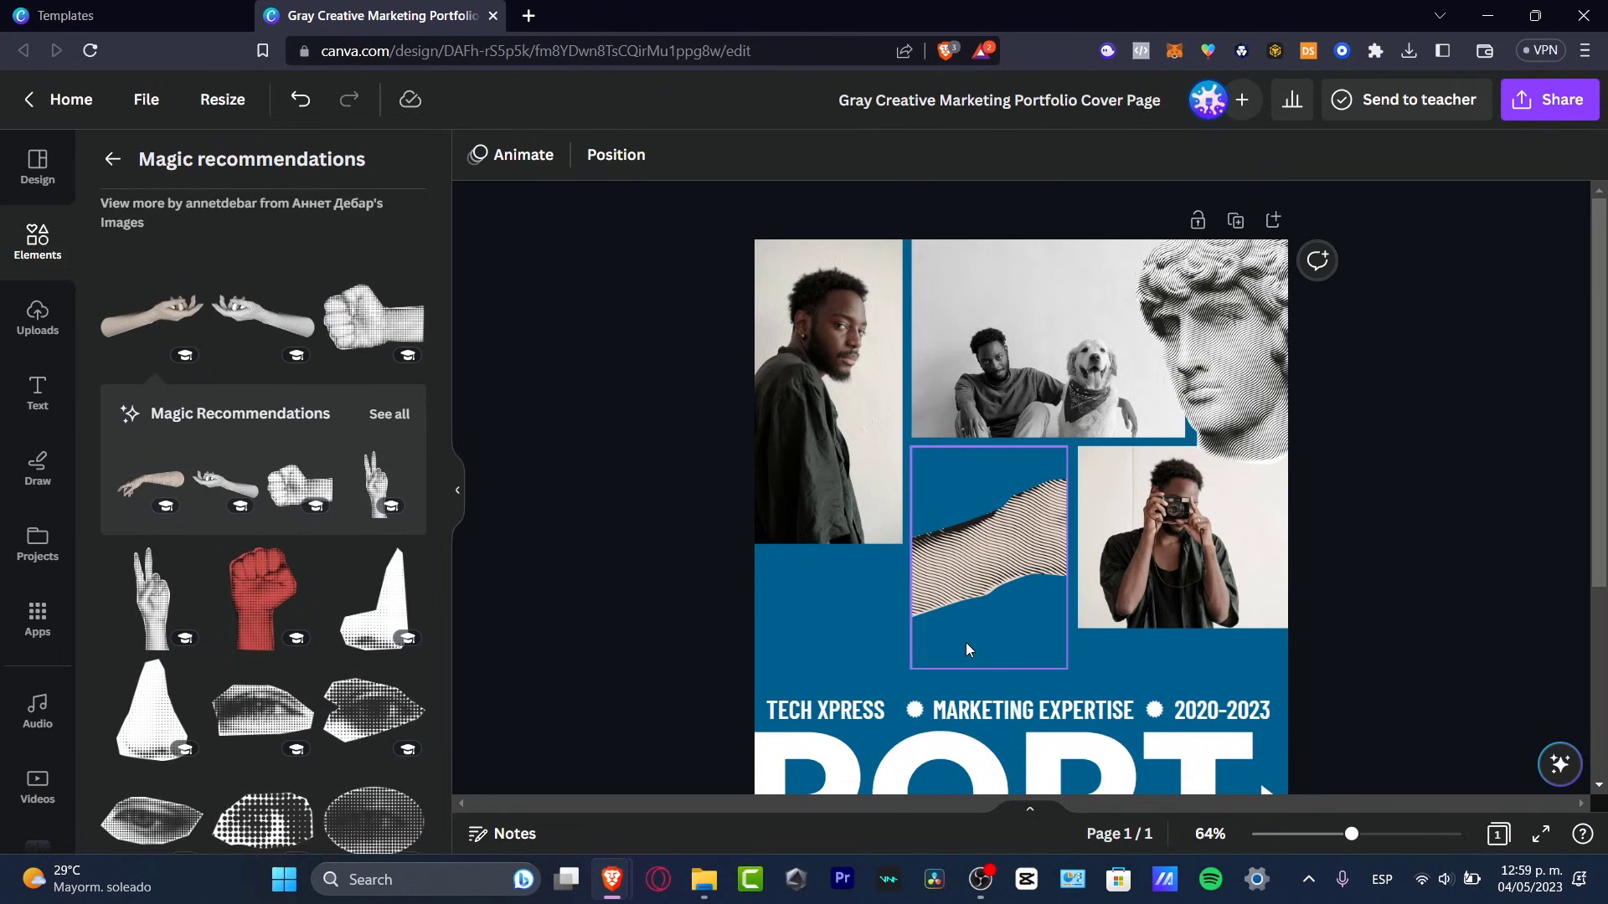
key("ctrl+z")
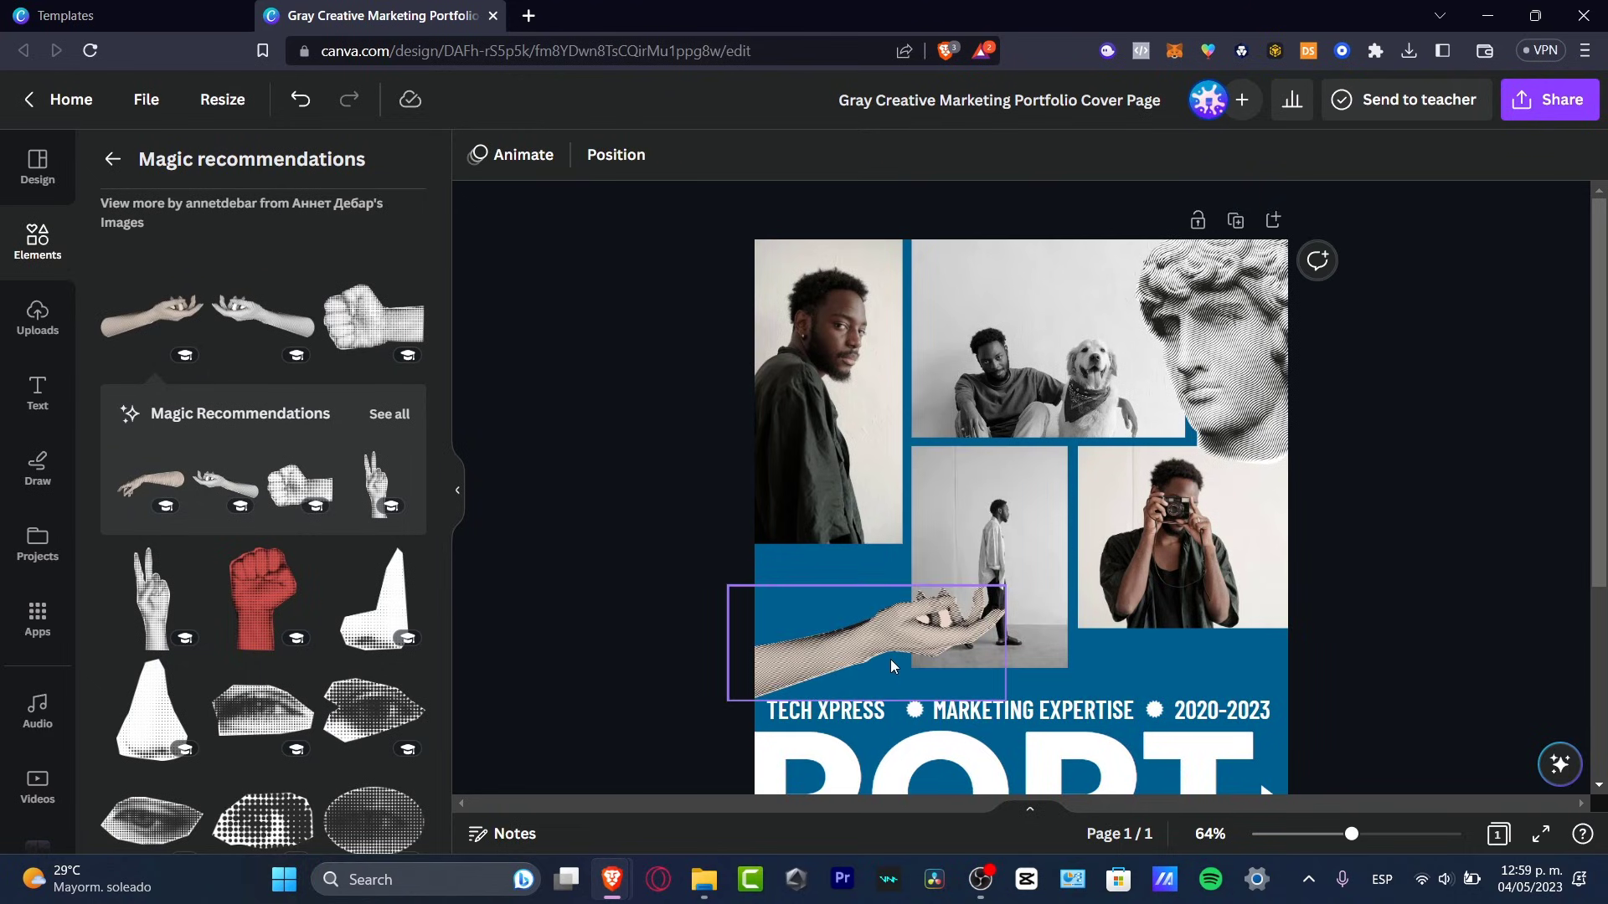
left_click_drag(891, 665, 901, 673)
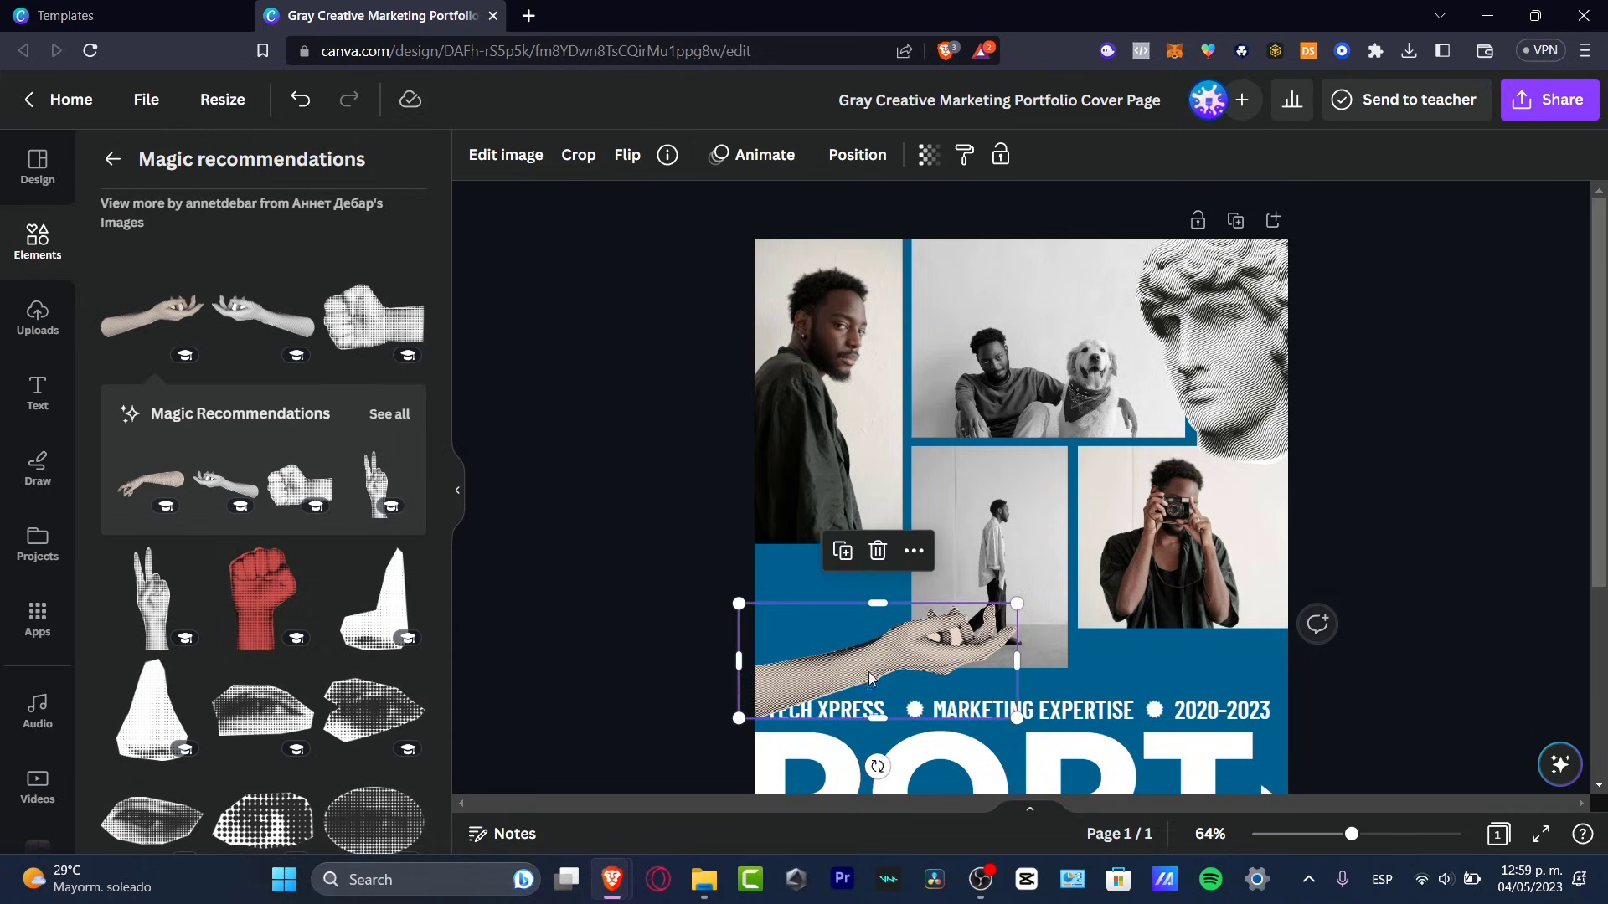
Step: Send the arm graphic backward behind the cover text, and send the walking man's photo backward behind the arm
left_click(854, 155)
left_click(352, 224)
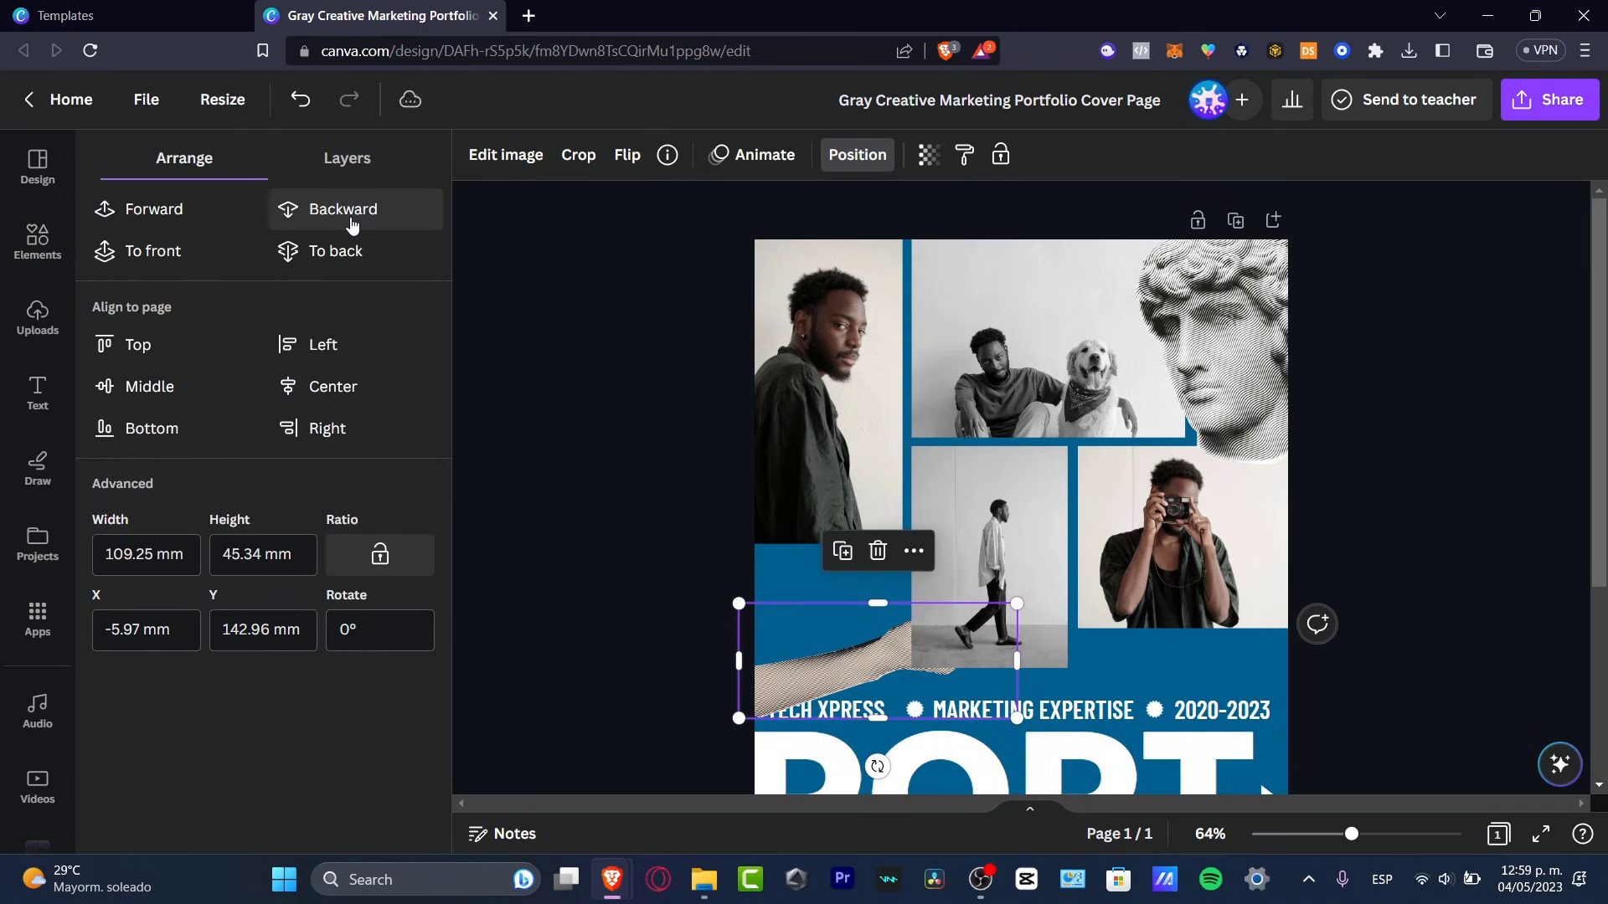
left_click(352, 222)
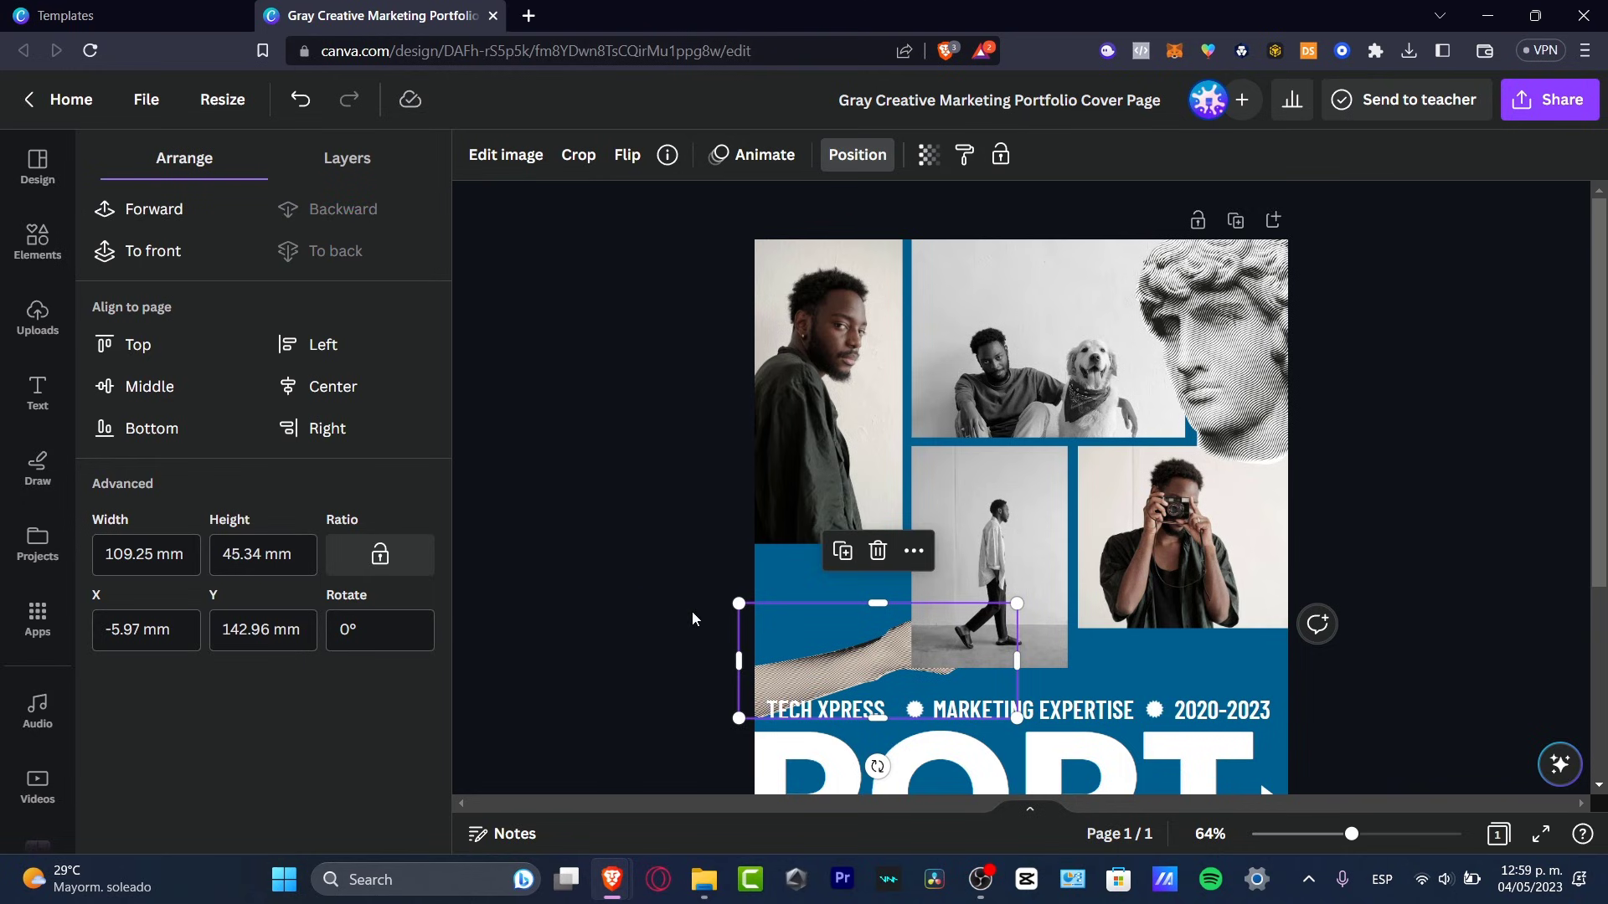
left_click(1044, 570)
left_click(901, 163)
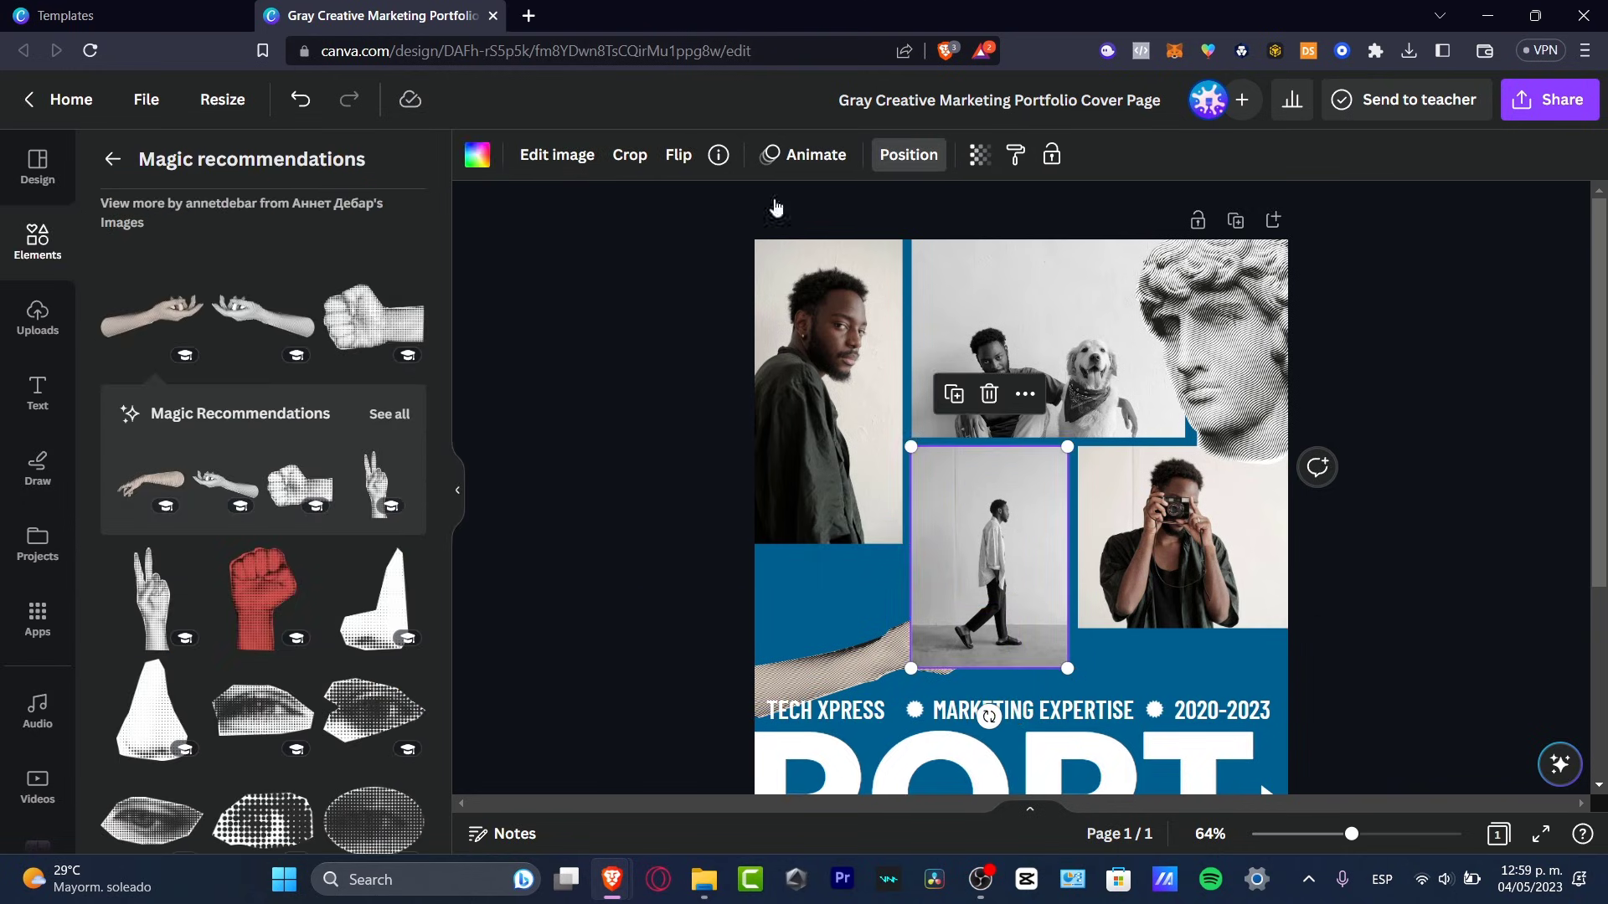
left_click(351, 209)
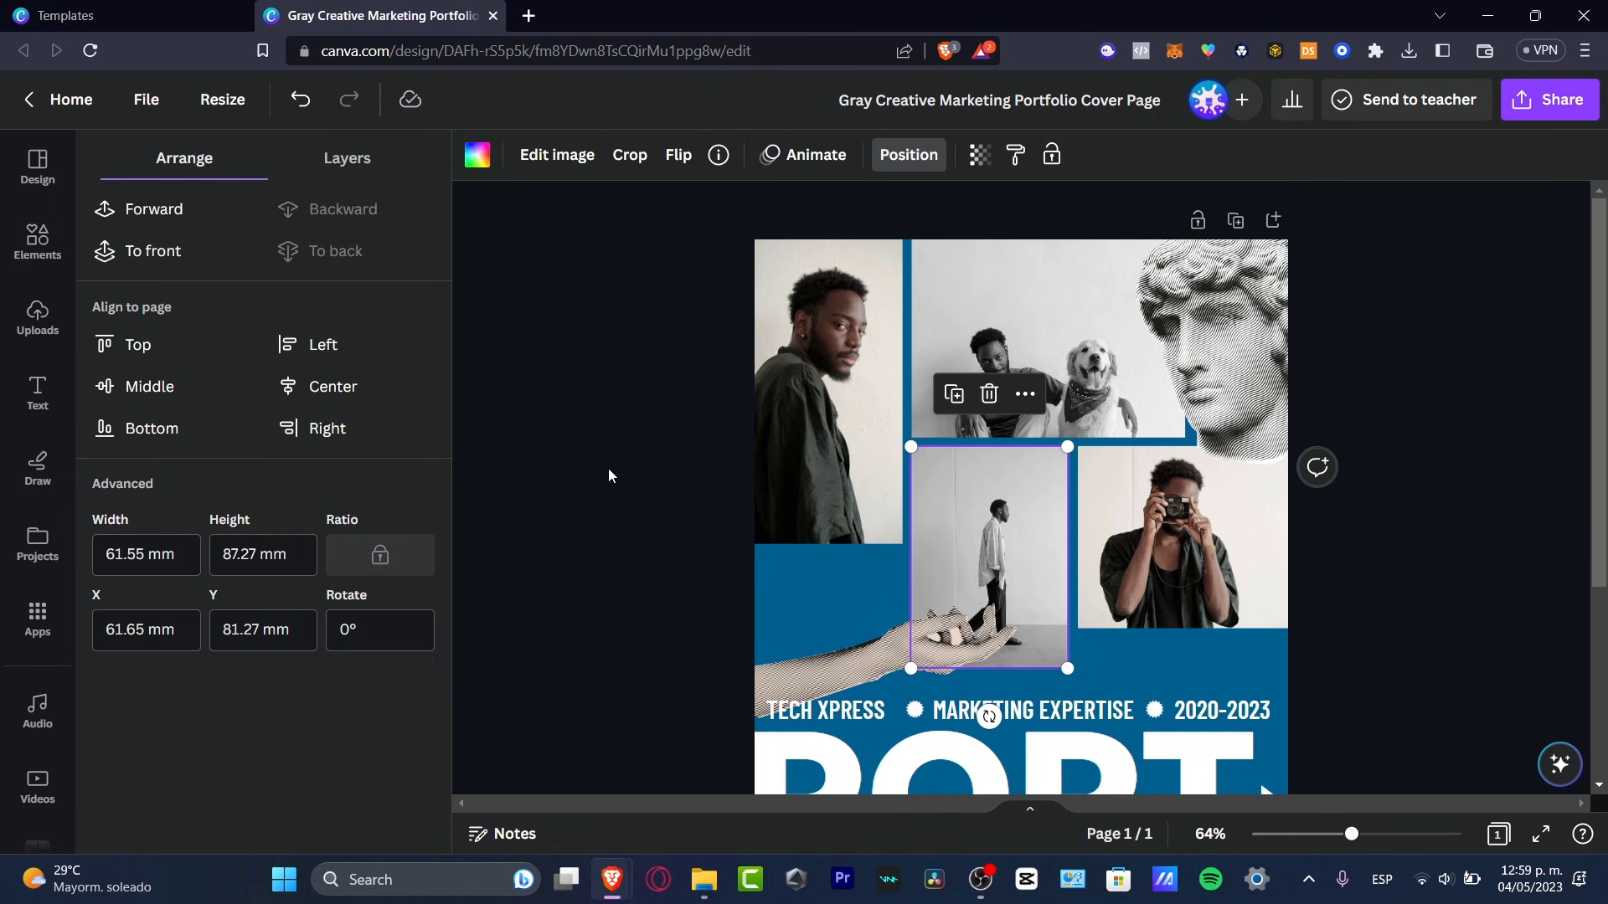
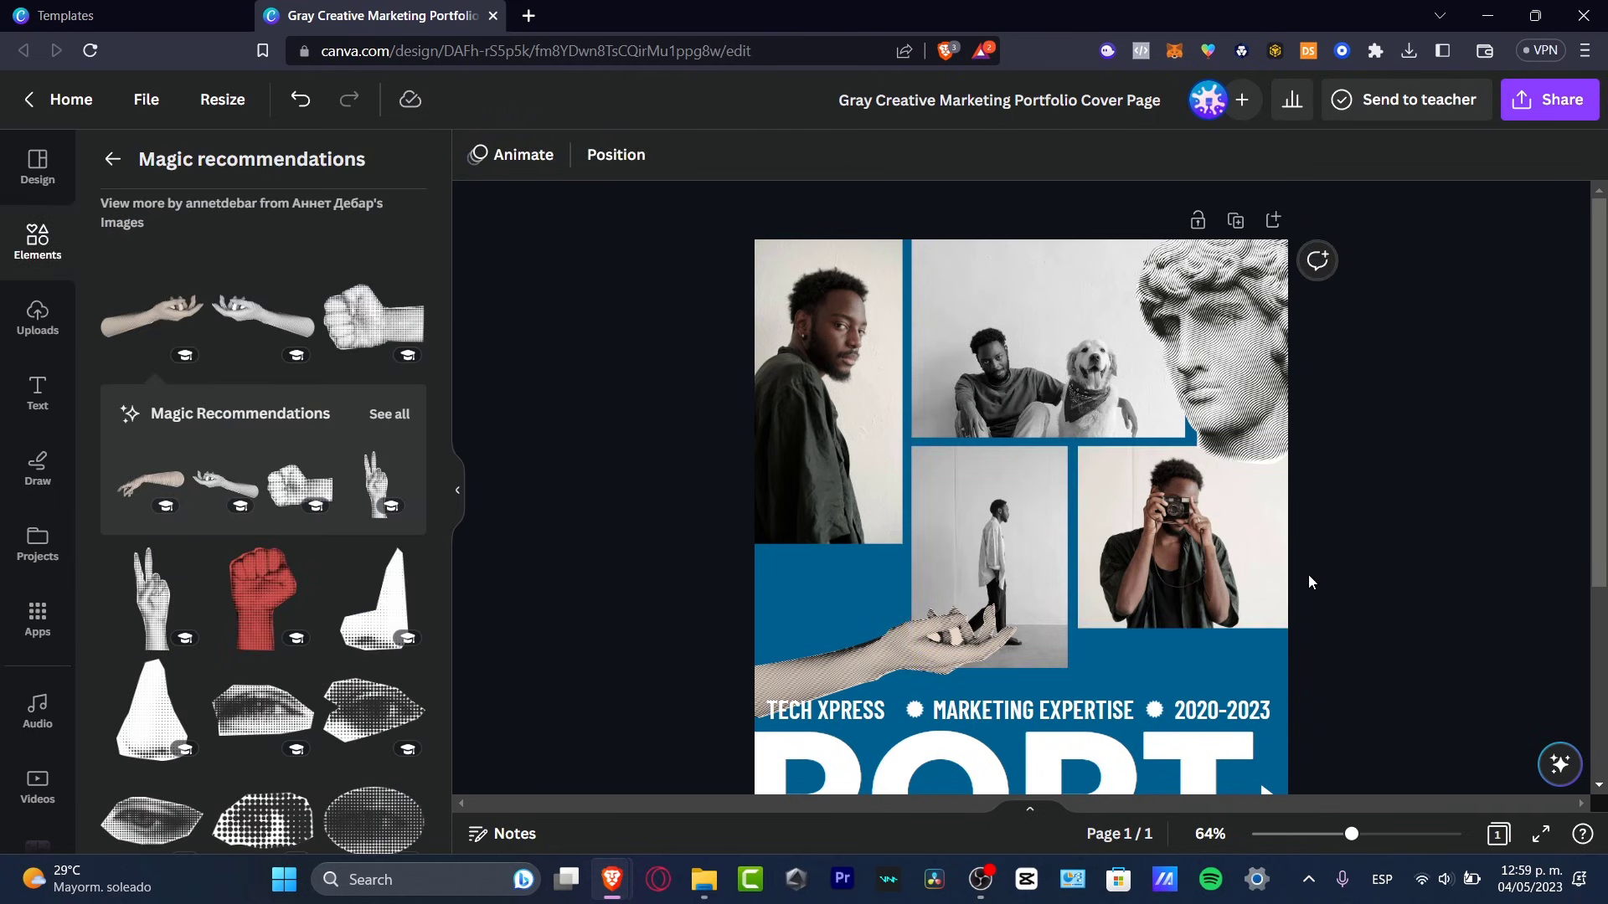
Step: Add a second page after the portfolio cover, go to it and open the design templates
scroll(1377, 574, "down", 3)
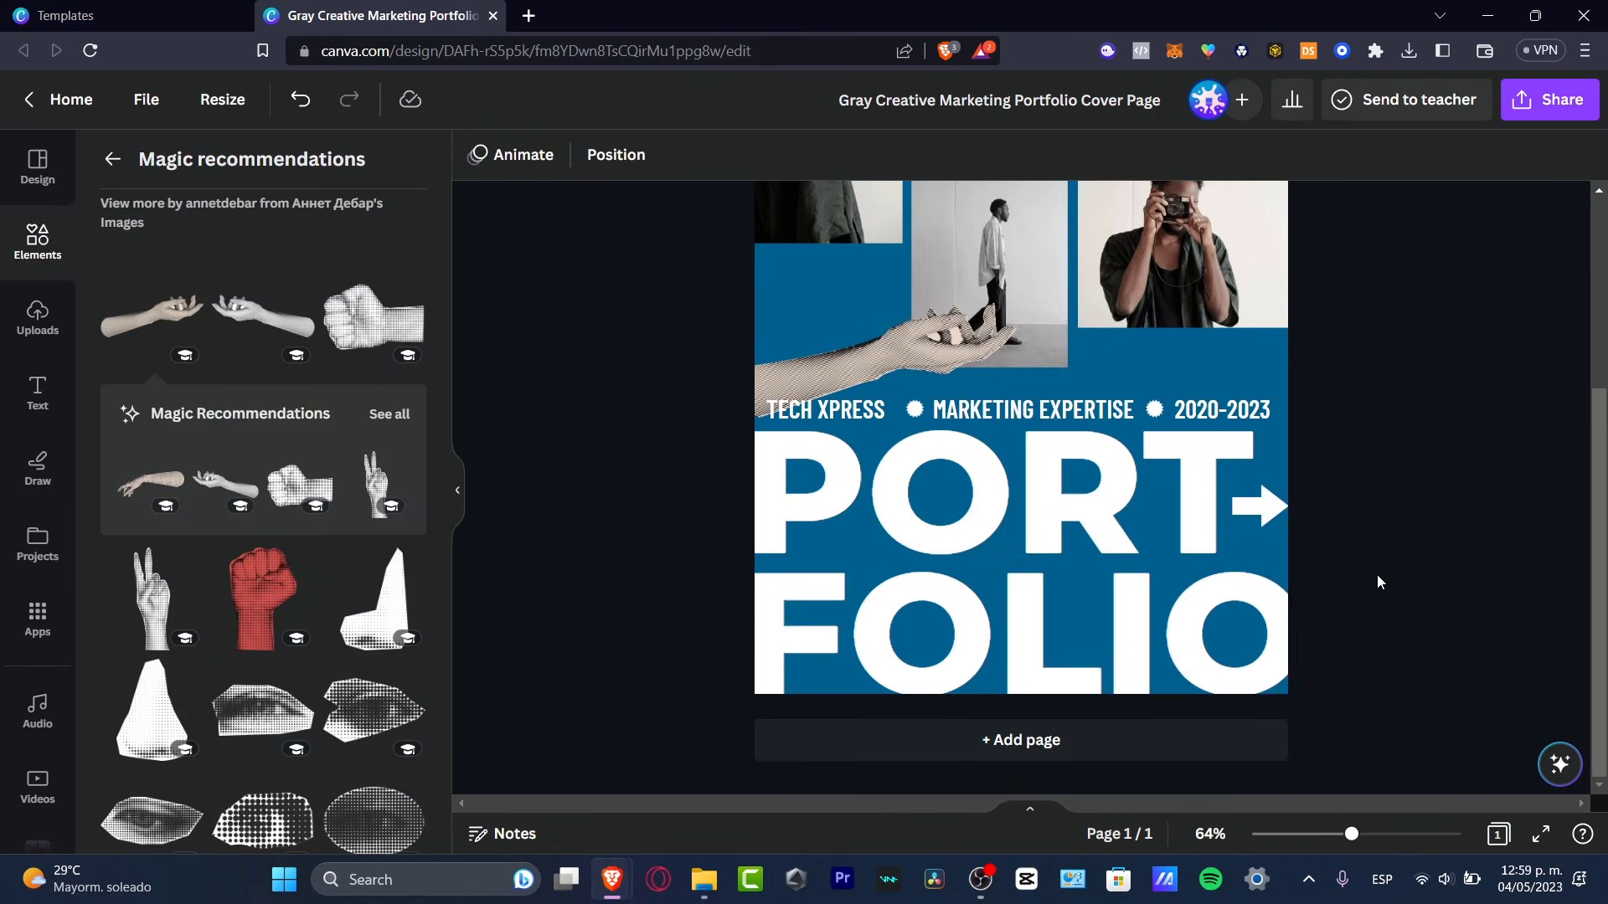
left_click(1143, 754)
scroll(1417, 581, "up", 10)
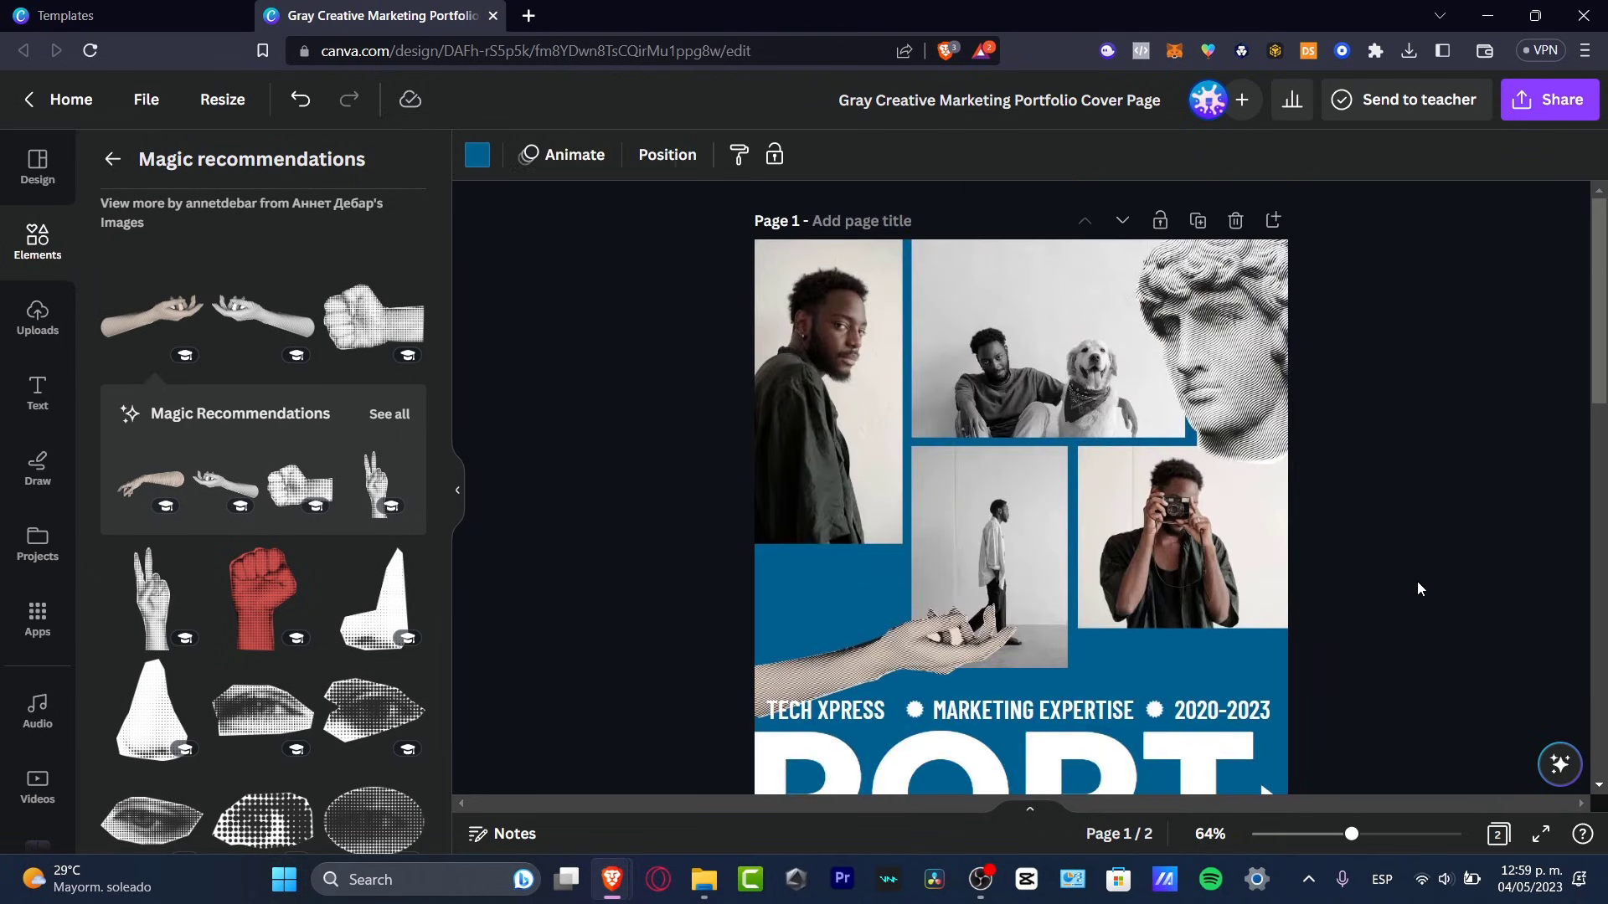
scroll(1426, 591, "down", 10)
scroll(1432, 600, "up", 10)
scroll(1389, 482, "down", 10)
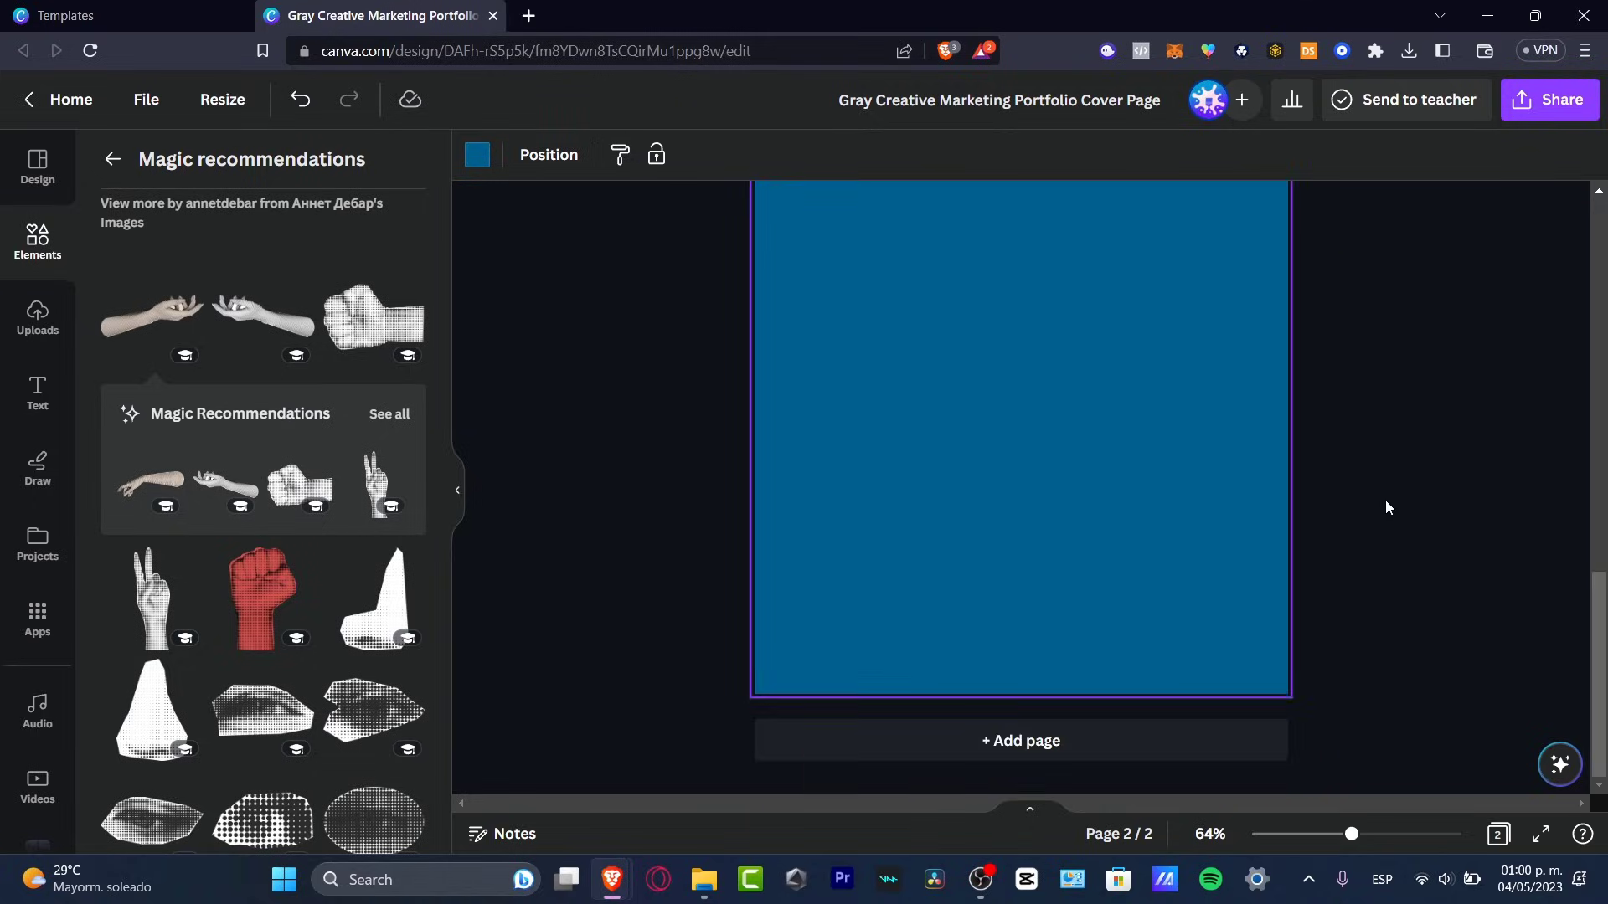
scroll(1385, 499, "up", 5)
left_click(38, 168)
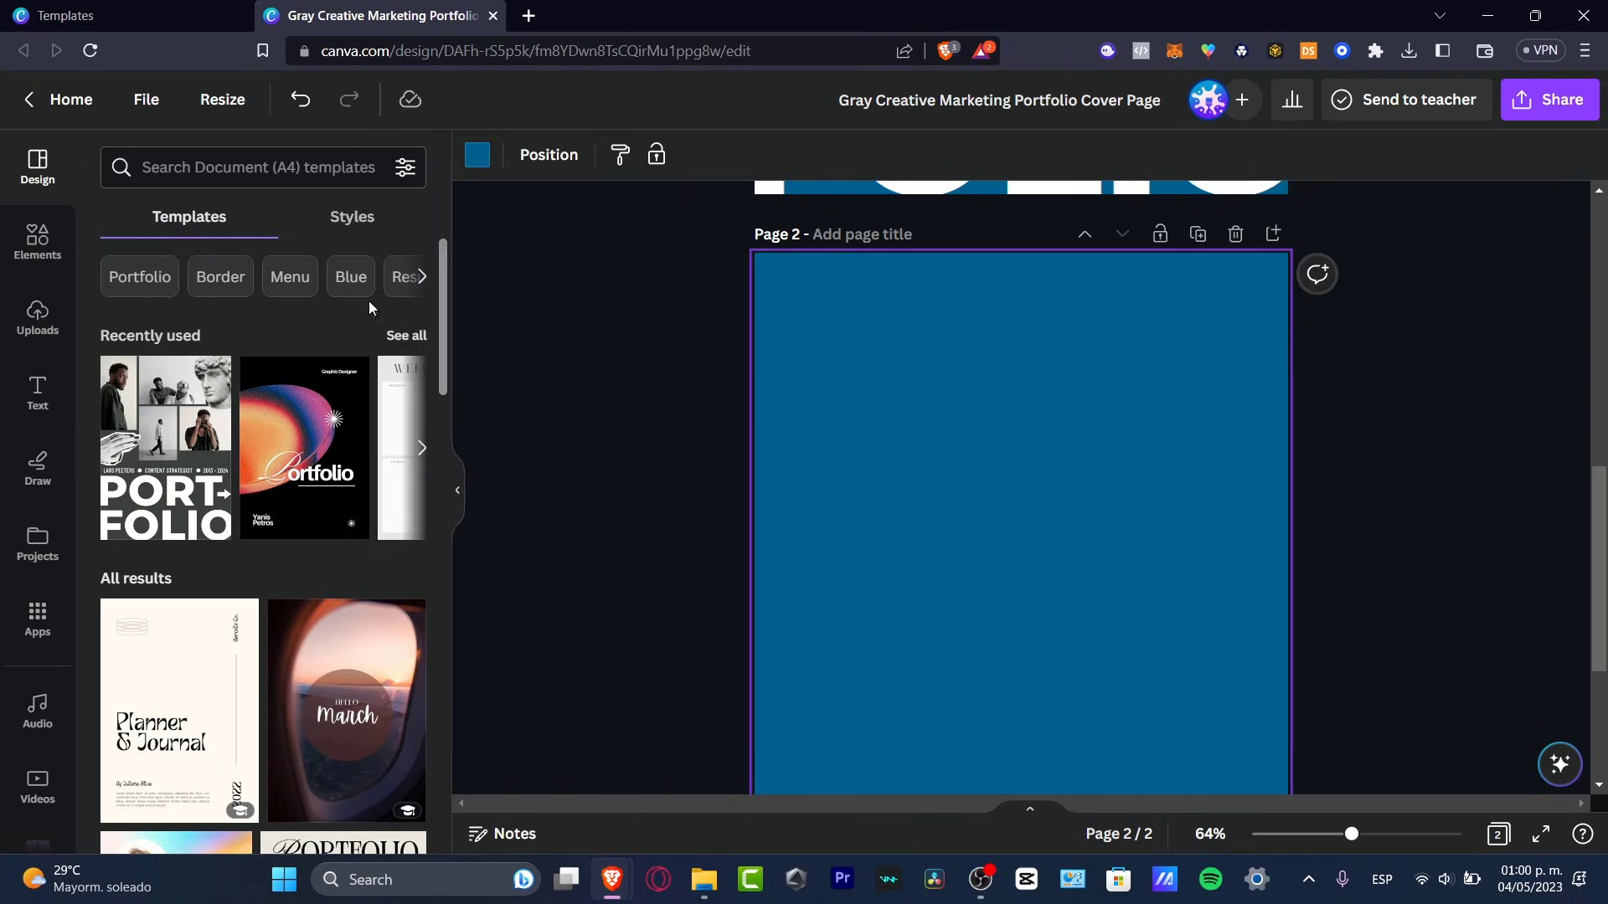
Step: Search the design templates for "PORTFOLIO" and apply the beige and black minimalistic portfolio cover to page 2
left_click(268, 166)
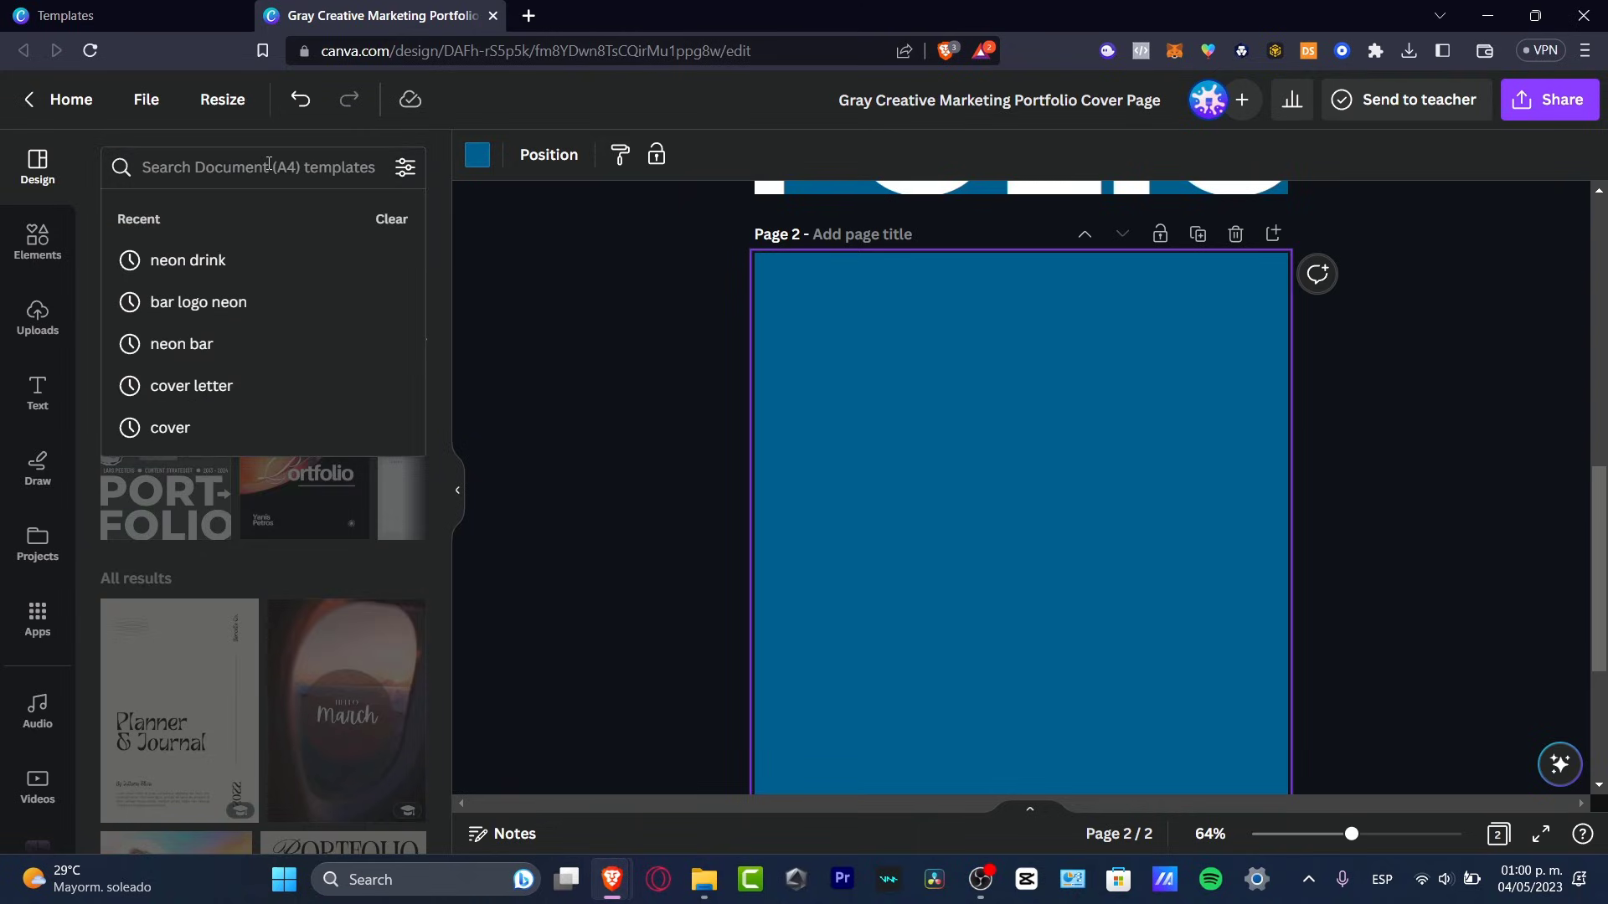
type("PORTFOL")
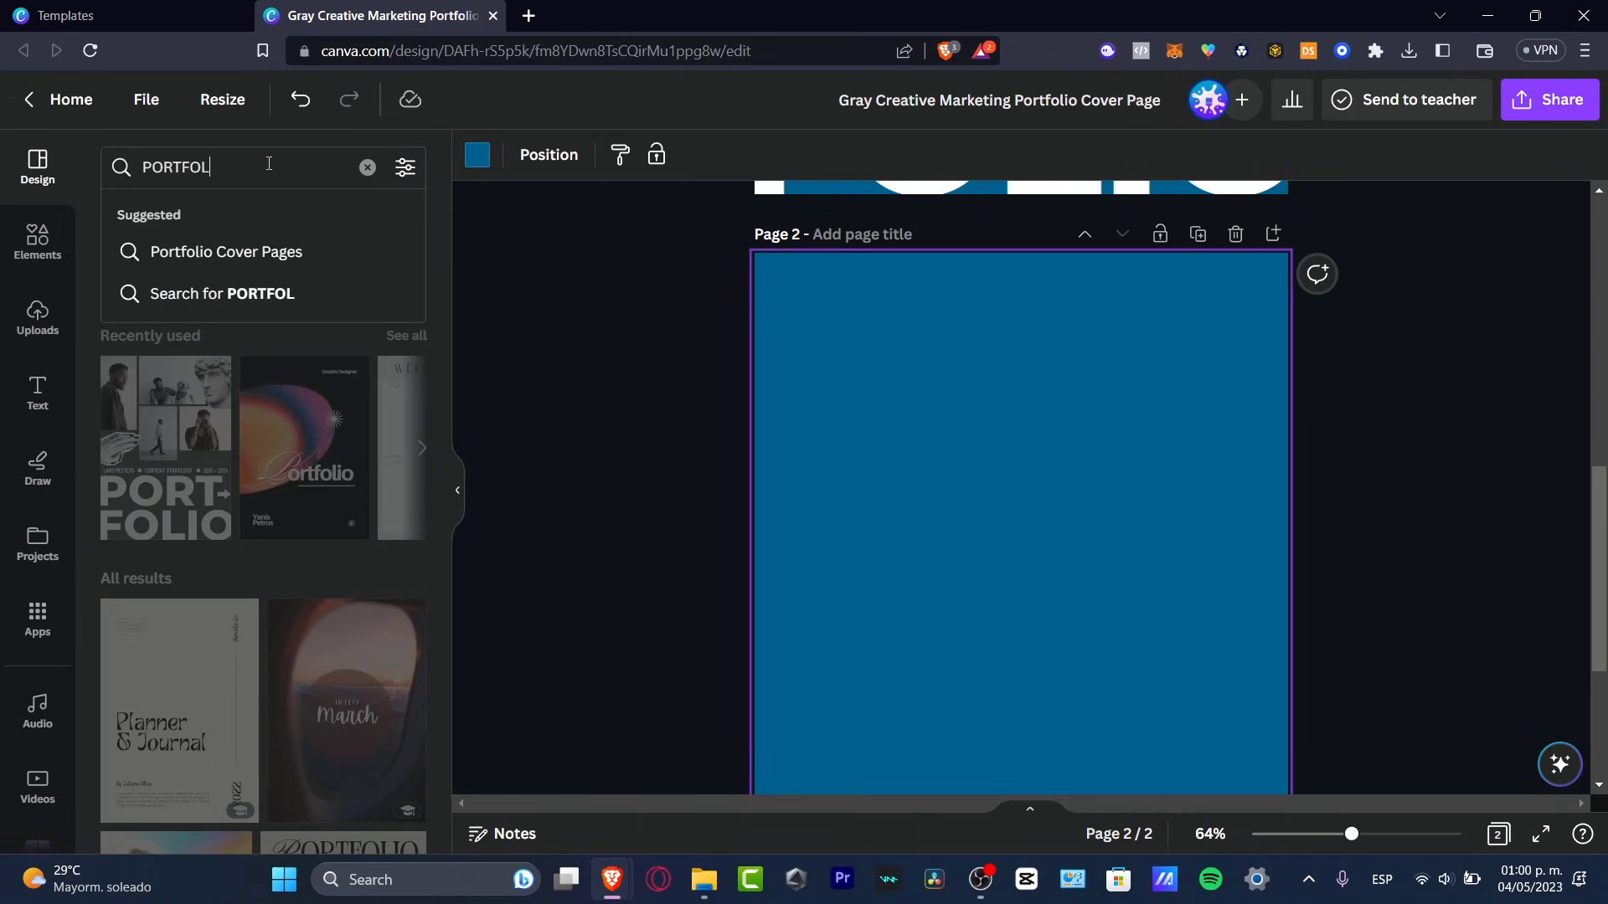
type("IO")
key("Return")
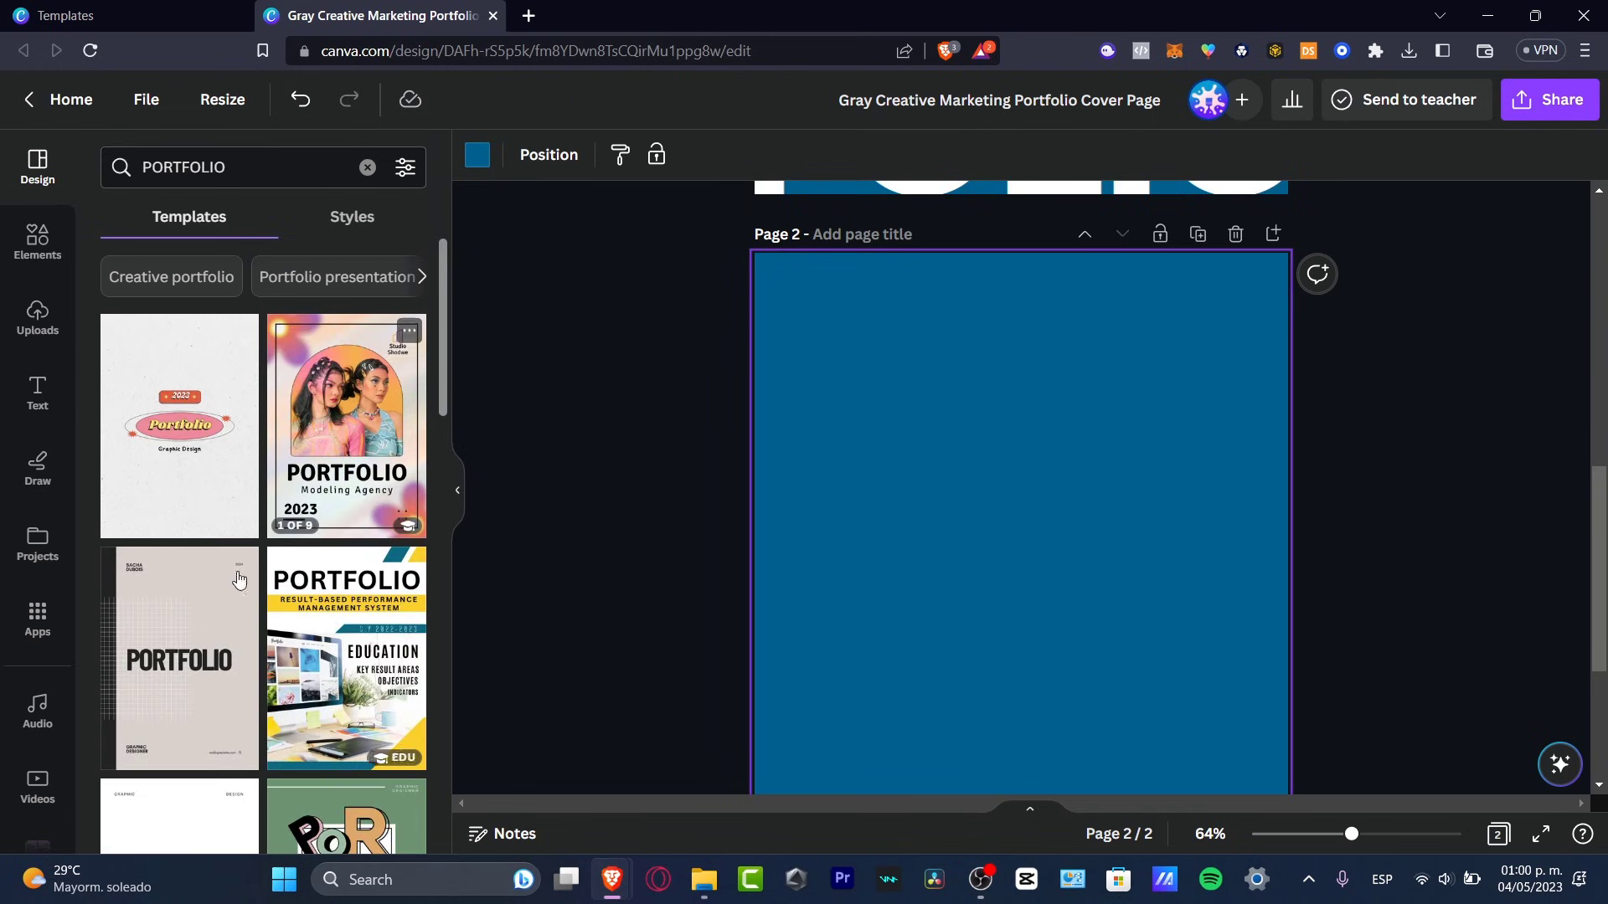
left_click(215, 624)
scroll(1442, 474, "down", 4)
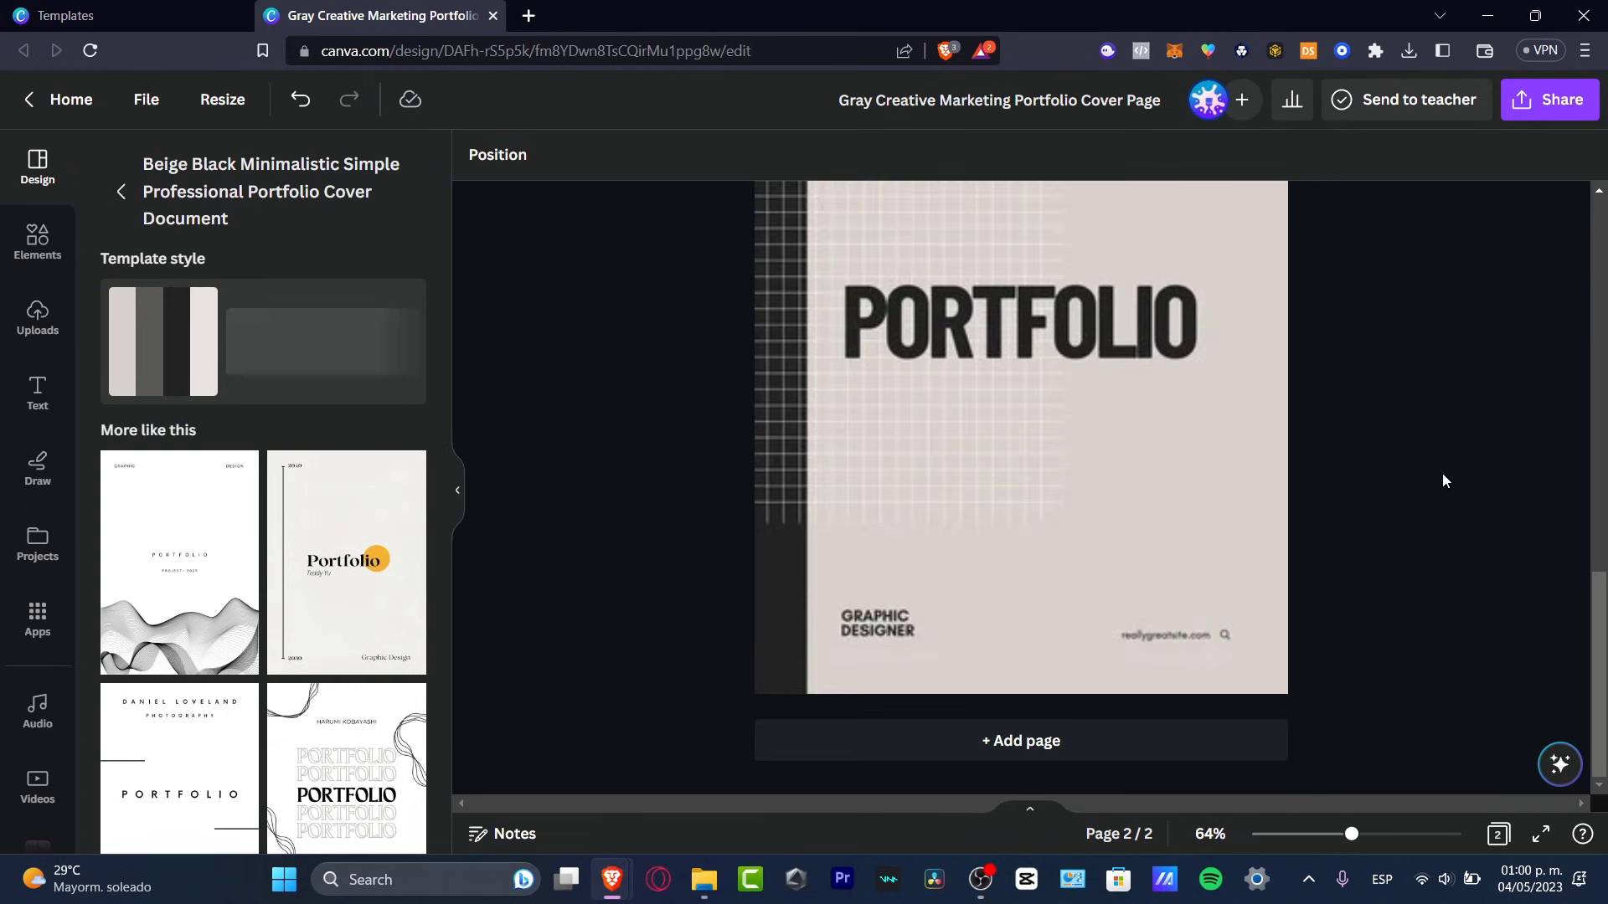
scroll(1442, 474, "up", 5)
scroll(1442, 474, "down", 5)
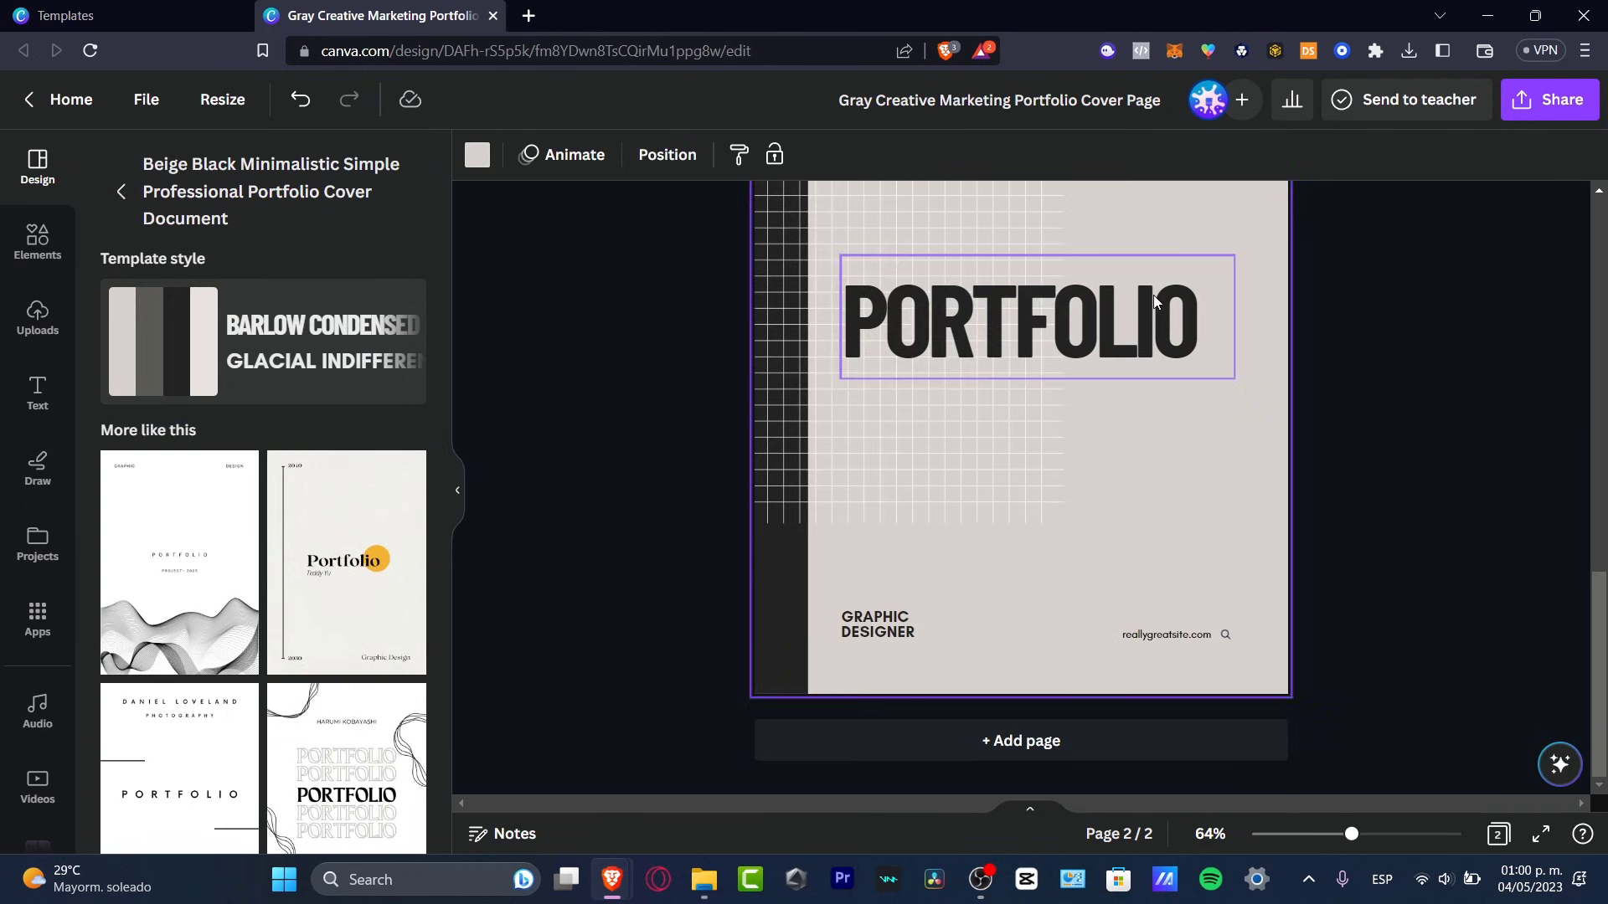
Step: Replace the large "PORTFOLIO" title on page 2 with "MEDIA POSTS"
double_click(1153, 295)
type("CO")
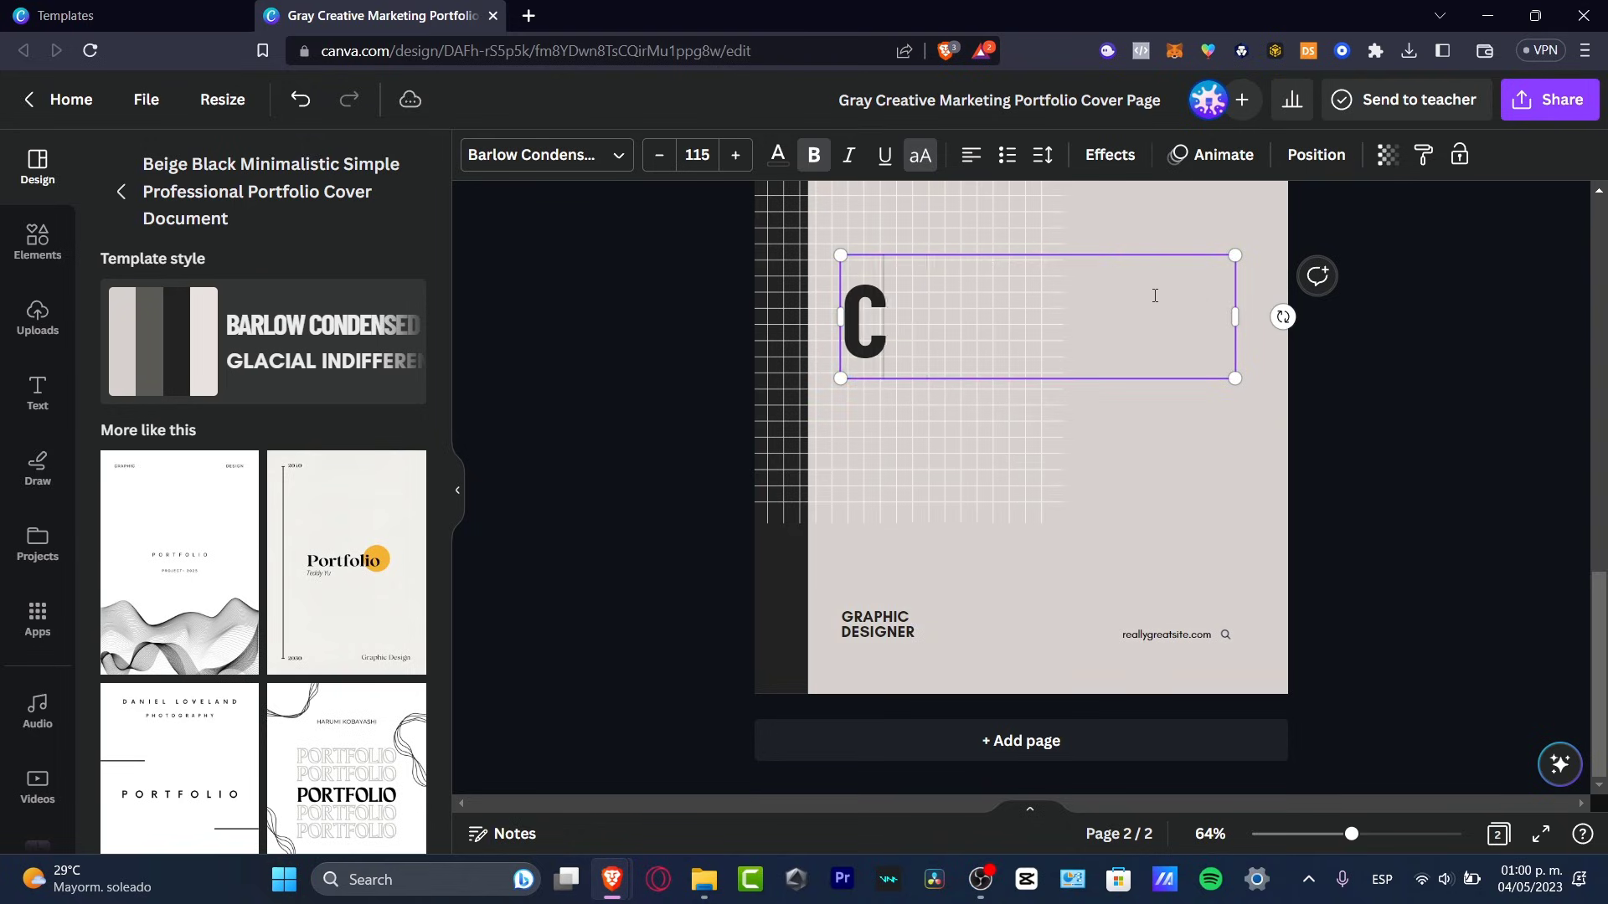
key("BackSpace")
key("BackSpace")
type("MEDIA POSTS")
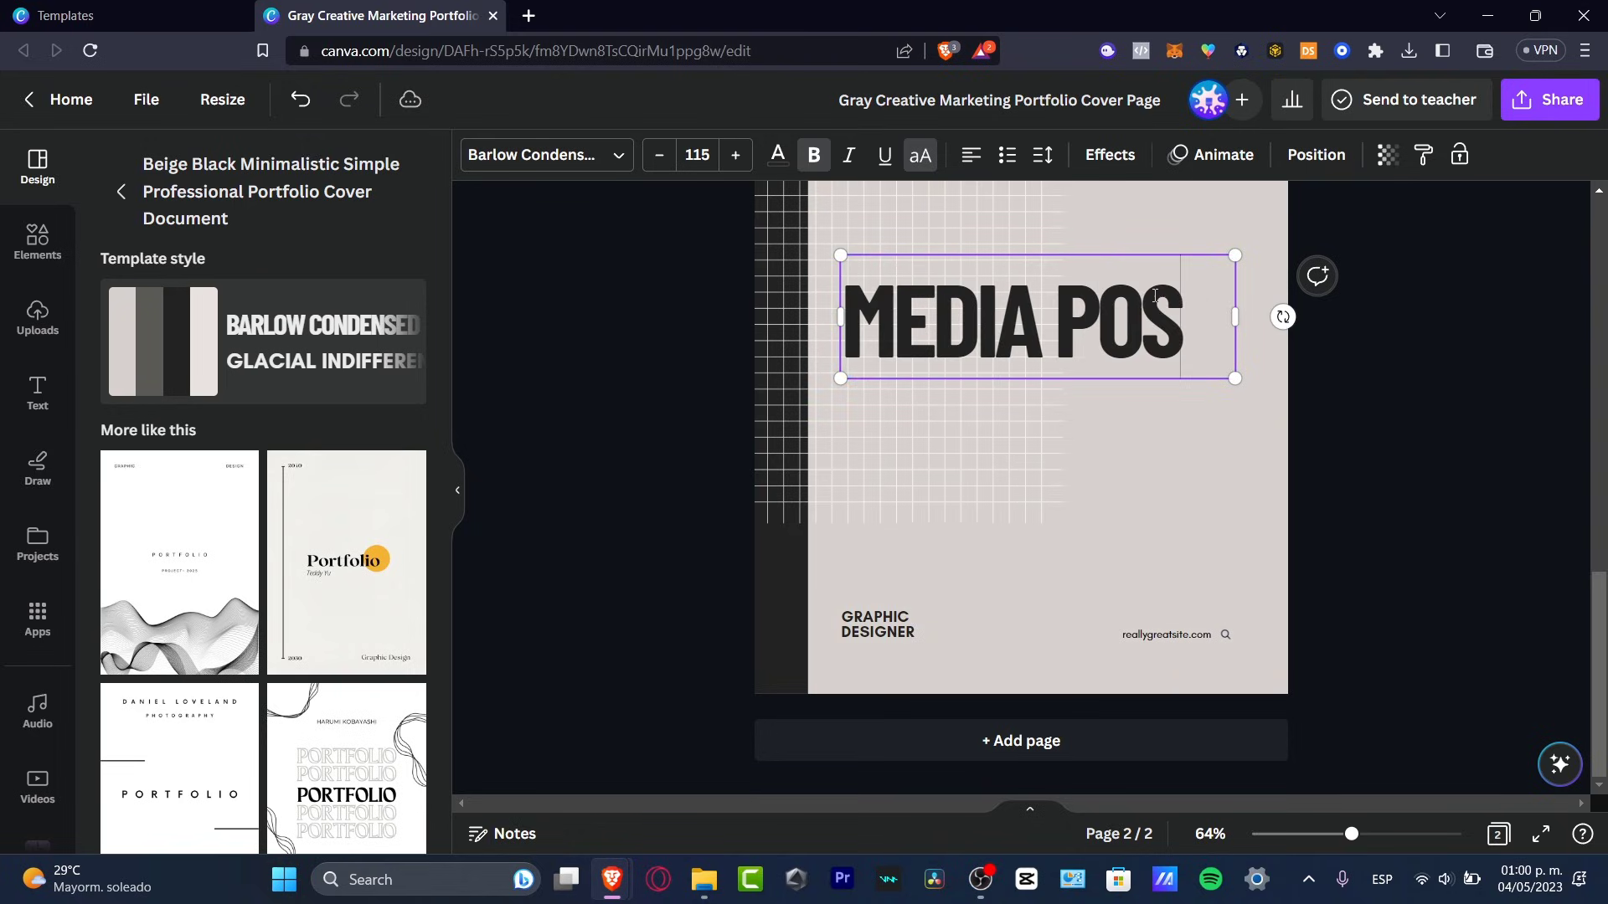
left_click(1458, 424)
scroll(1462, 426, "up", 3)
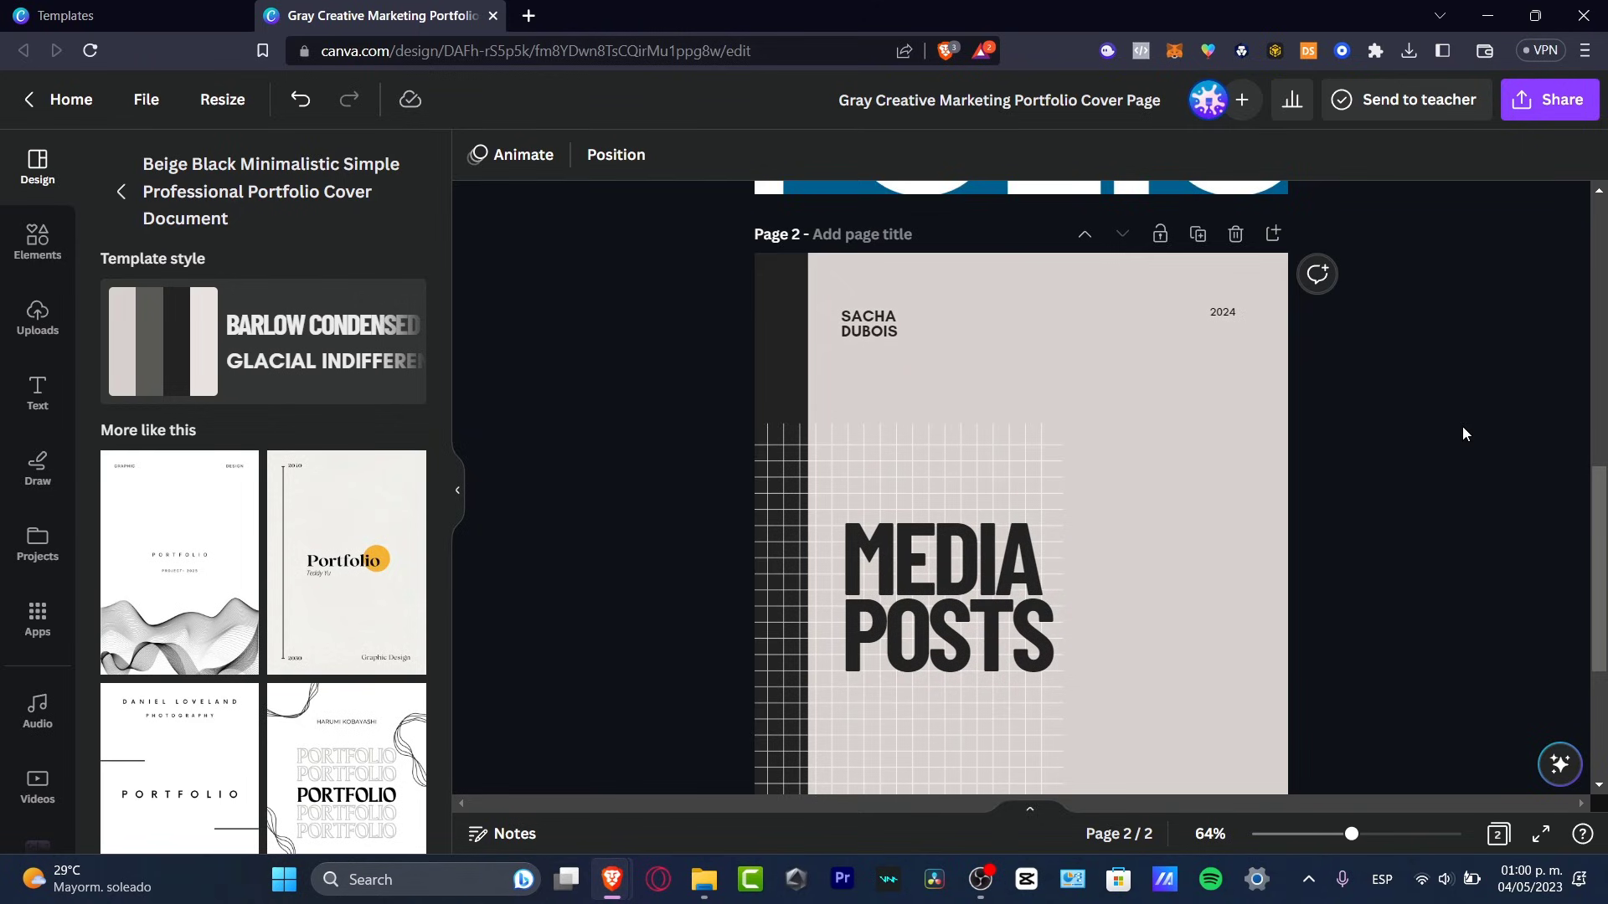
Step: Change the page 2 background to the same document blue used on the portfolio cover
left_click(1201, 444)
left_click(477, 155)
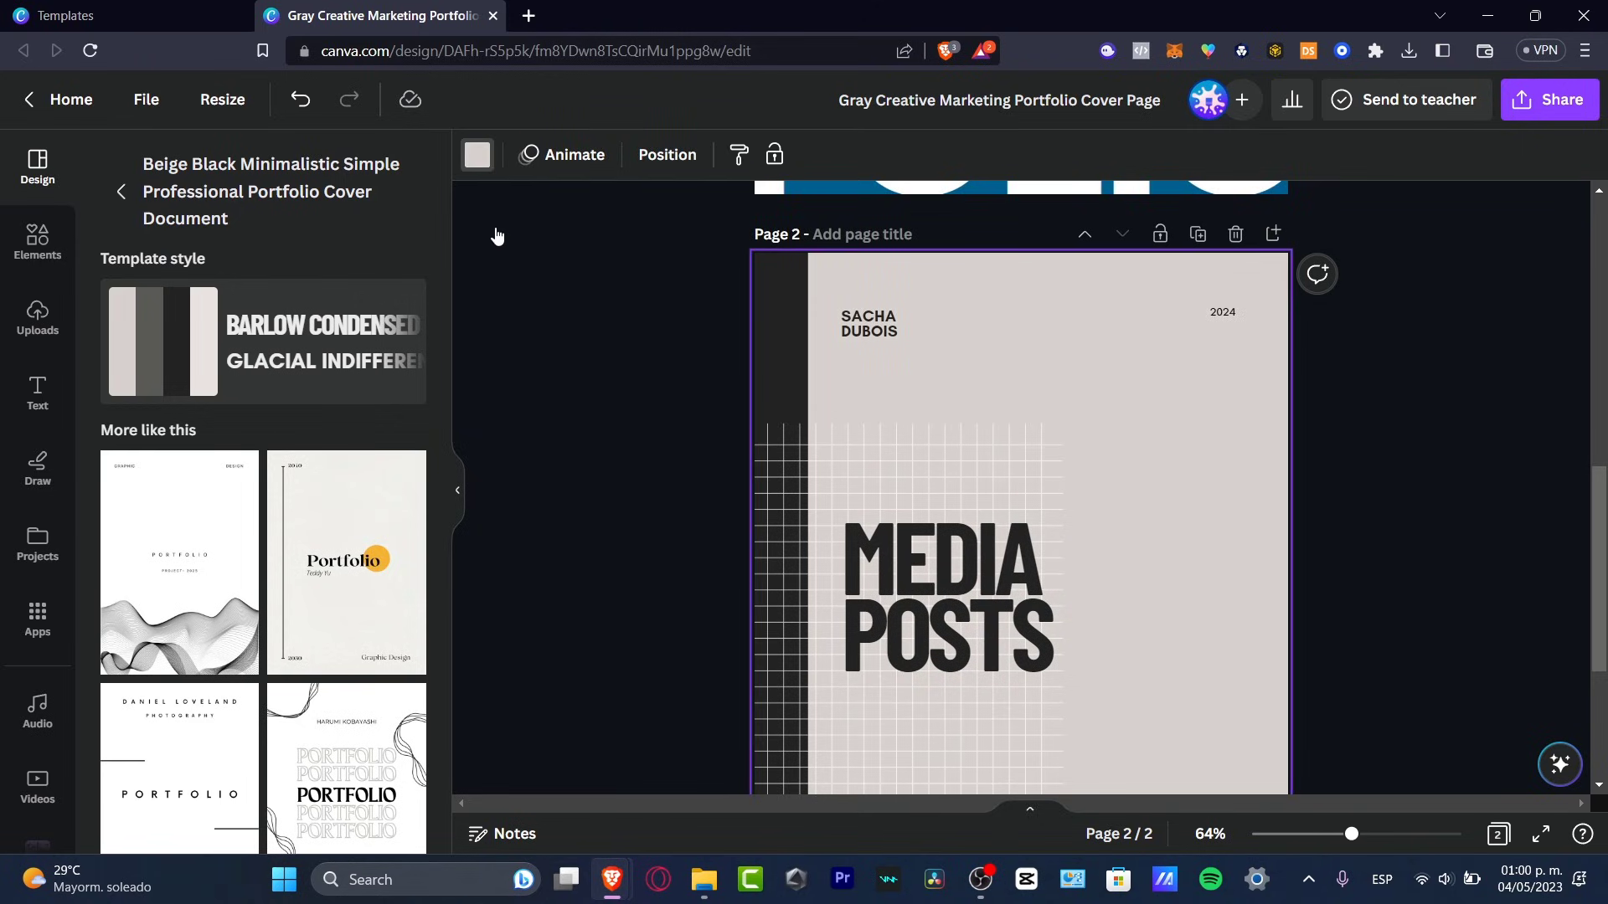
left_click(233, 285)
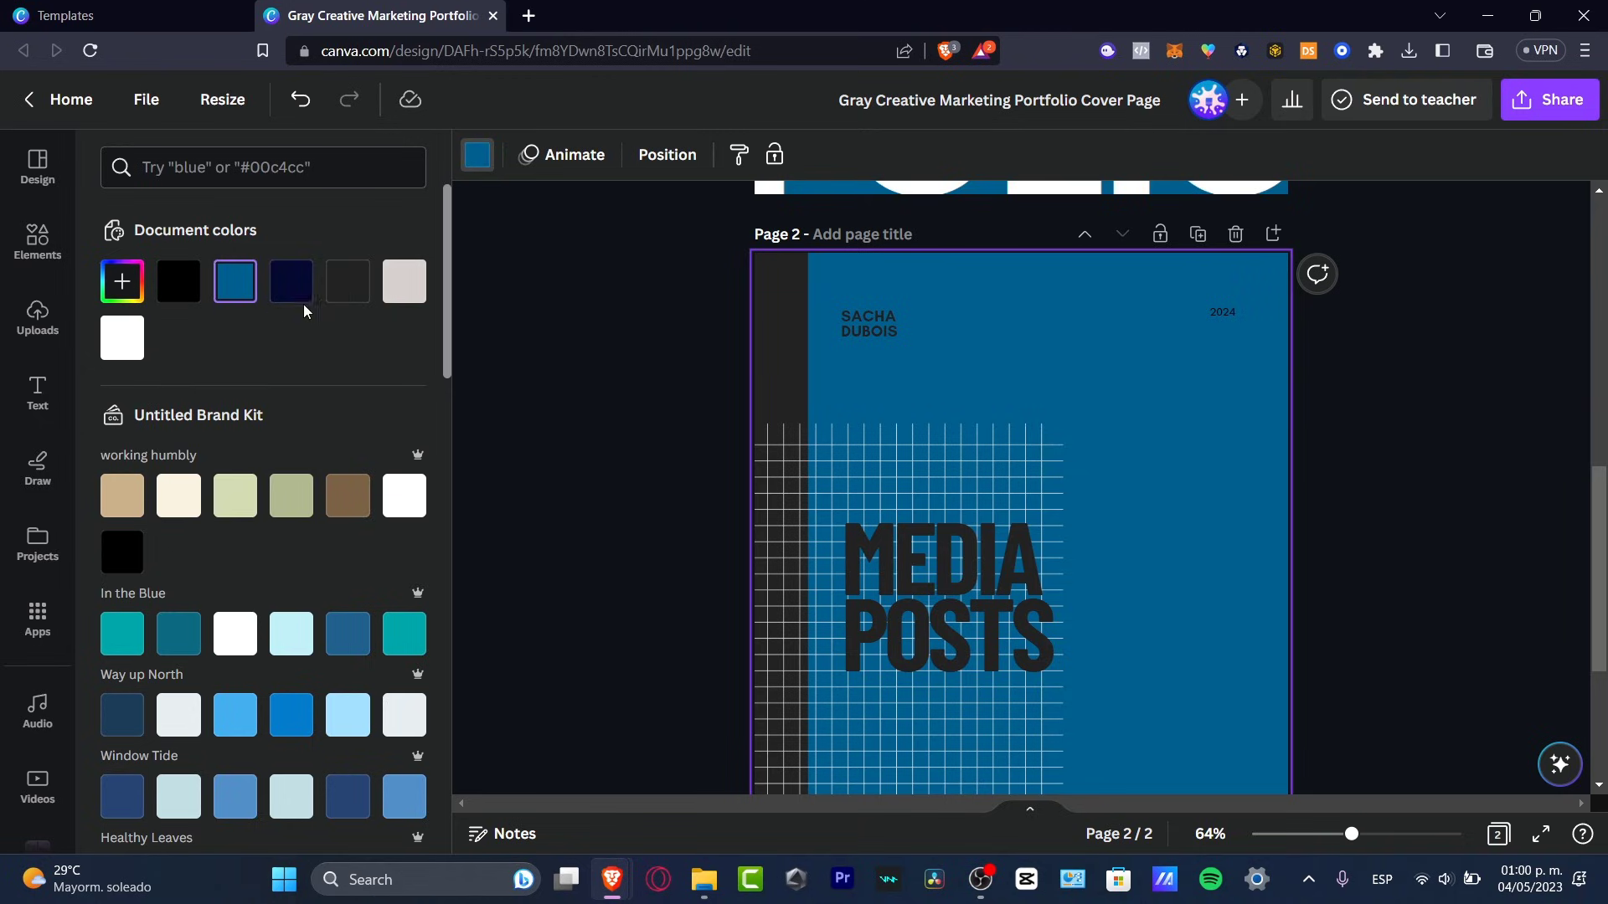
scroll(1423, 607, "up", 3)
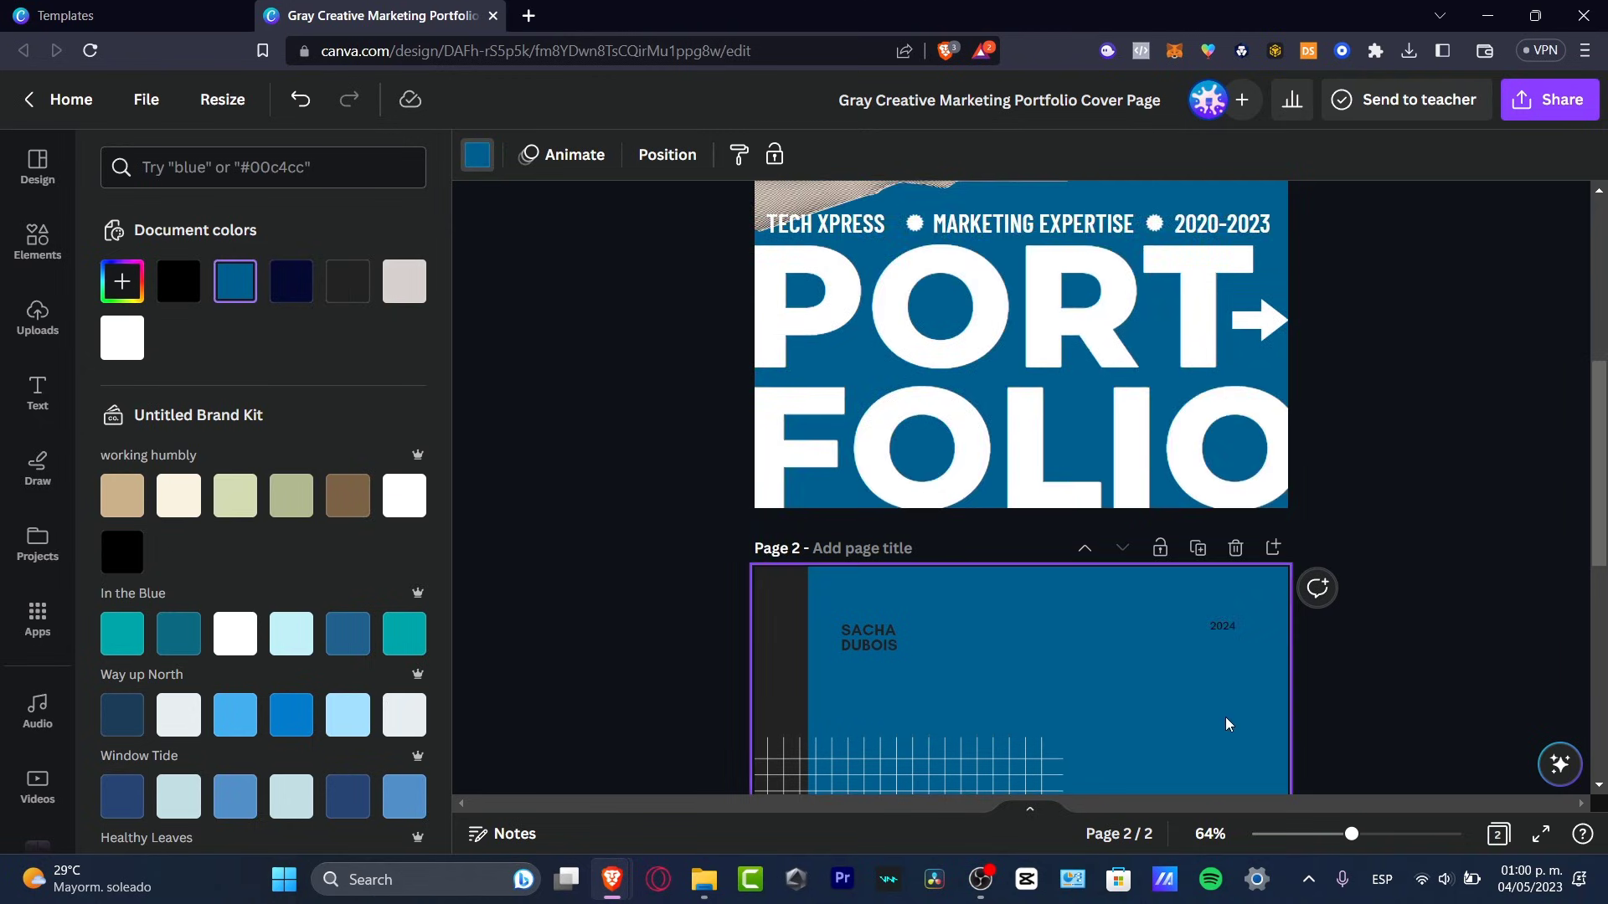
scroll(1227, 670, "down", 3)
Step: Recolor the dark vertical strip along the edge of page 2 white
left_click(775, 332)
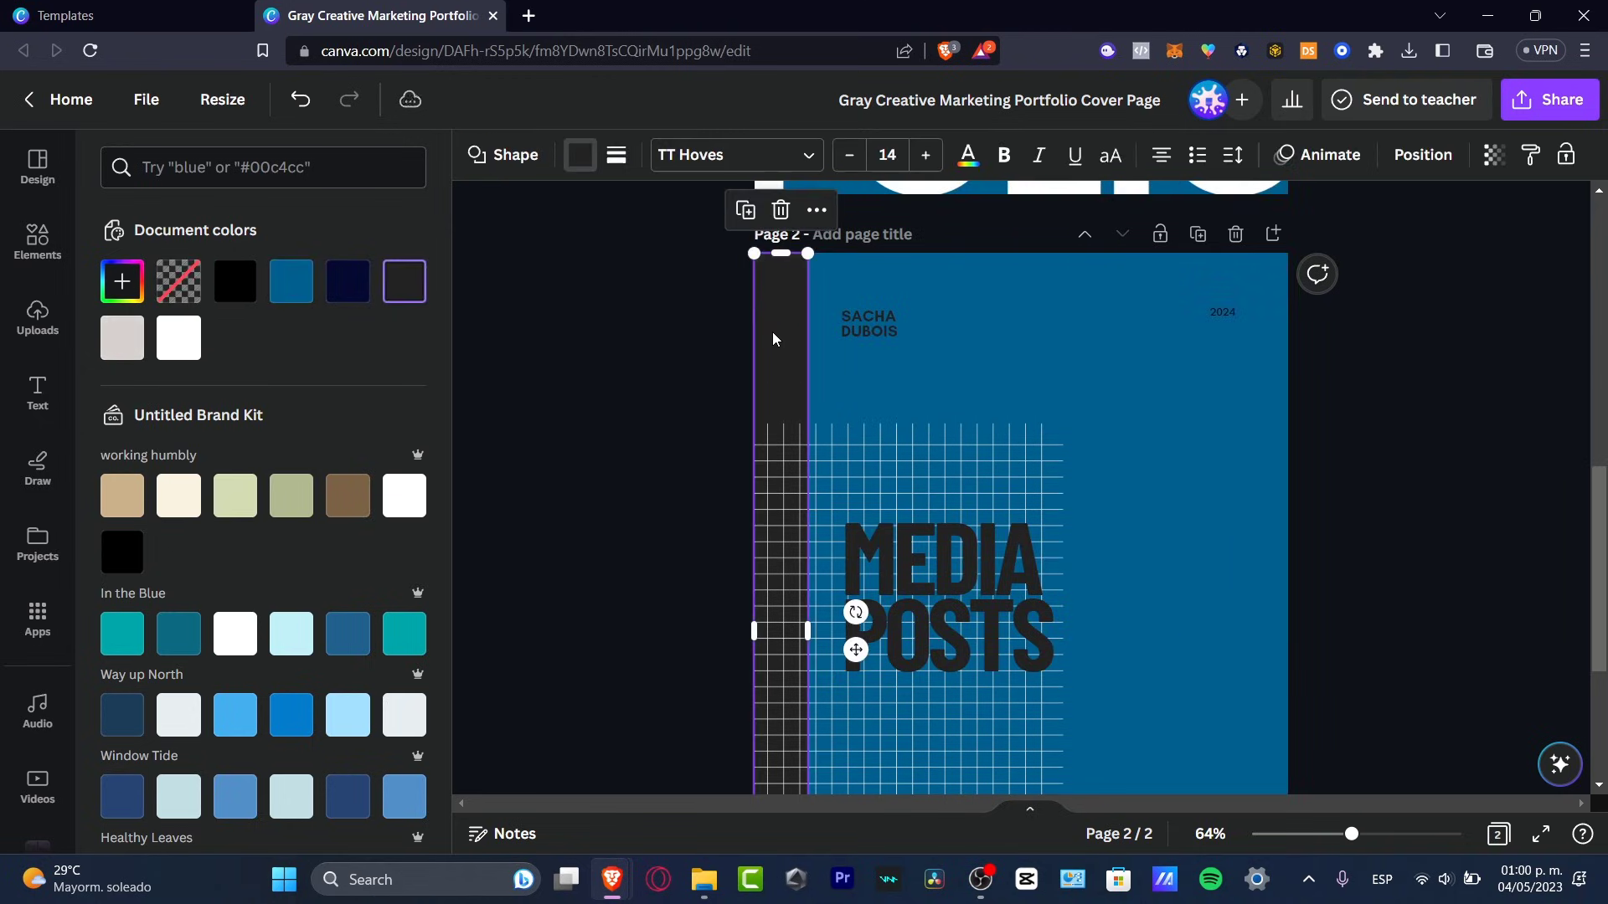
left_click(178, 337)
scroll(912, 365, "up", 3)
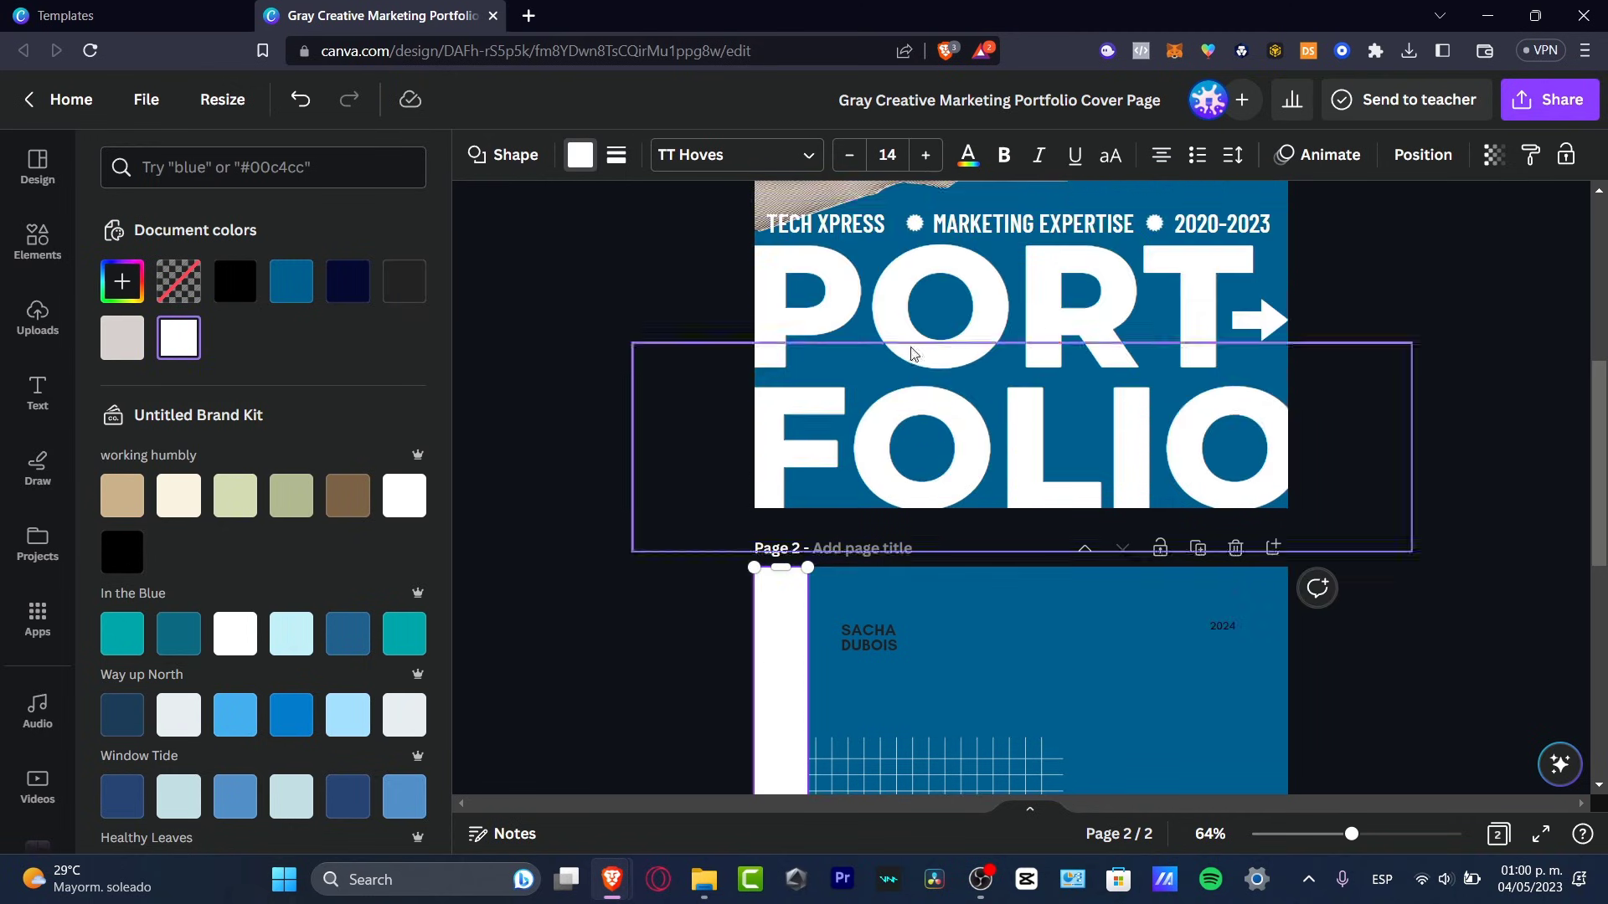
scroll(921, 586, "down", 3)
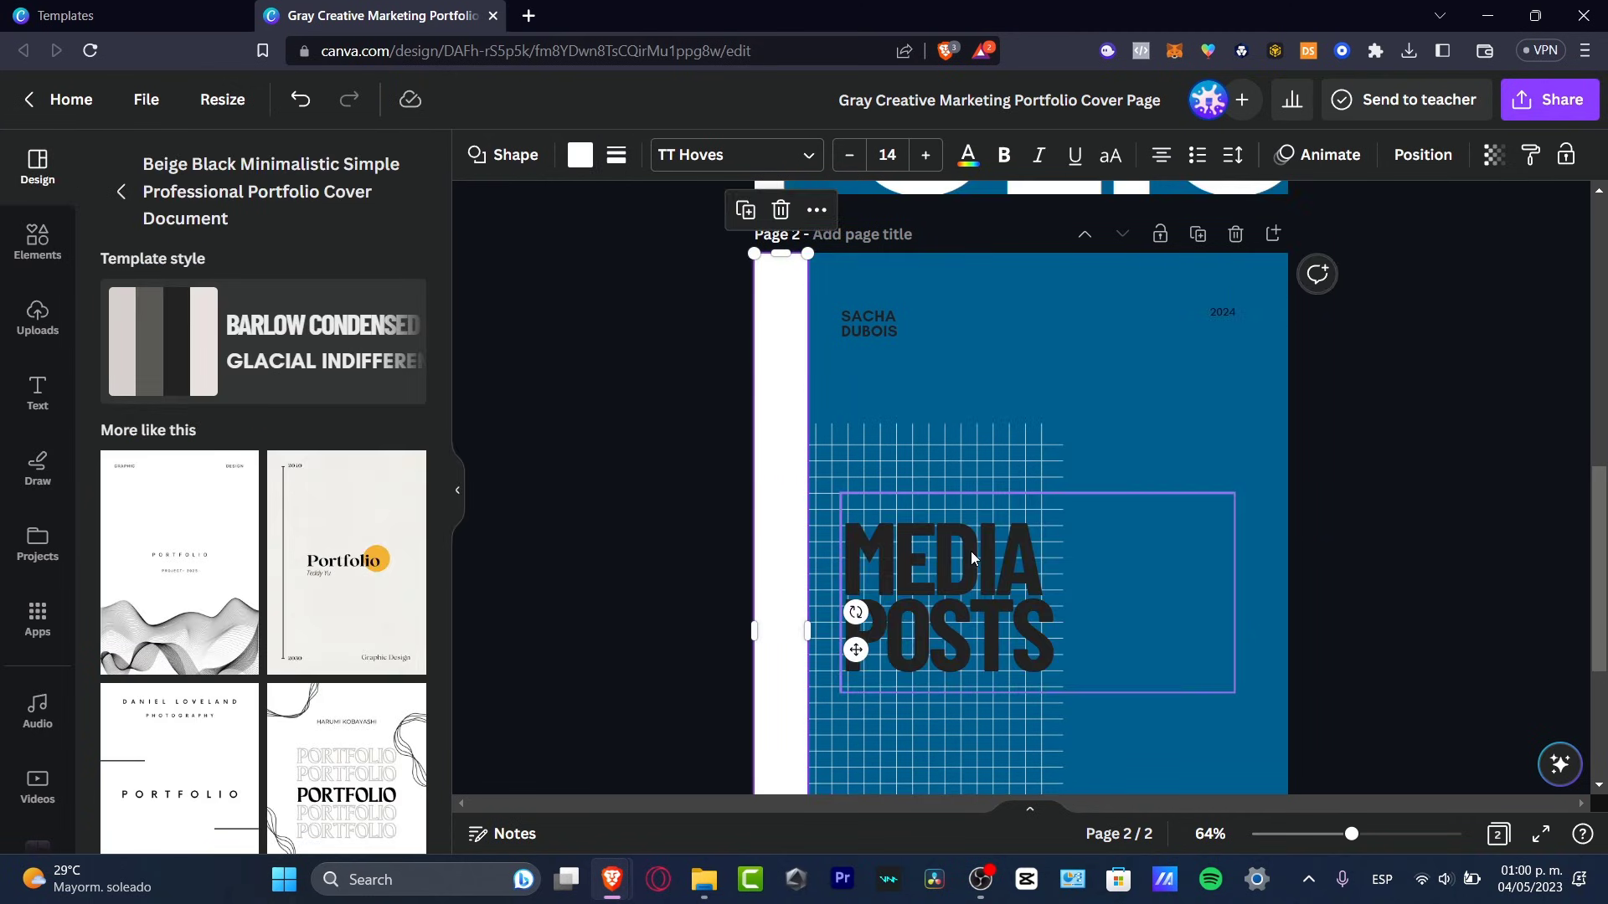
Step: Set the text color of the "MEDIA POSTS" title to white
left_click(946, 570)
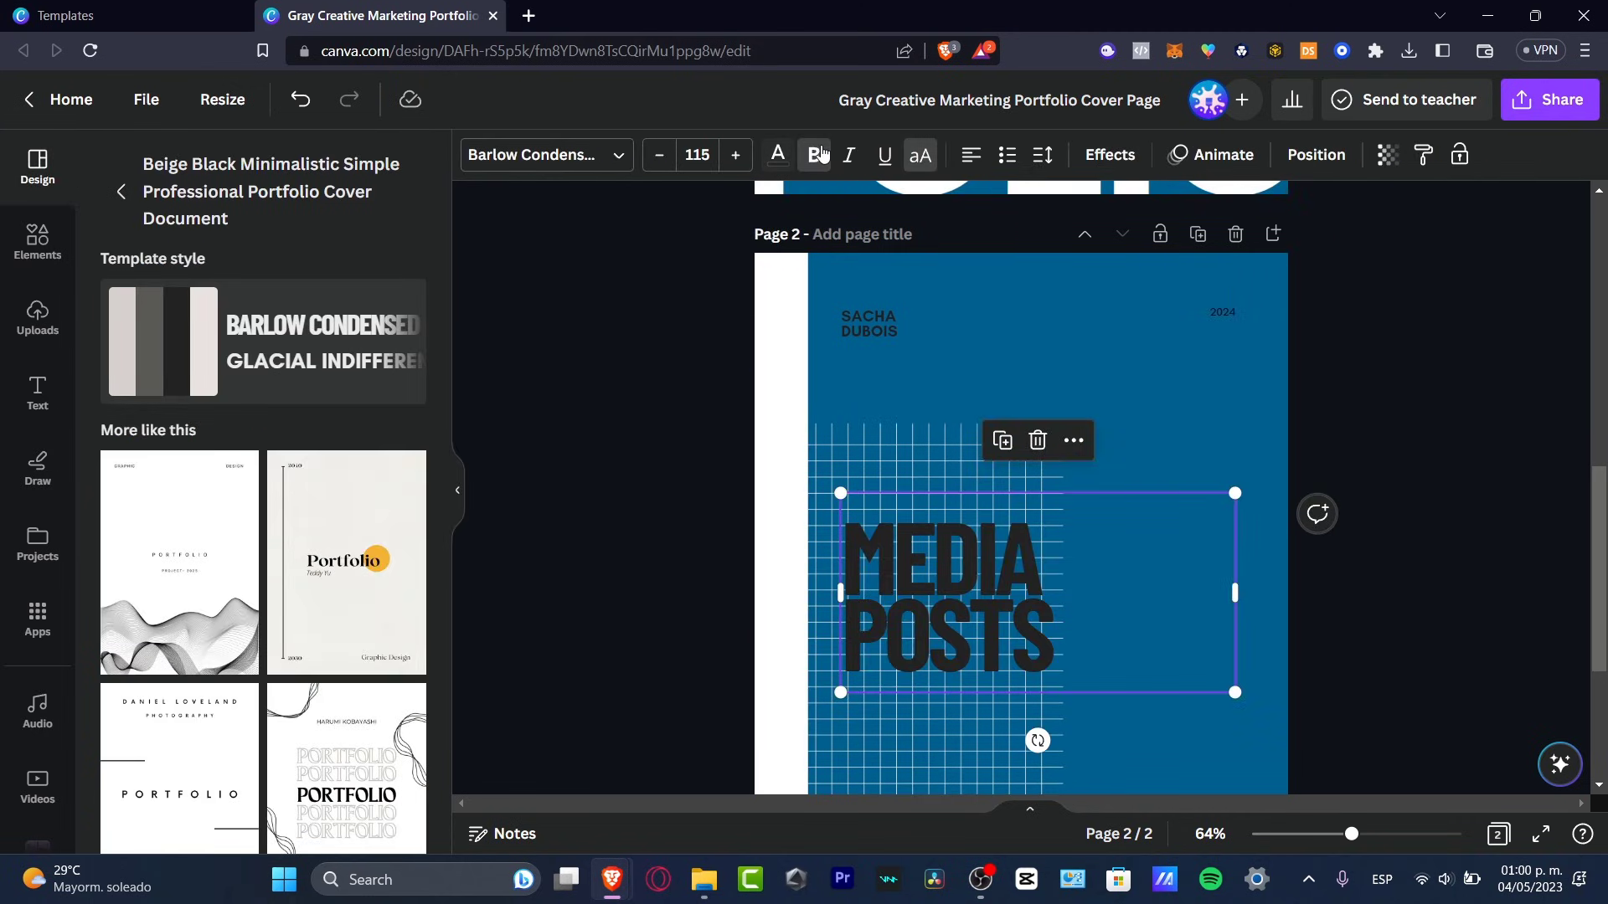
left_click(778, 155)
left_click(404, 279)
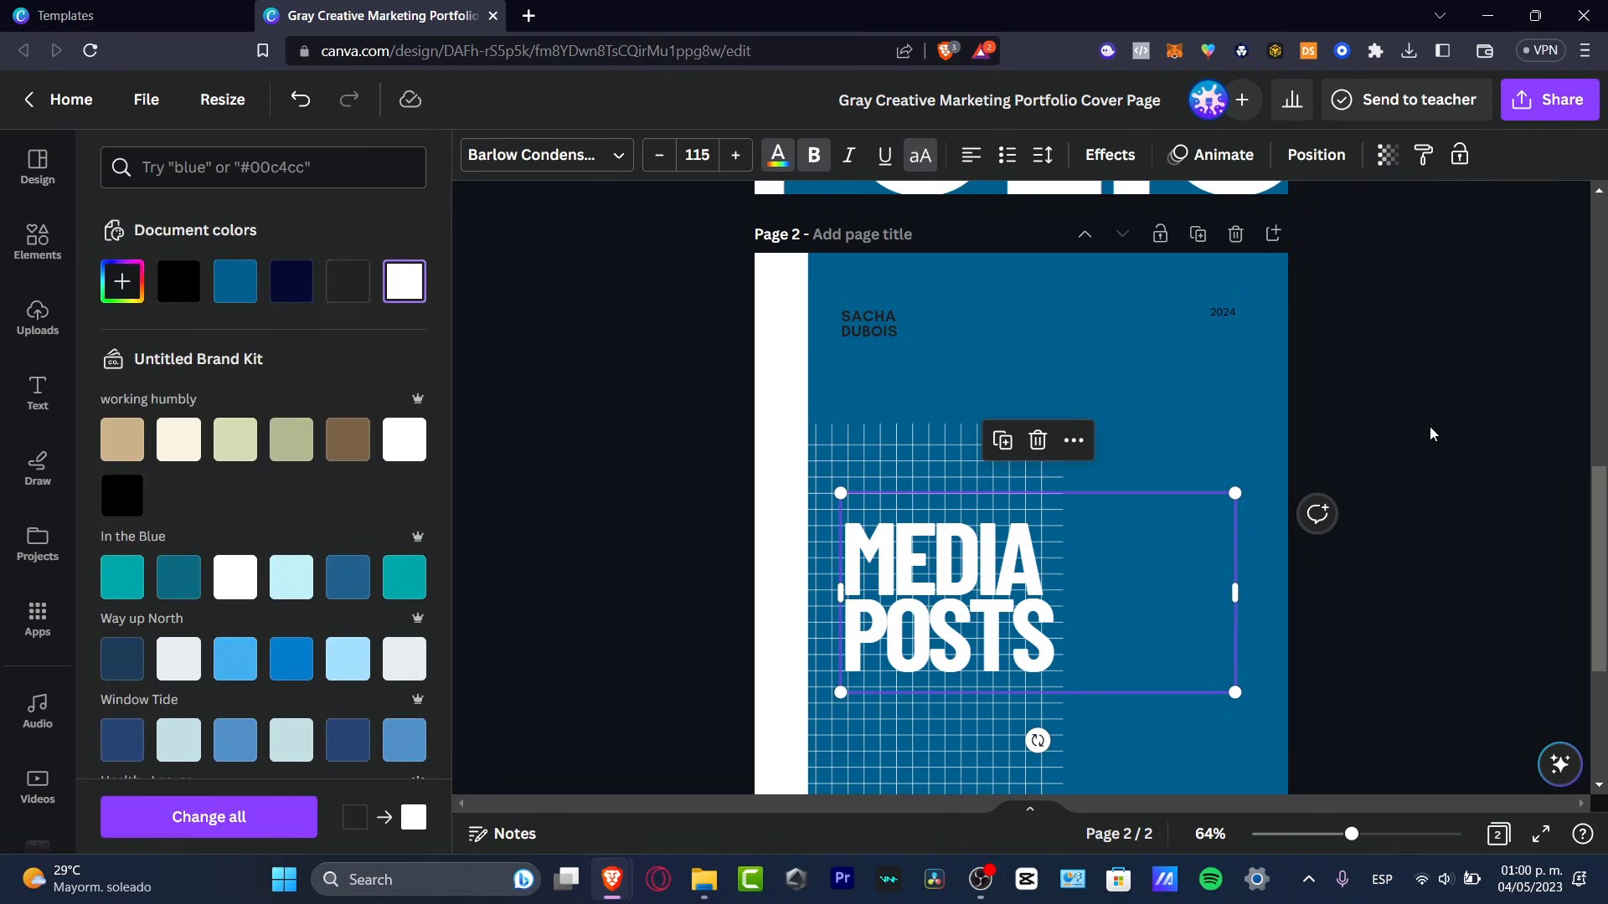
Step: Select the year and the designer's name above the title on page 2 together and color both texts white
left_click(1233, 317)
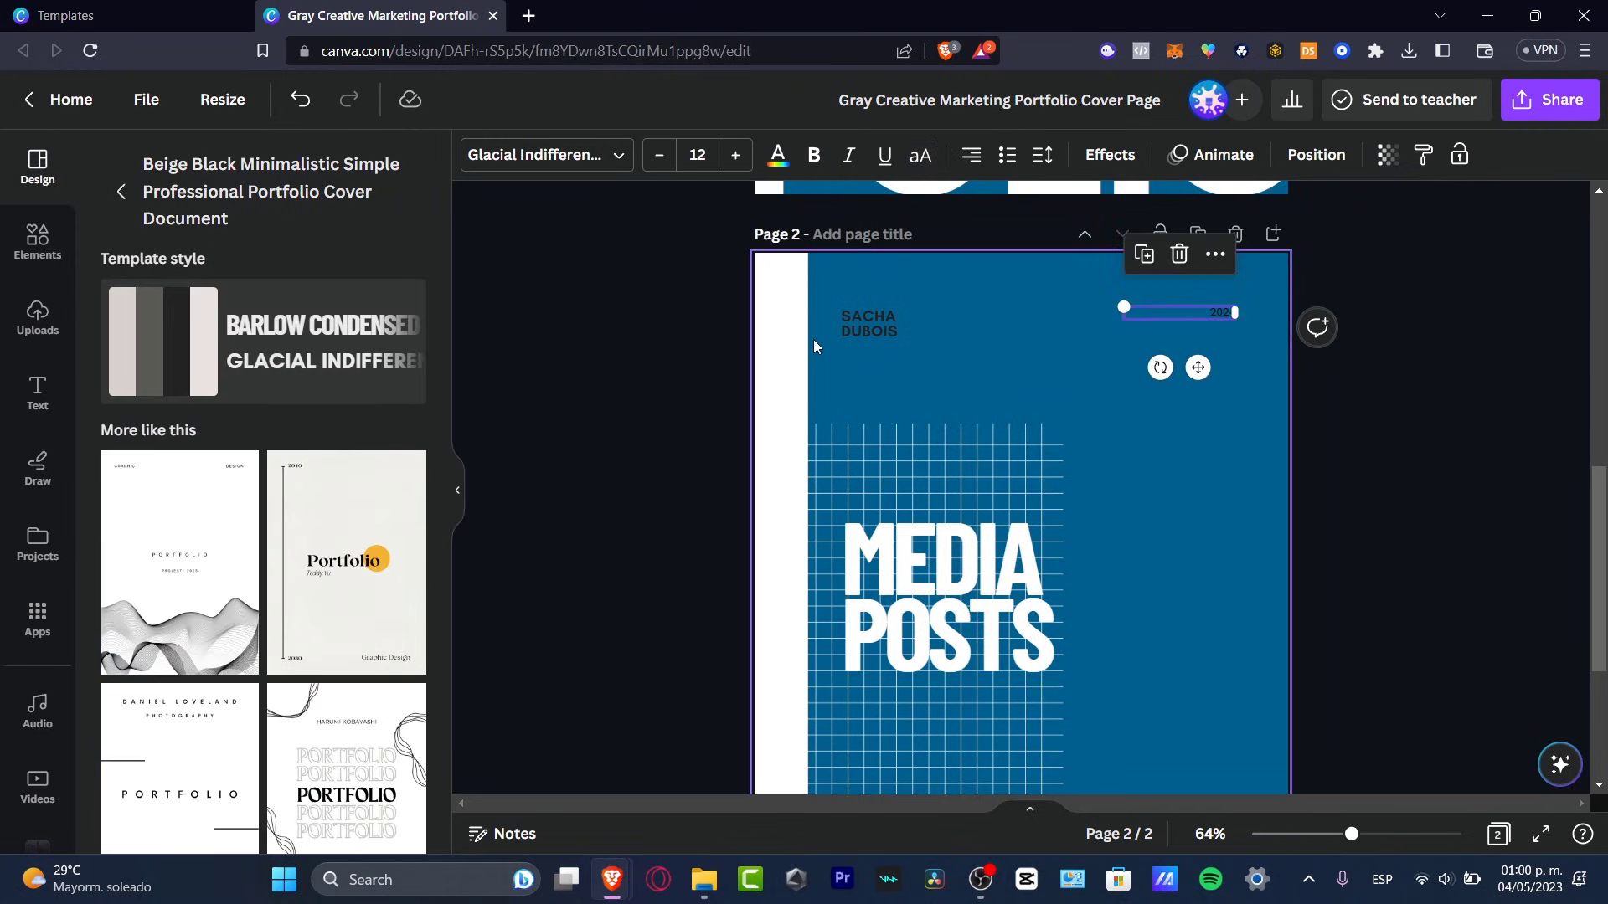
left_click(886, 316, "shift")
left_click(784, 163)
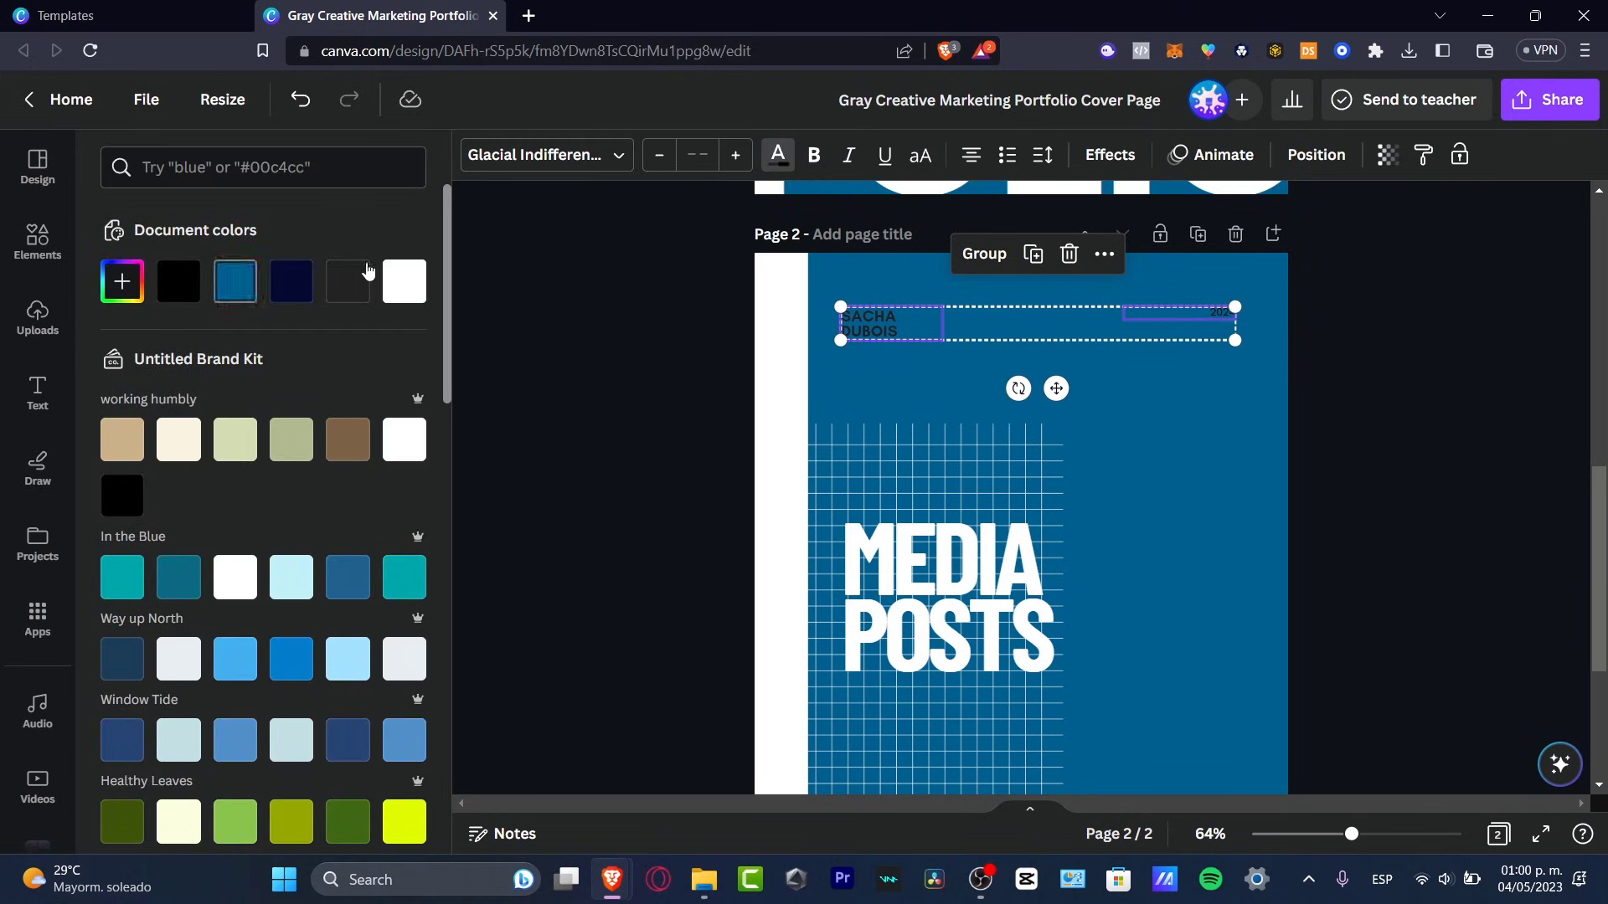
left_click(405, 282)
Step: Add a third page and apply the Blue Modern Minimalist Graphic Designer Portfolio Cover template to it
scroll(1421, 500, "down", 4)
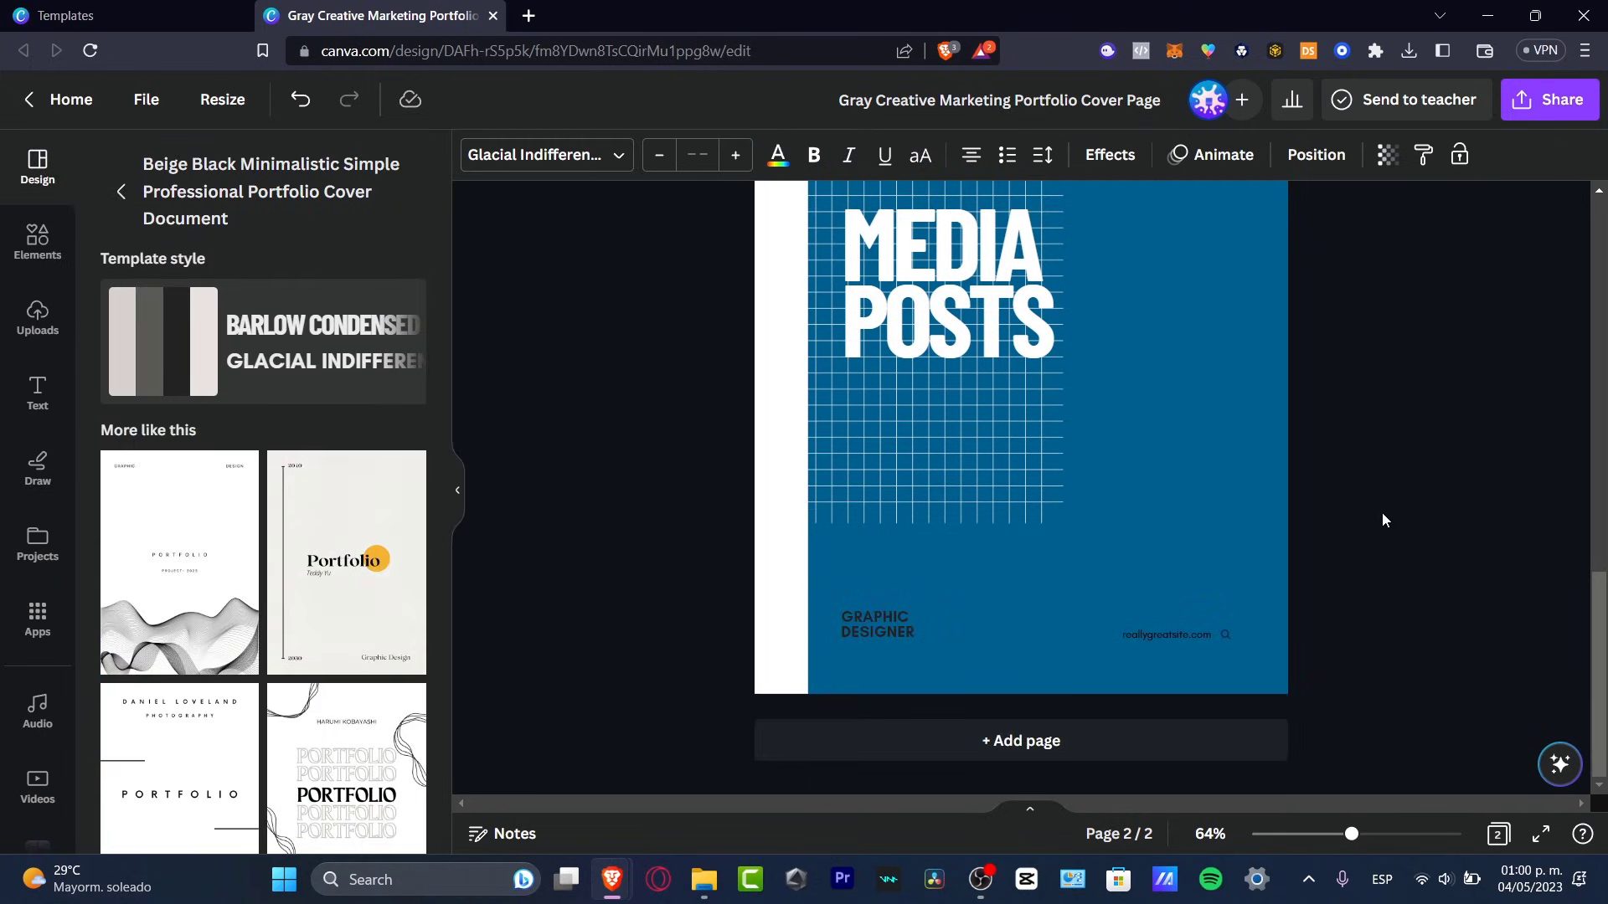
left_click(1162, 737)
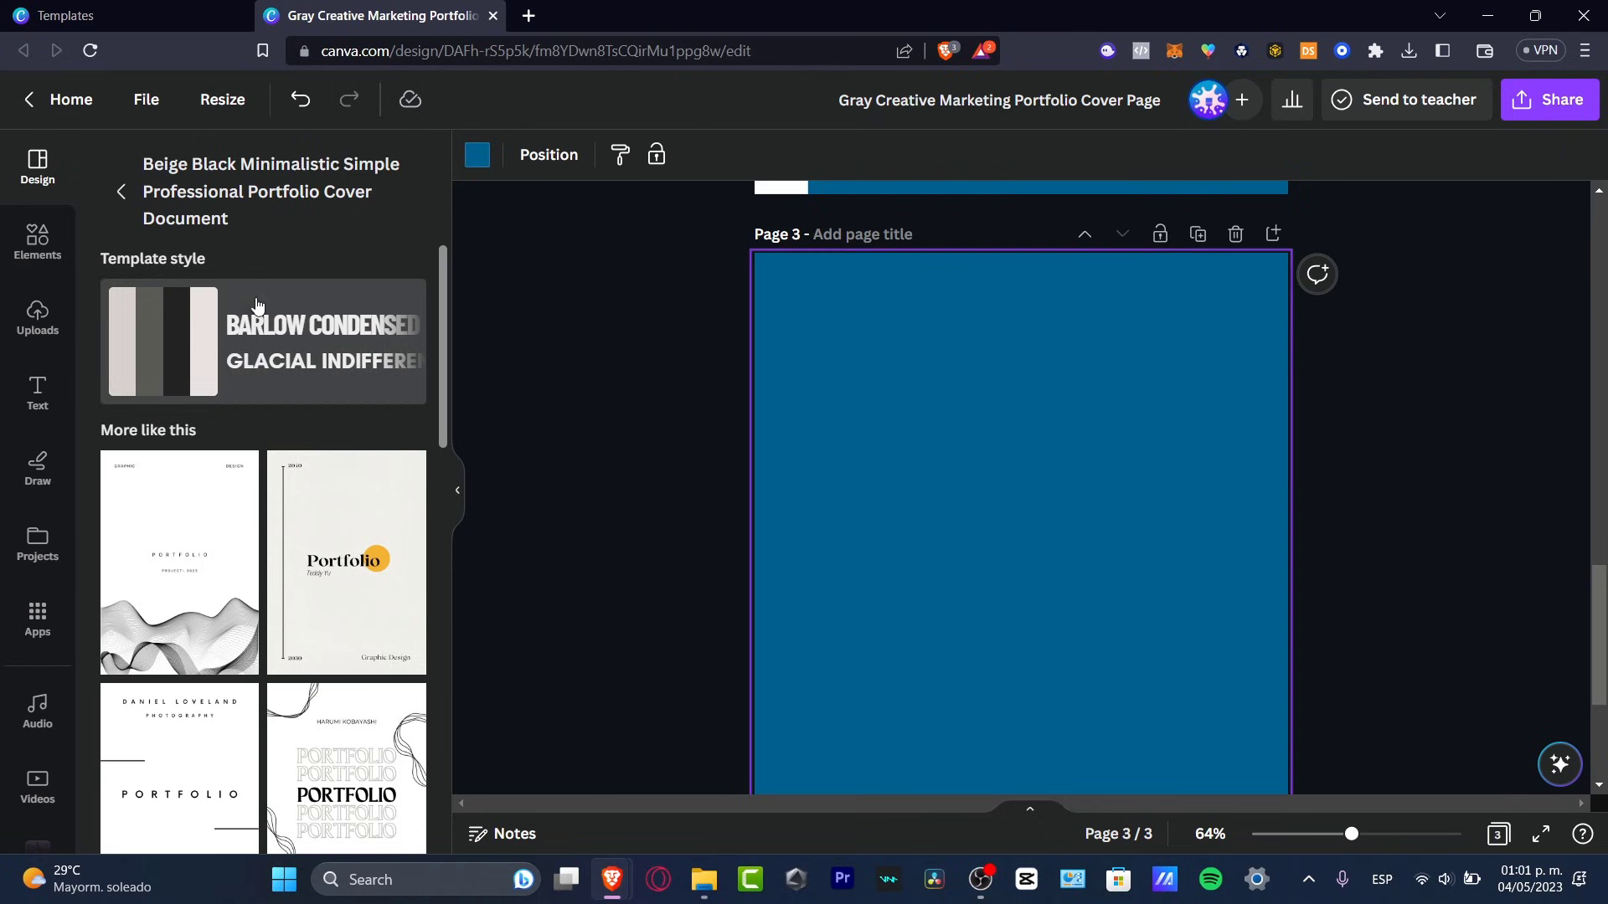
scroll(368, 436, "down", 7)
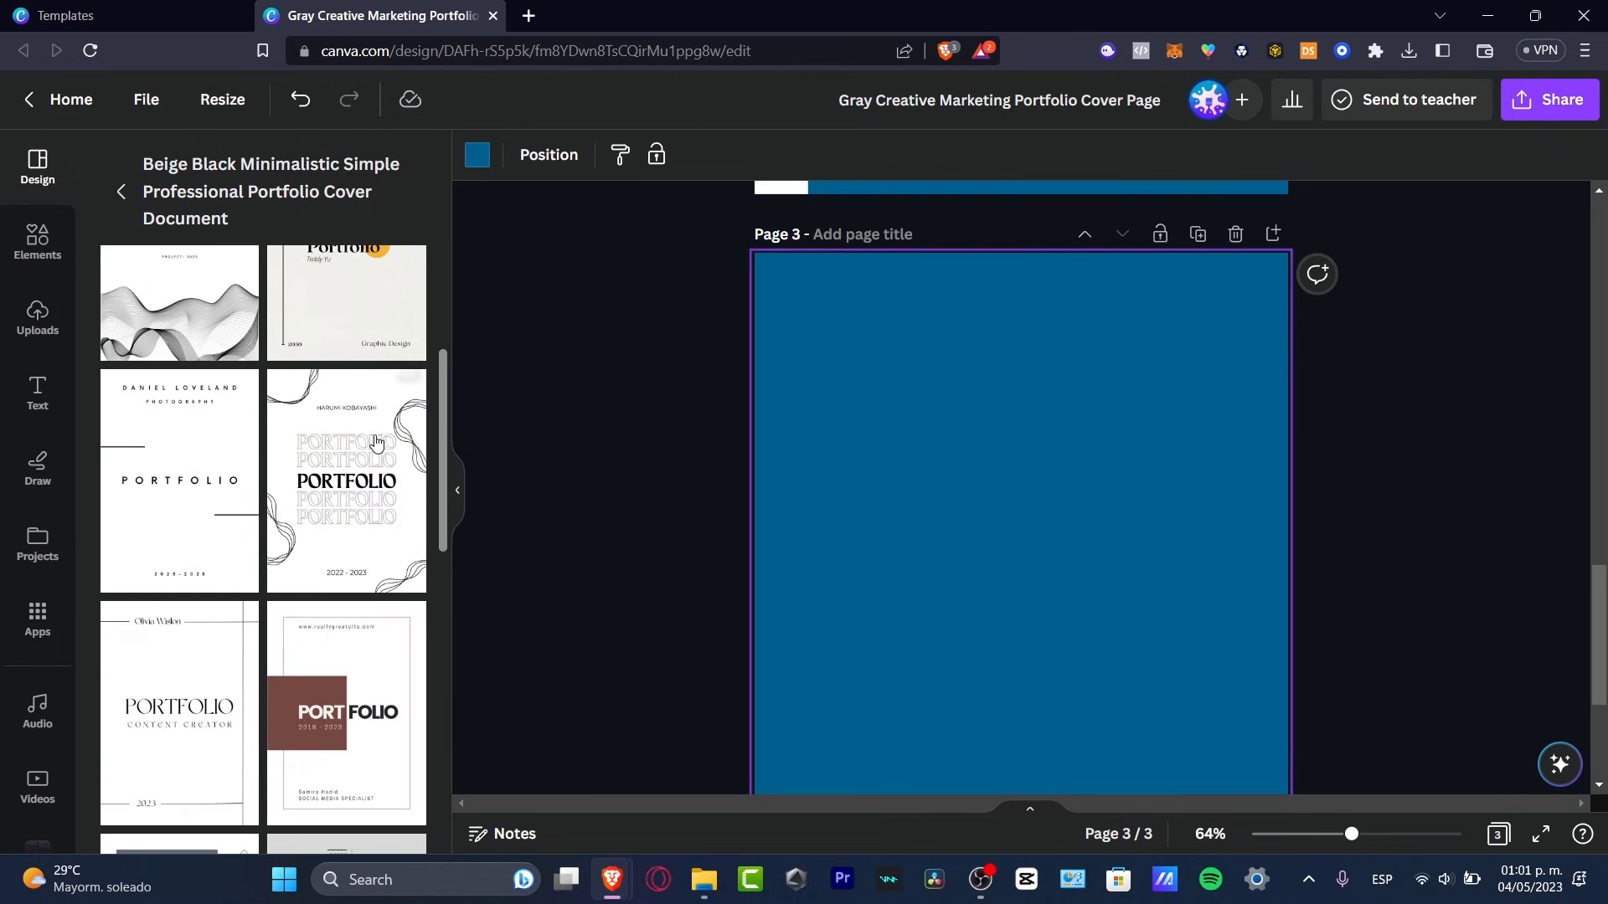
scroll(375, 446, "down", 3)
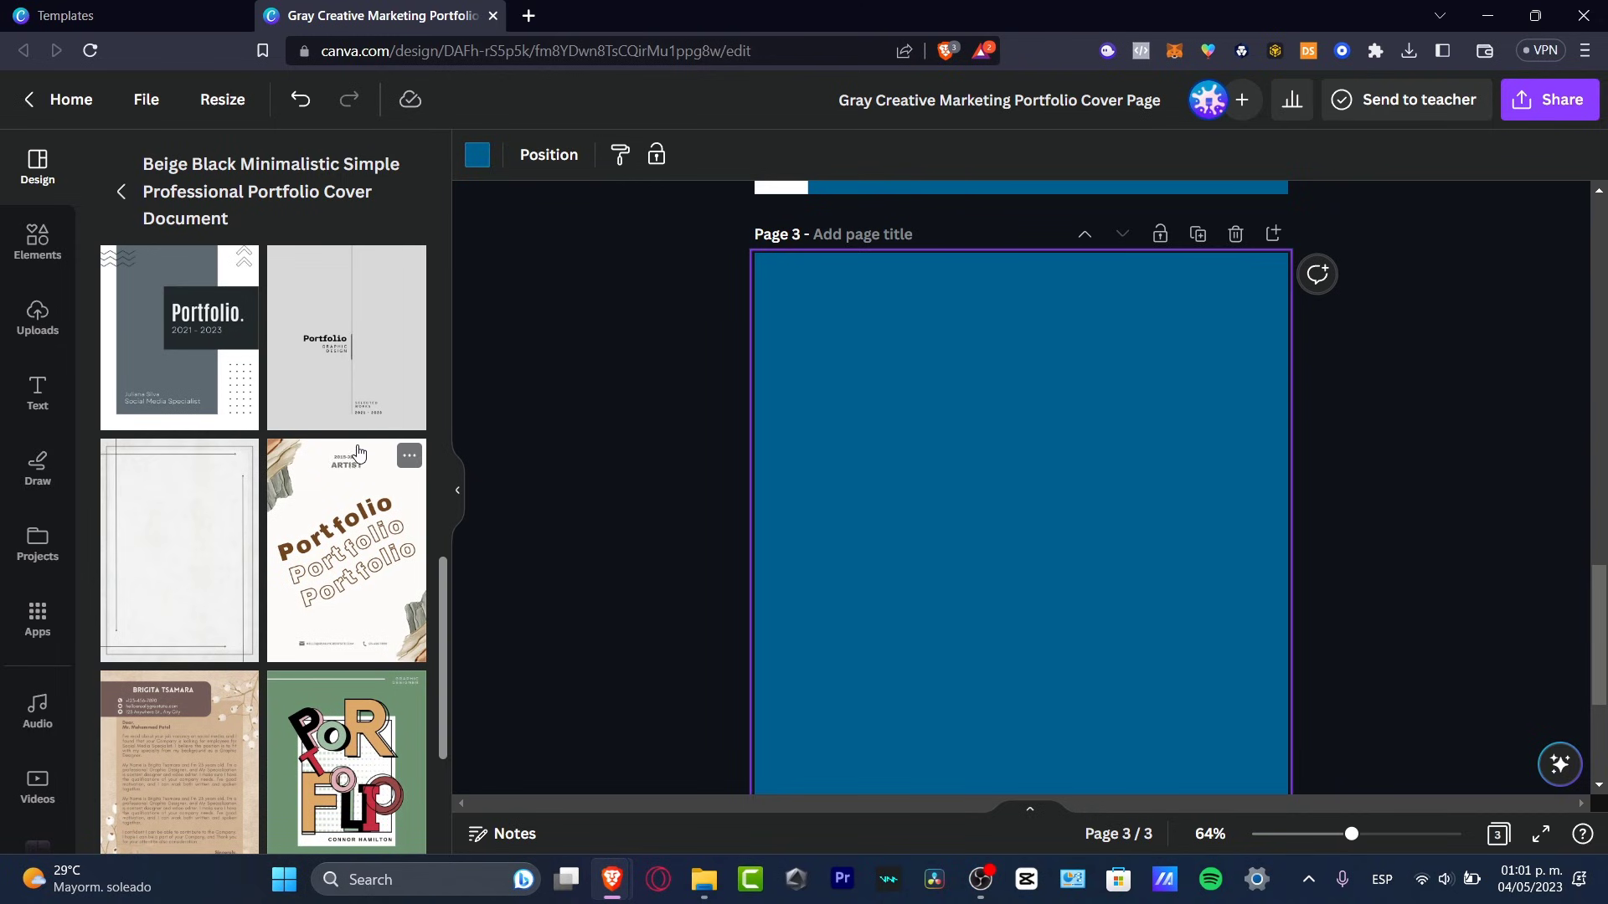
scroll(327, 467, "down", 3)
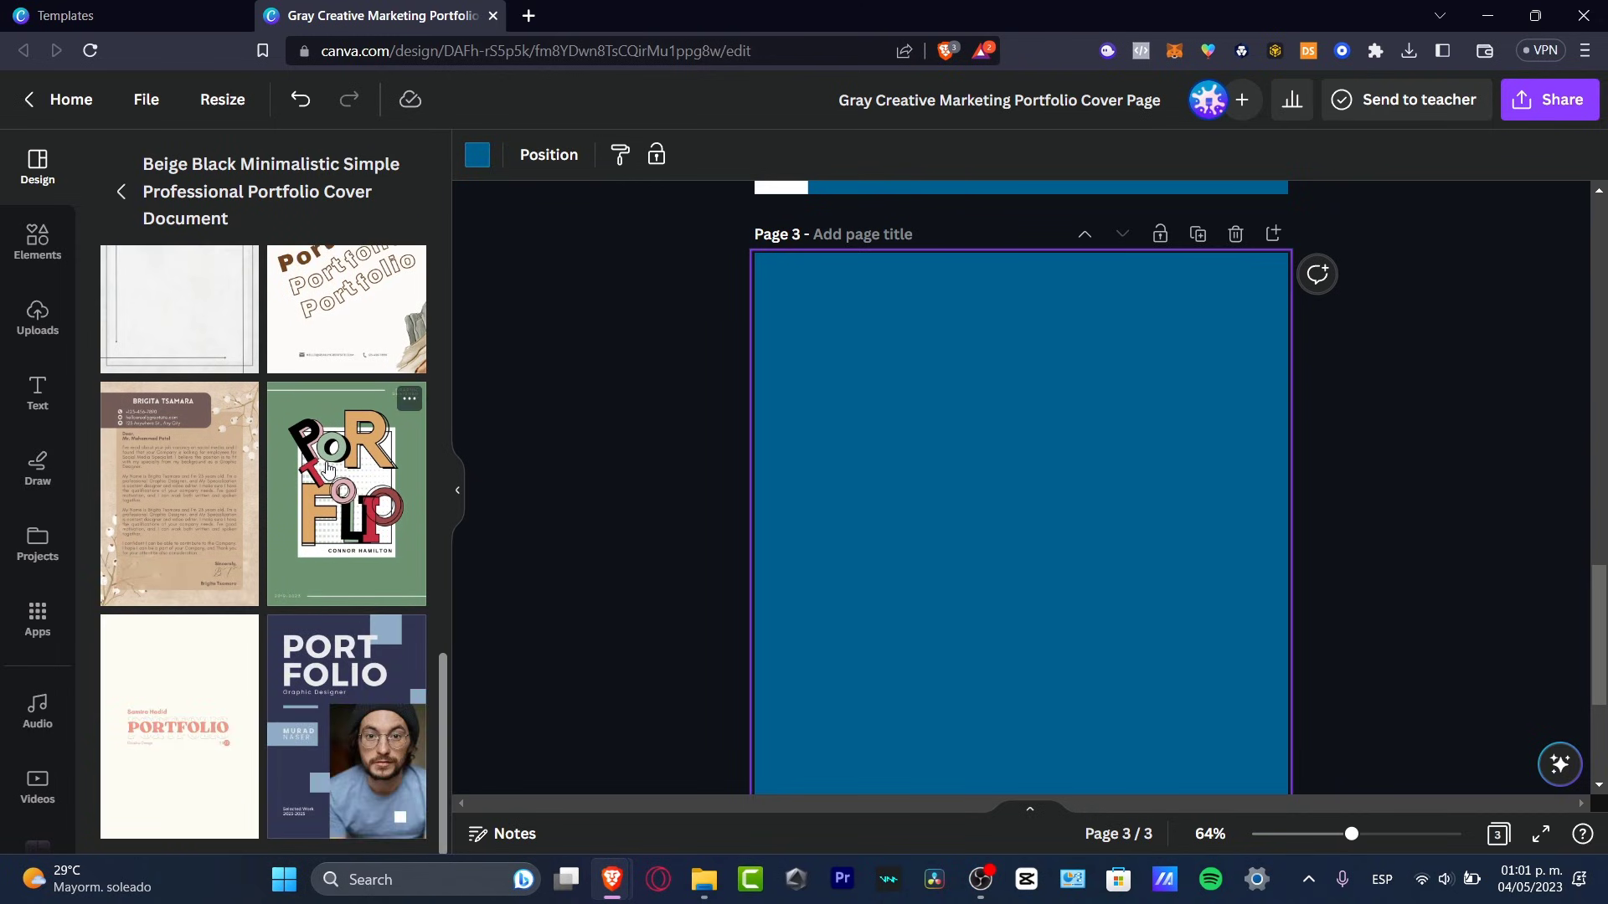
left_click(351, 675)
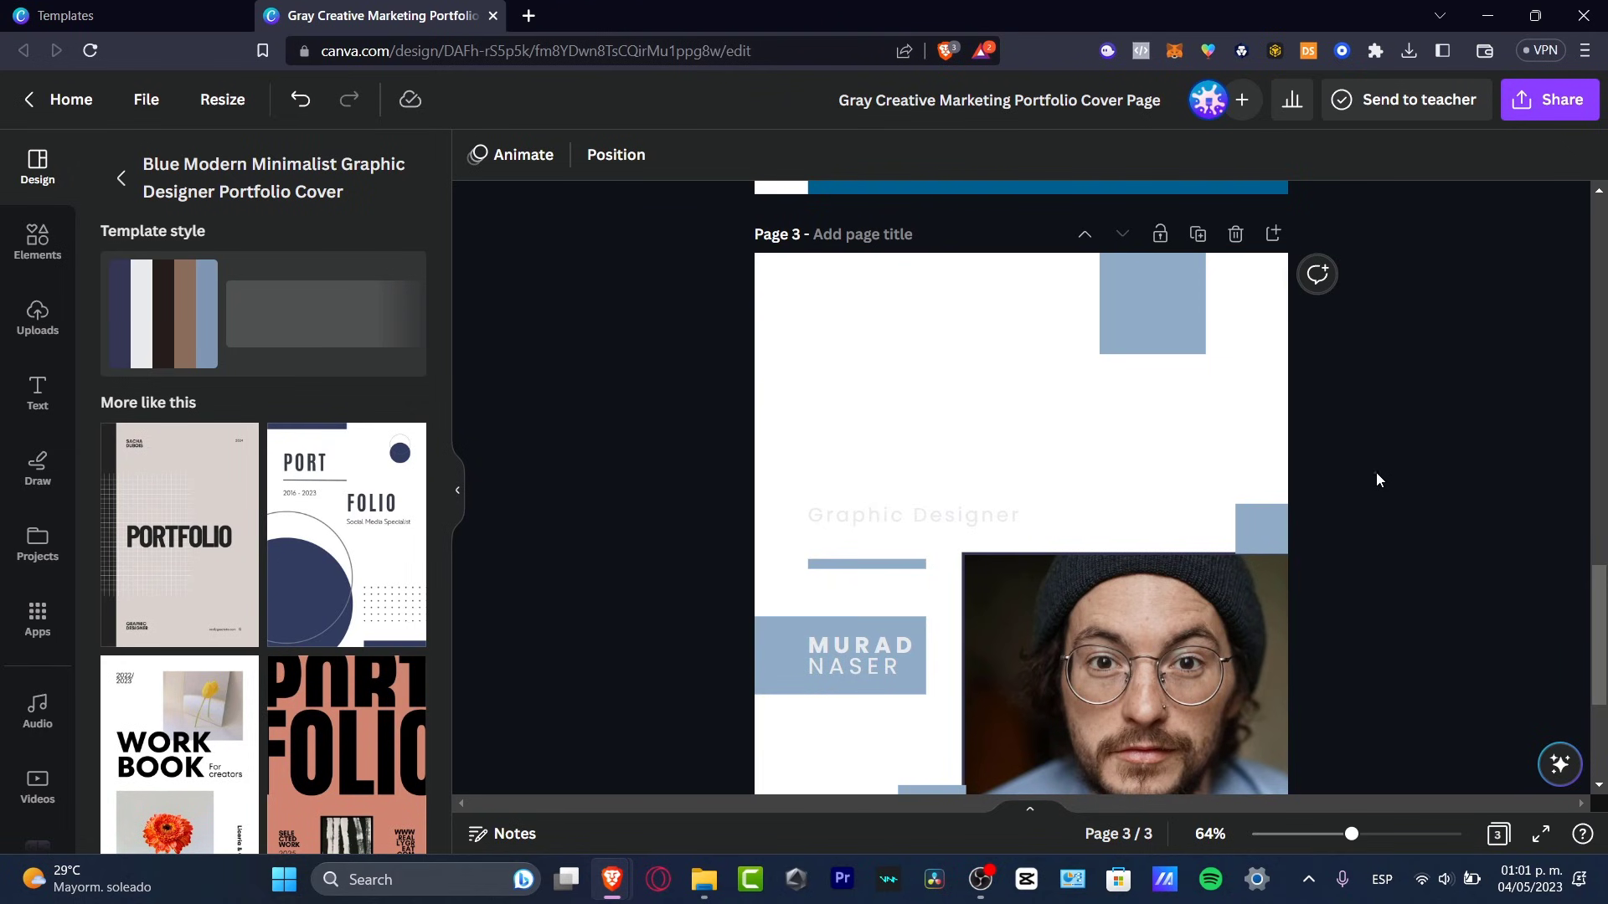
scroll(1382, 494, "down", 3)
scroll(1389, 510, "down", 2)
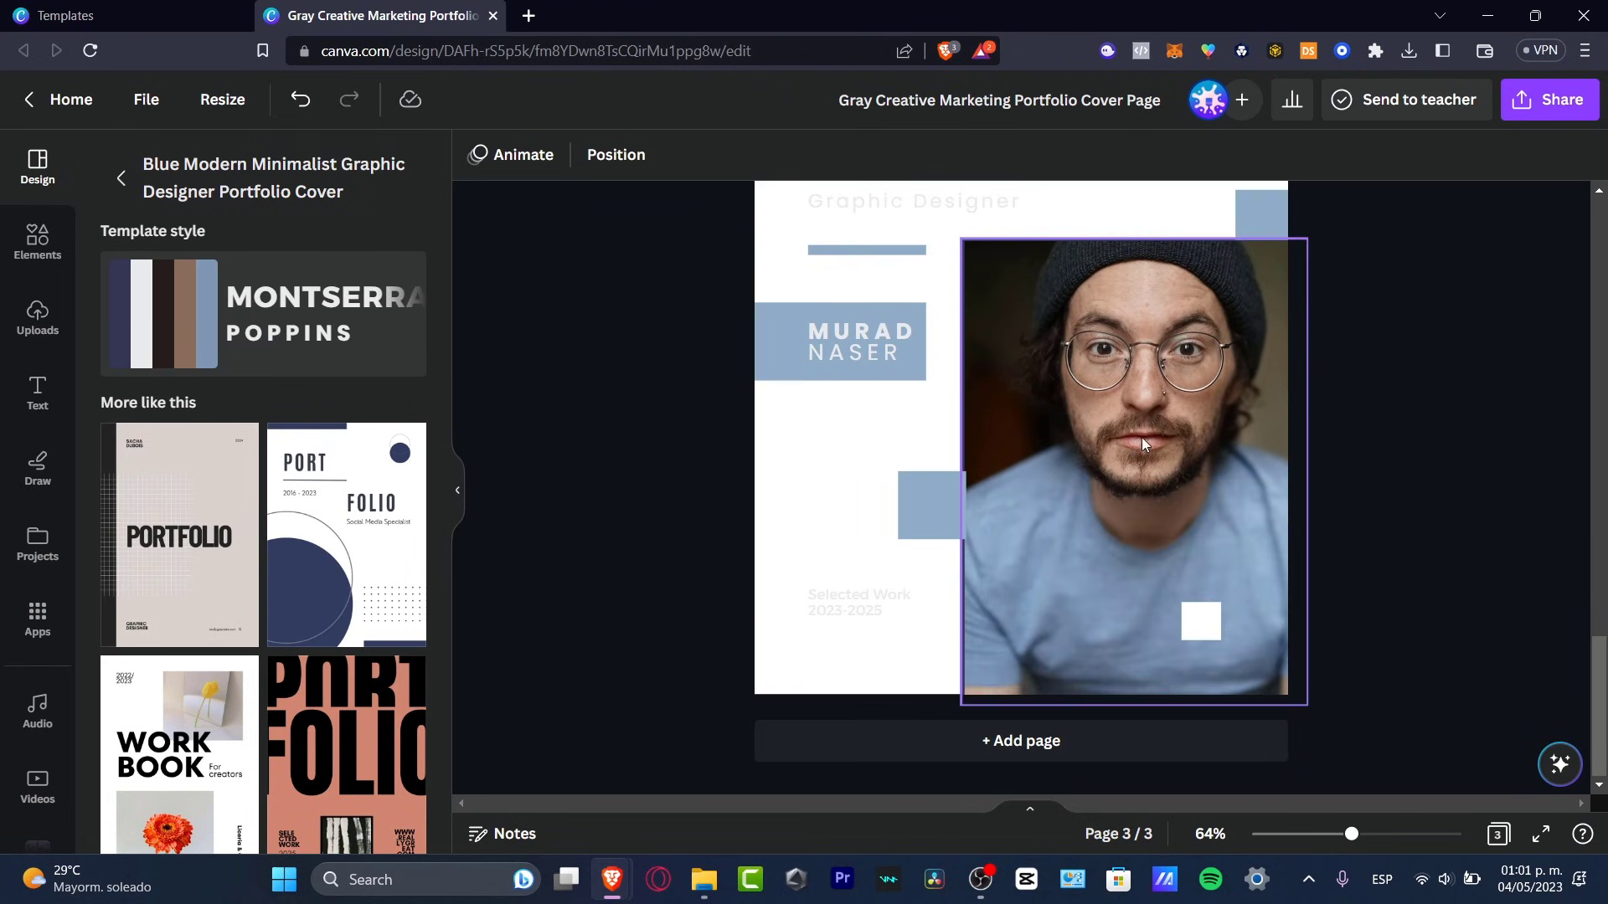
Step: Open the elements library and add a blank fourth page at the end of the portfolio
left_click(41, 252)
left_click(36, 249)
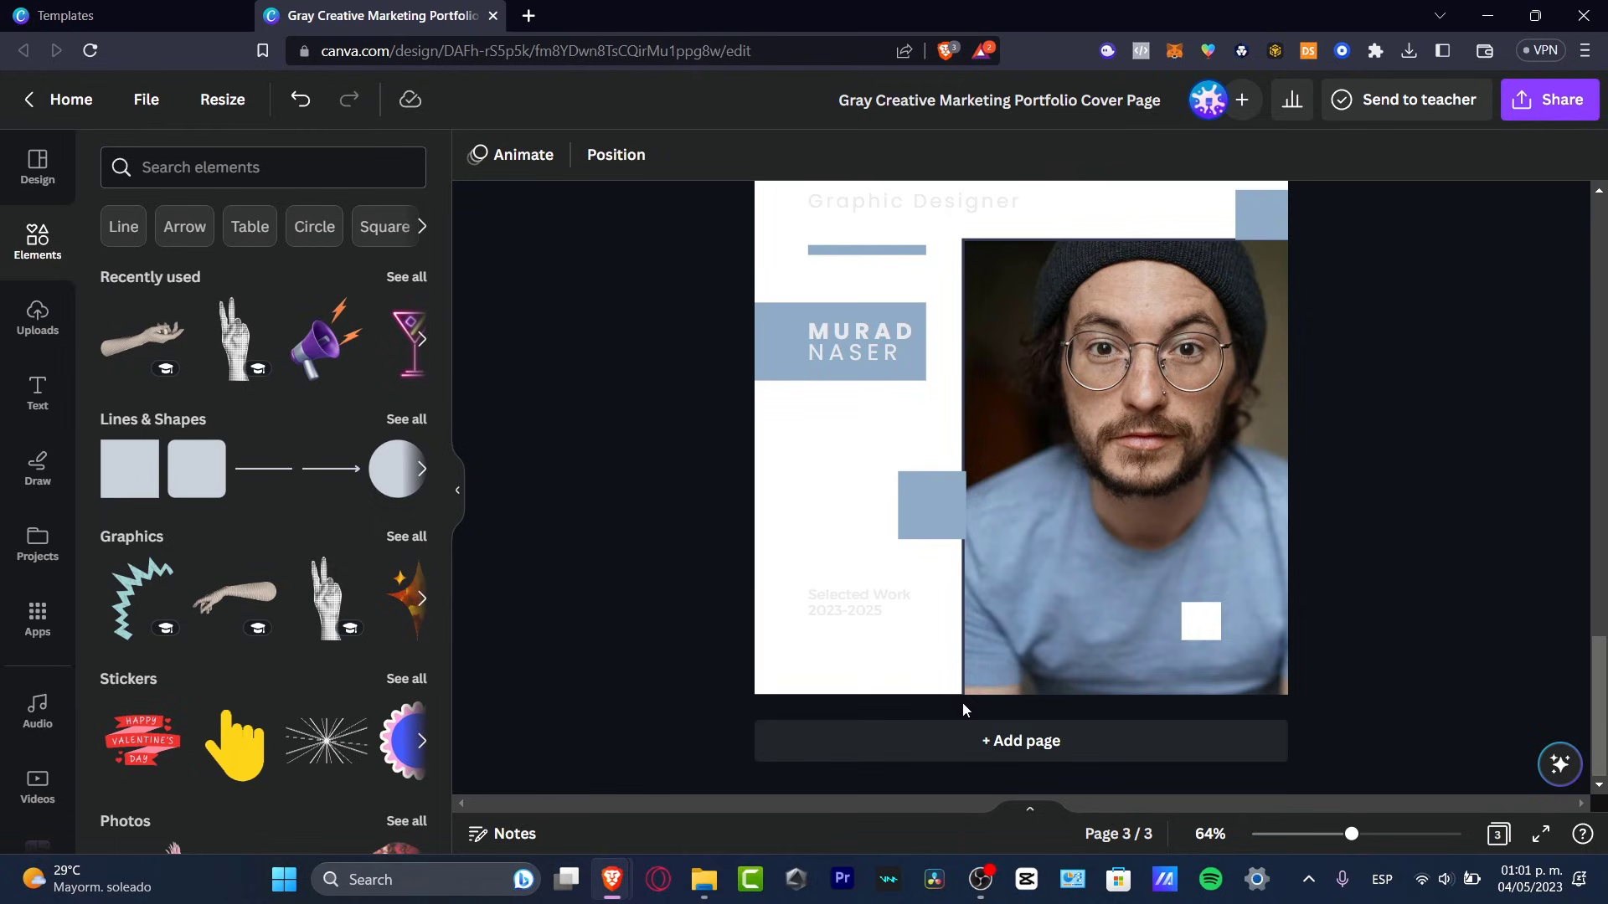
left_click(962, 739)
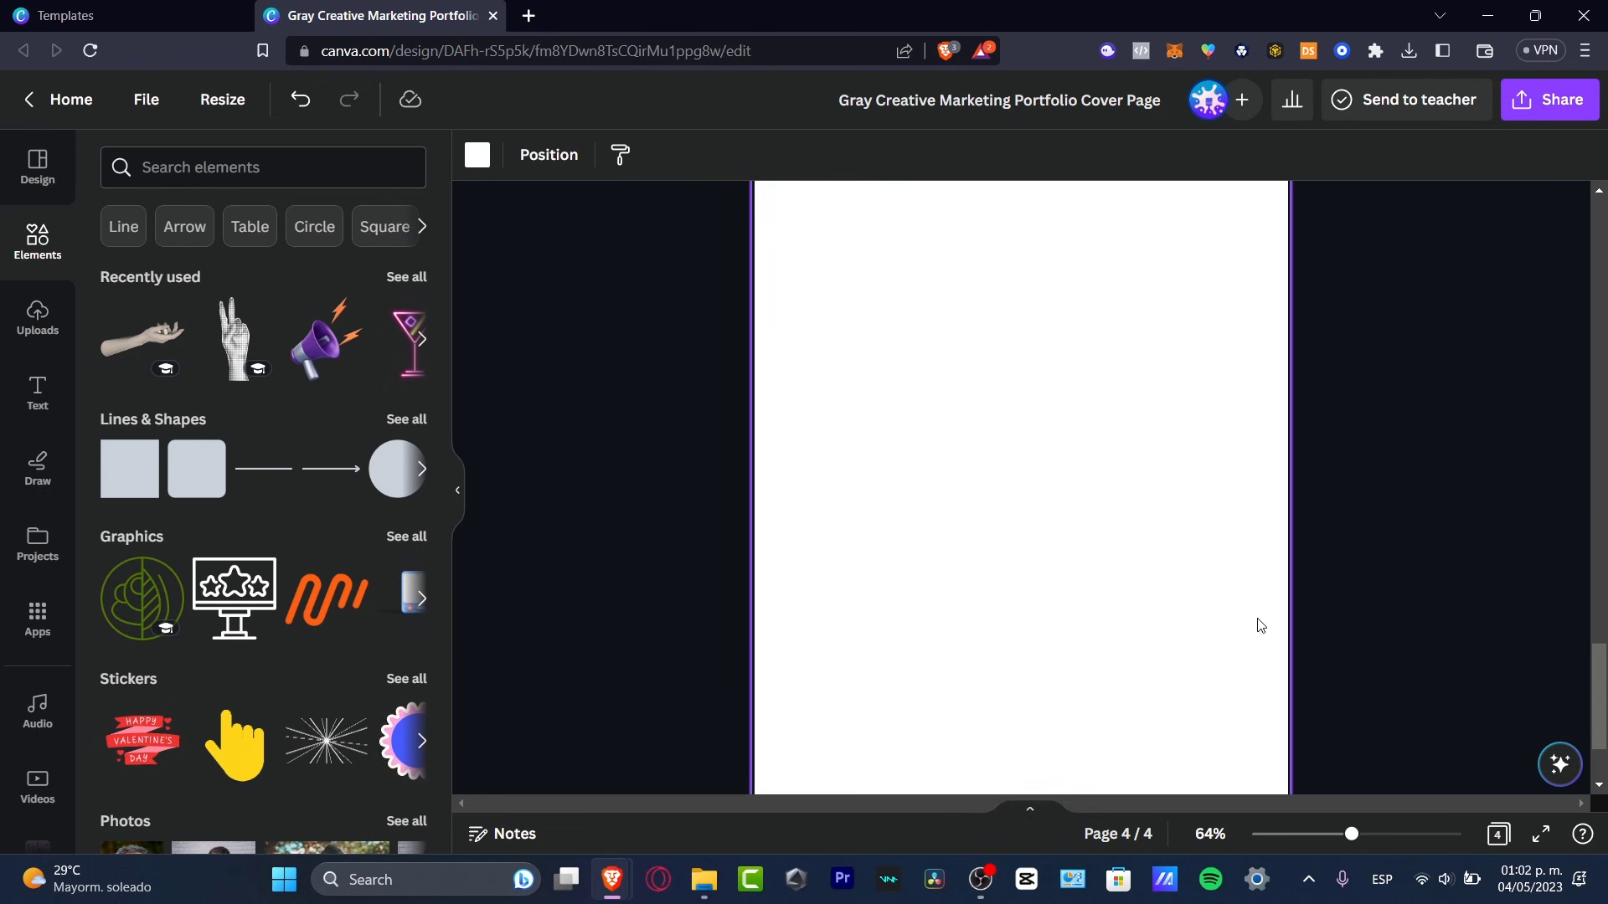
Step: Return to page 1, open the download settings for the design and set the file type to PDF Standard
scroll(1260, 624, "up", 15)
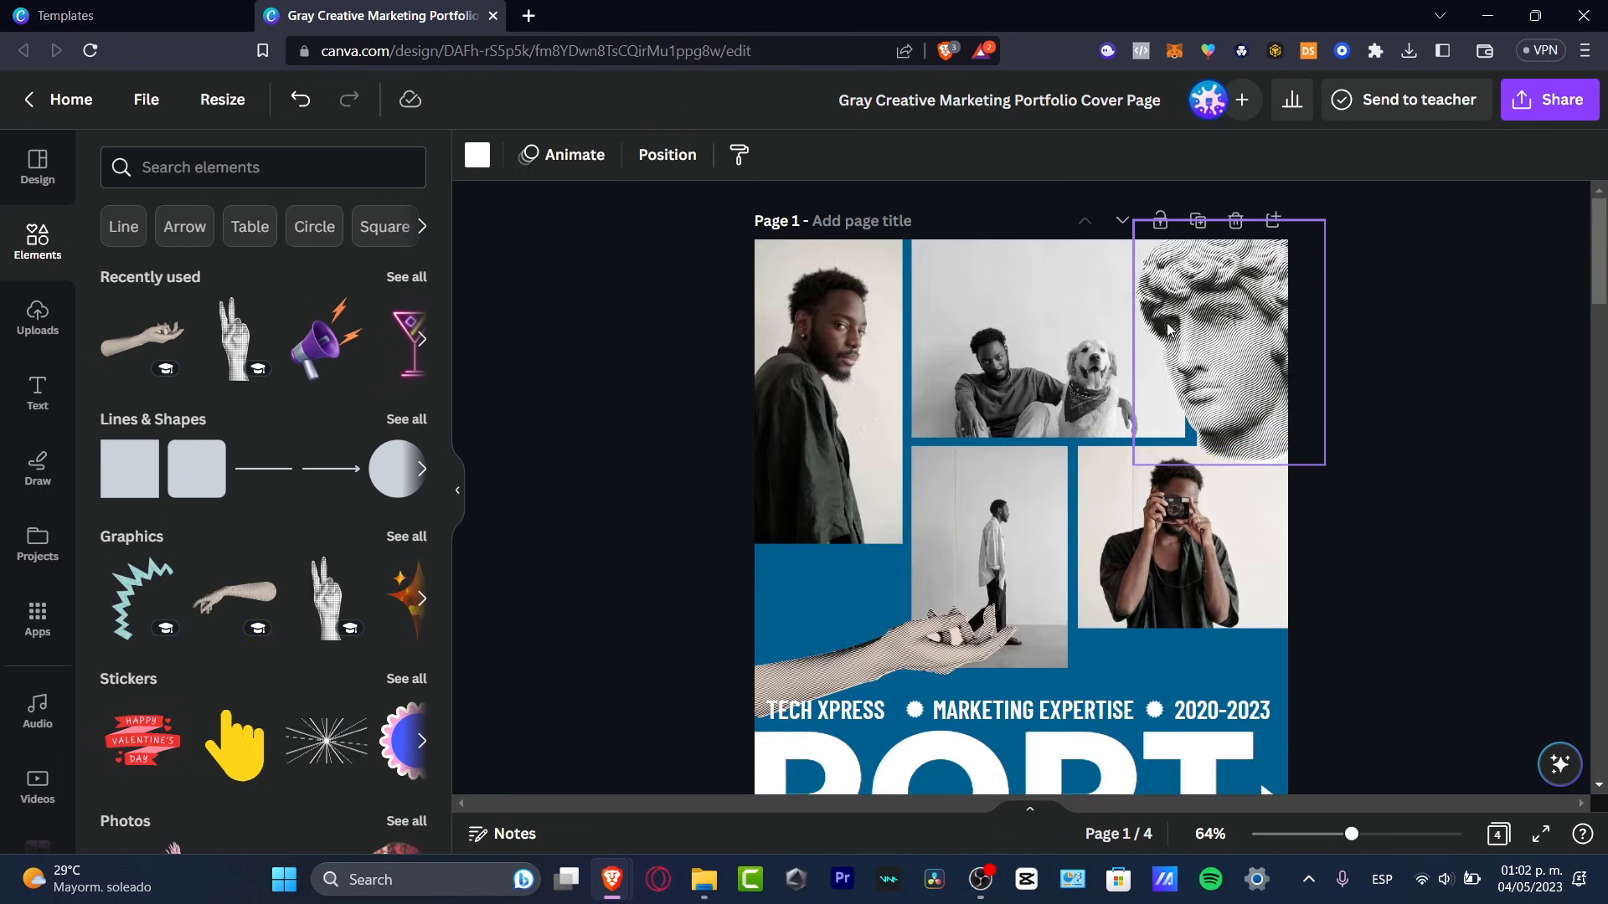
left_click(1562, 102)
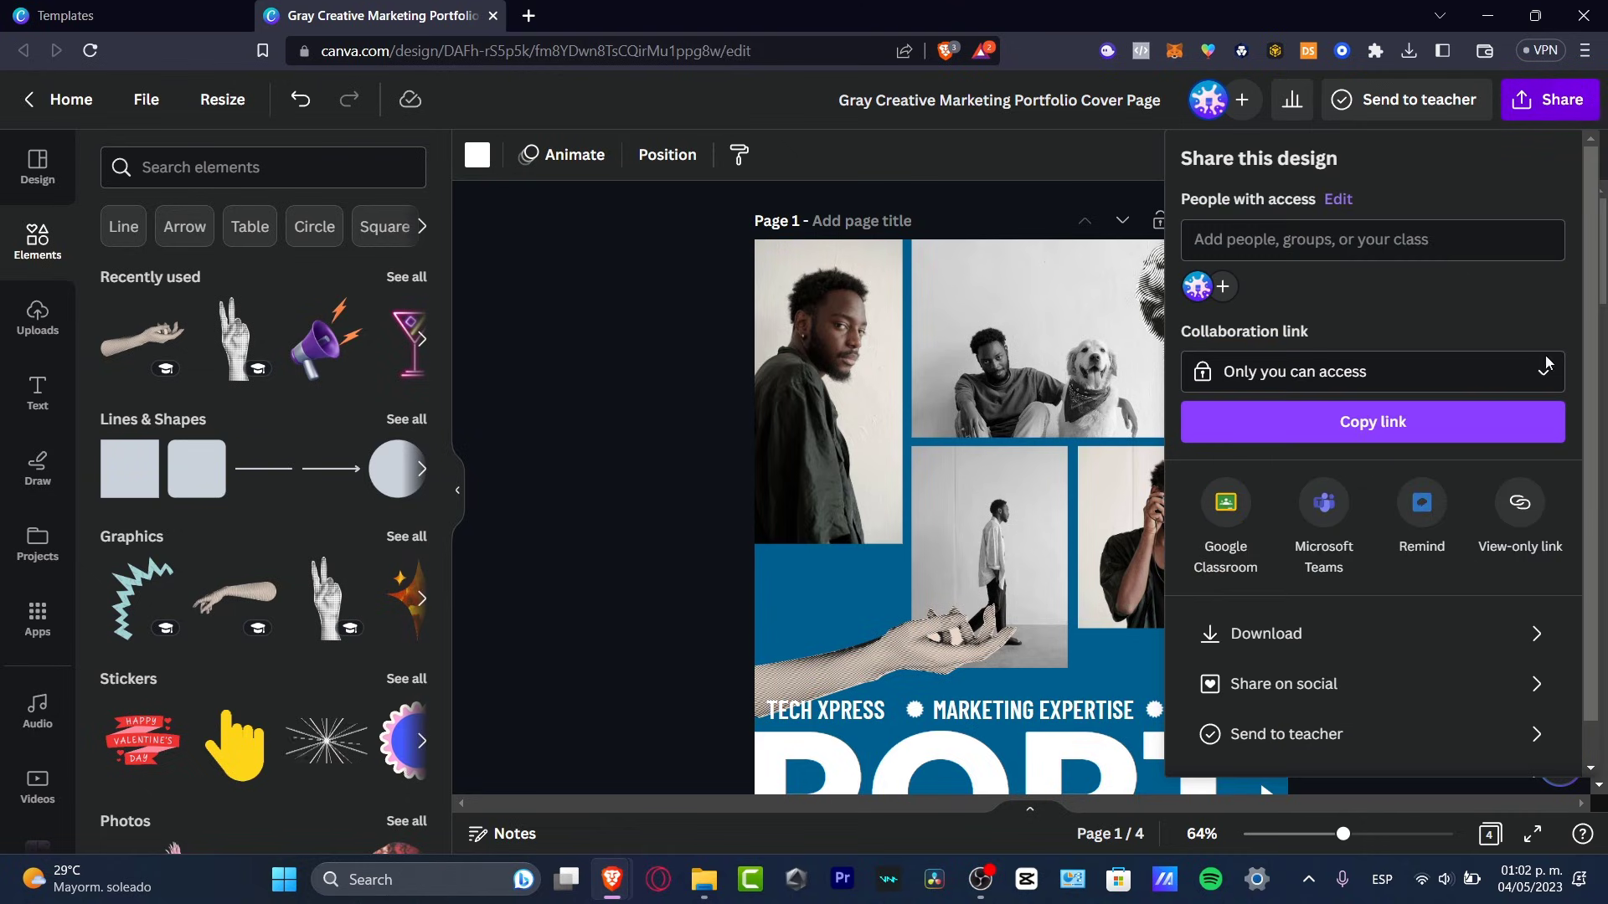
left_click(1399, 647)
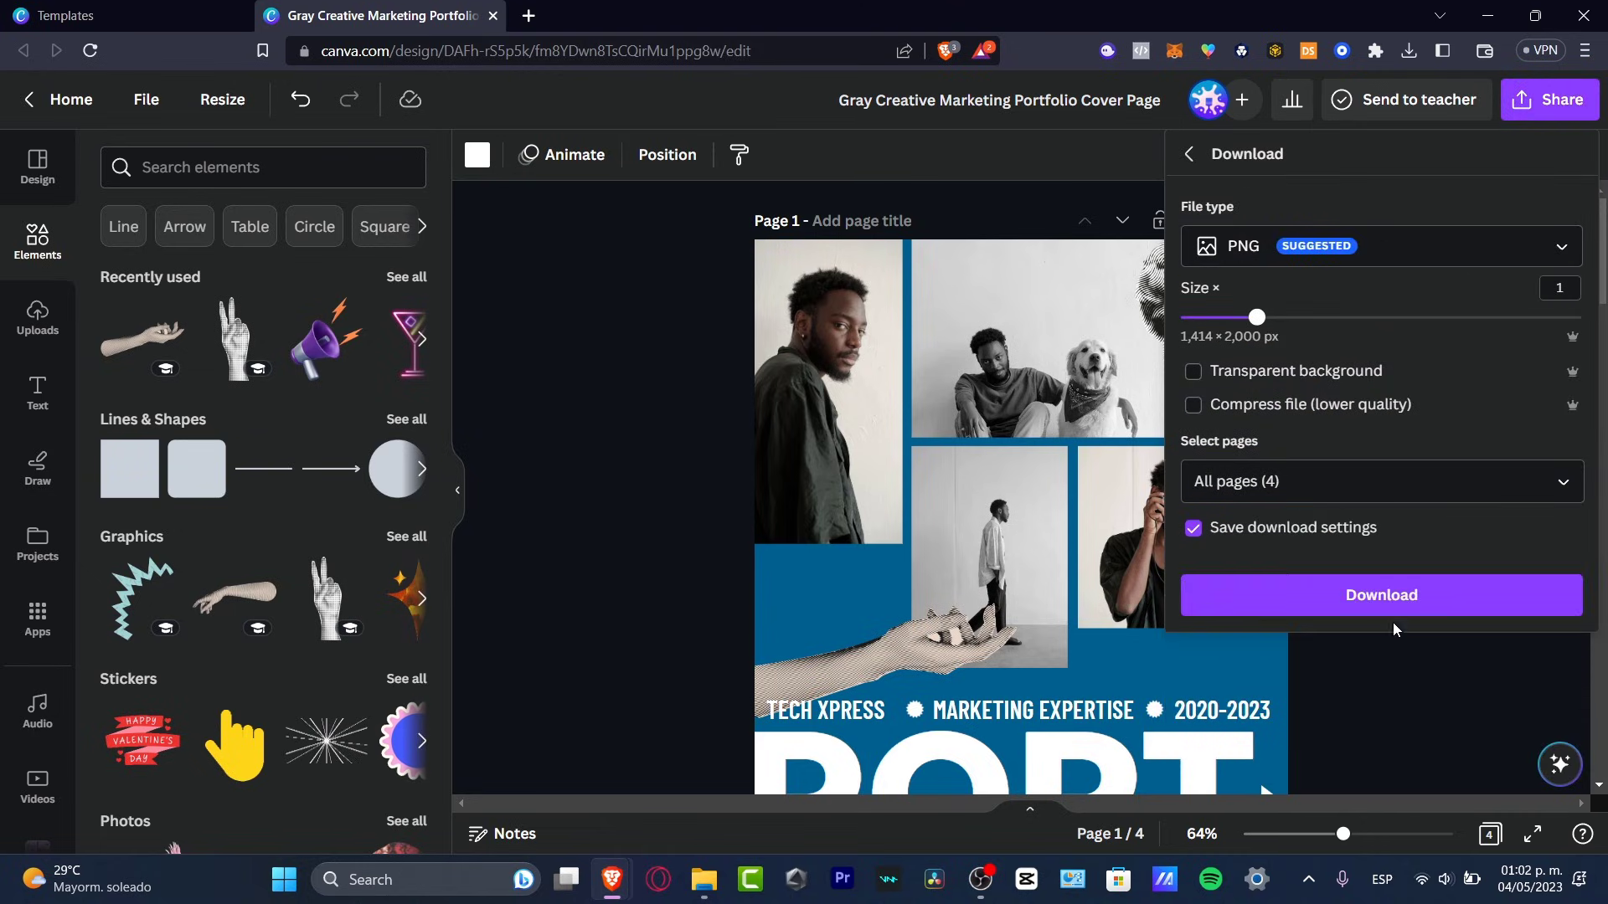
left_click(1235, 251)
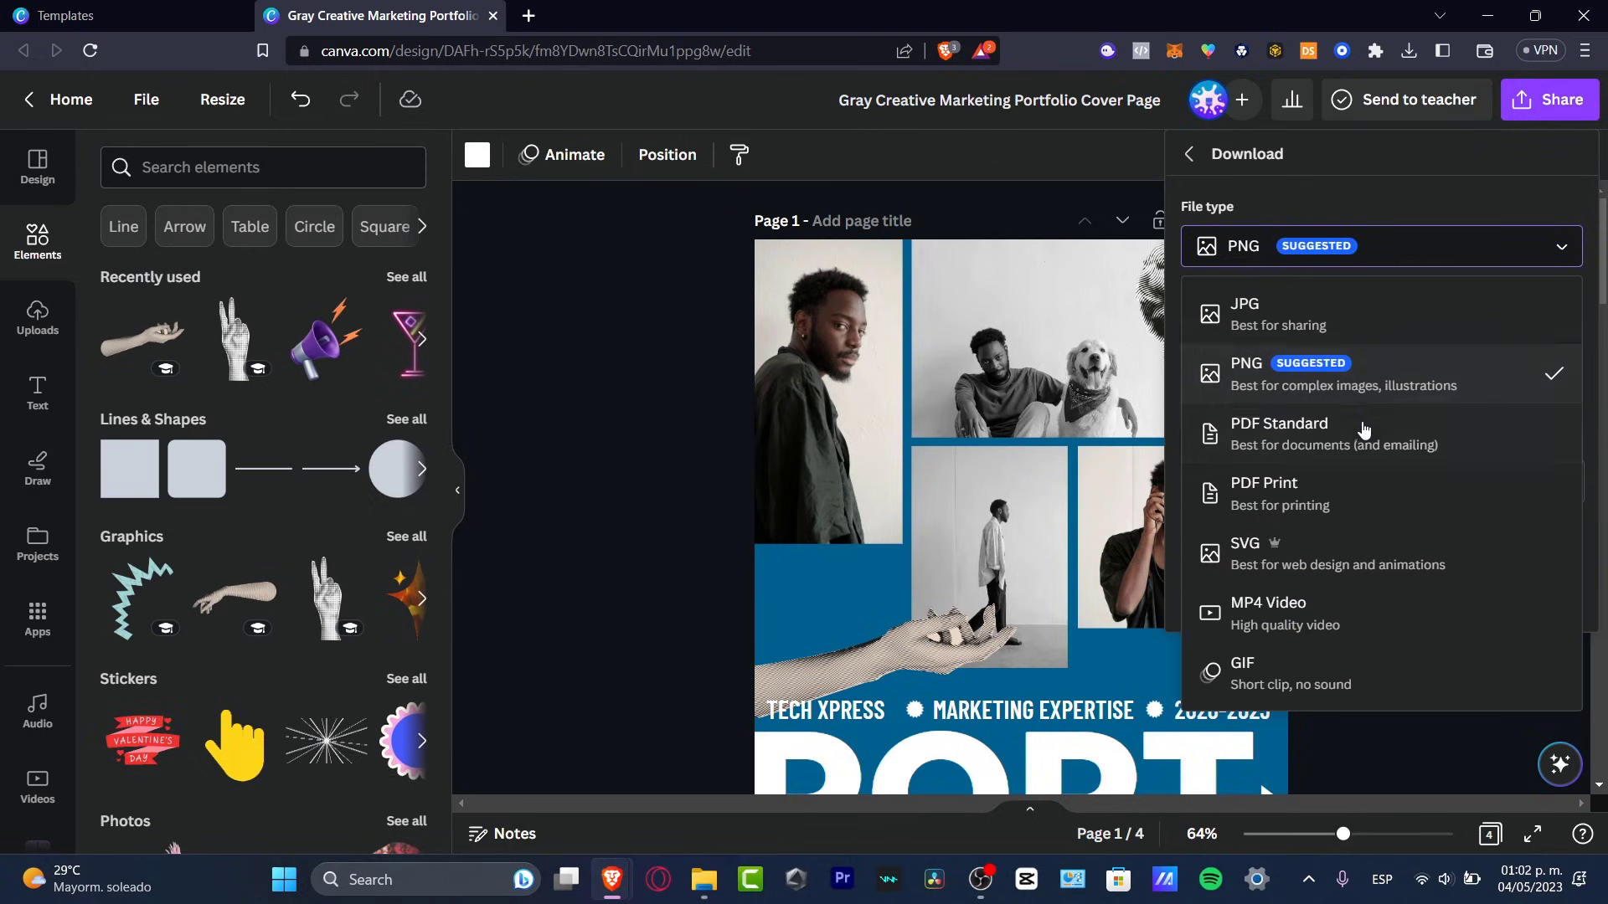
left_click(1268, 444)
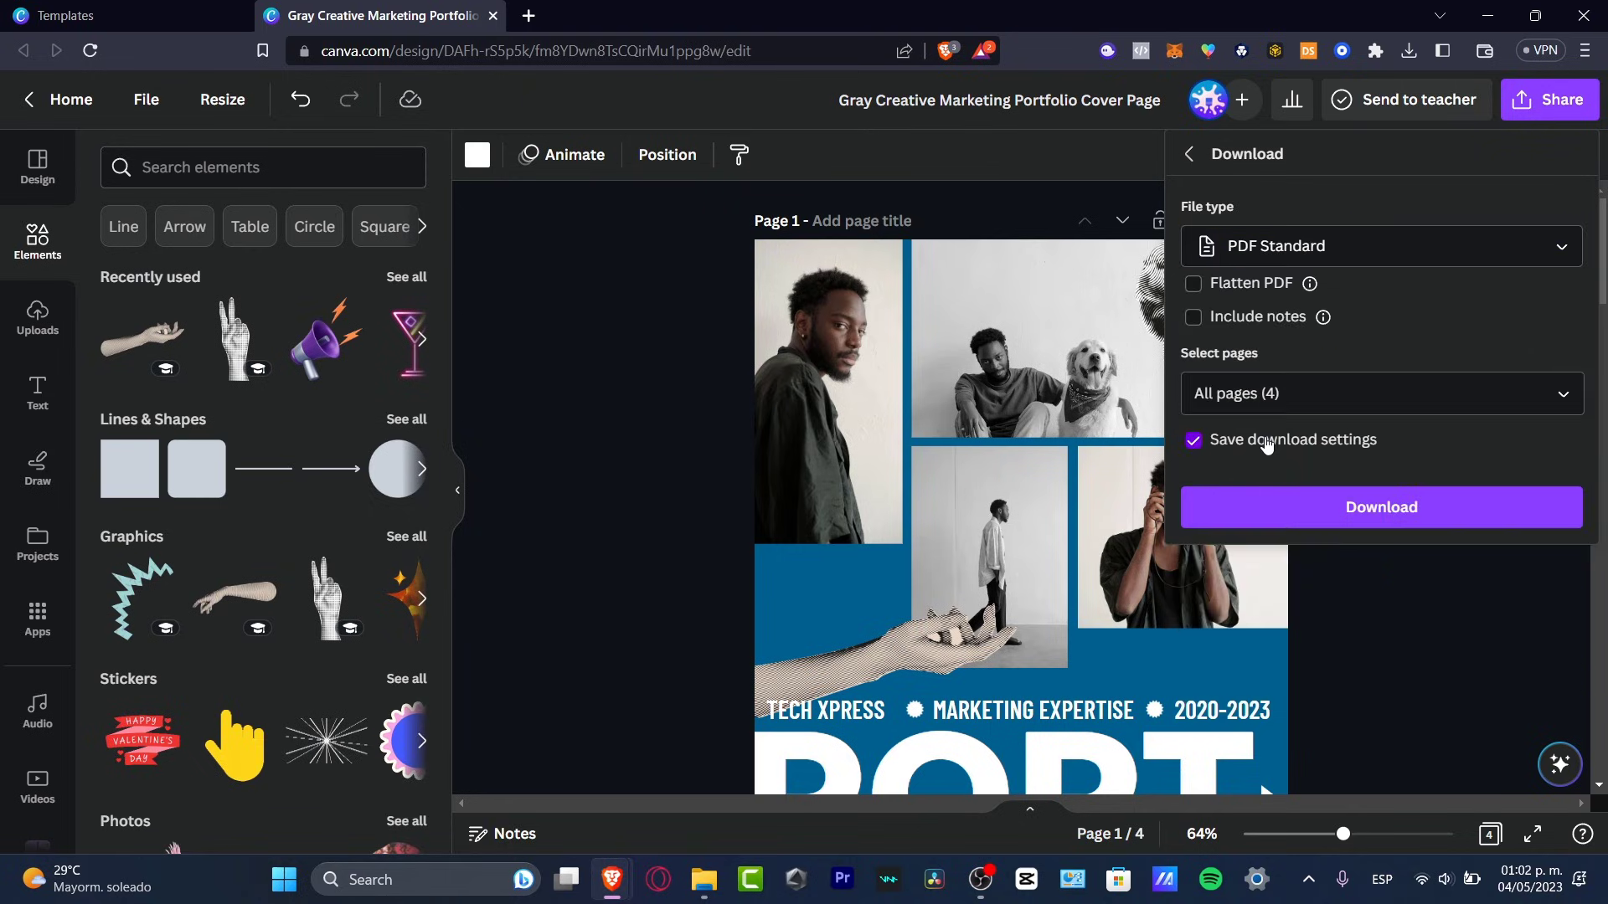
Step: Keep PDF Standard as the file type with all pages selected, and download the portfolio
left_click(1302, 251)
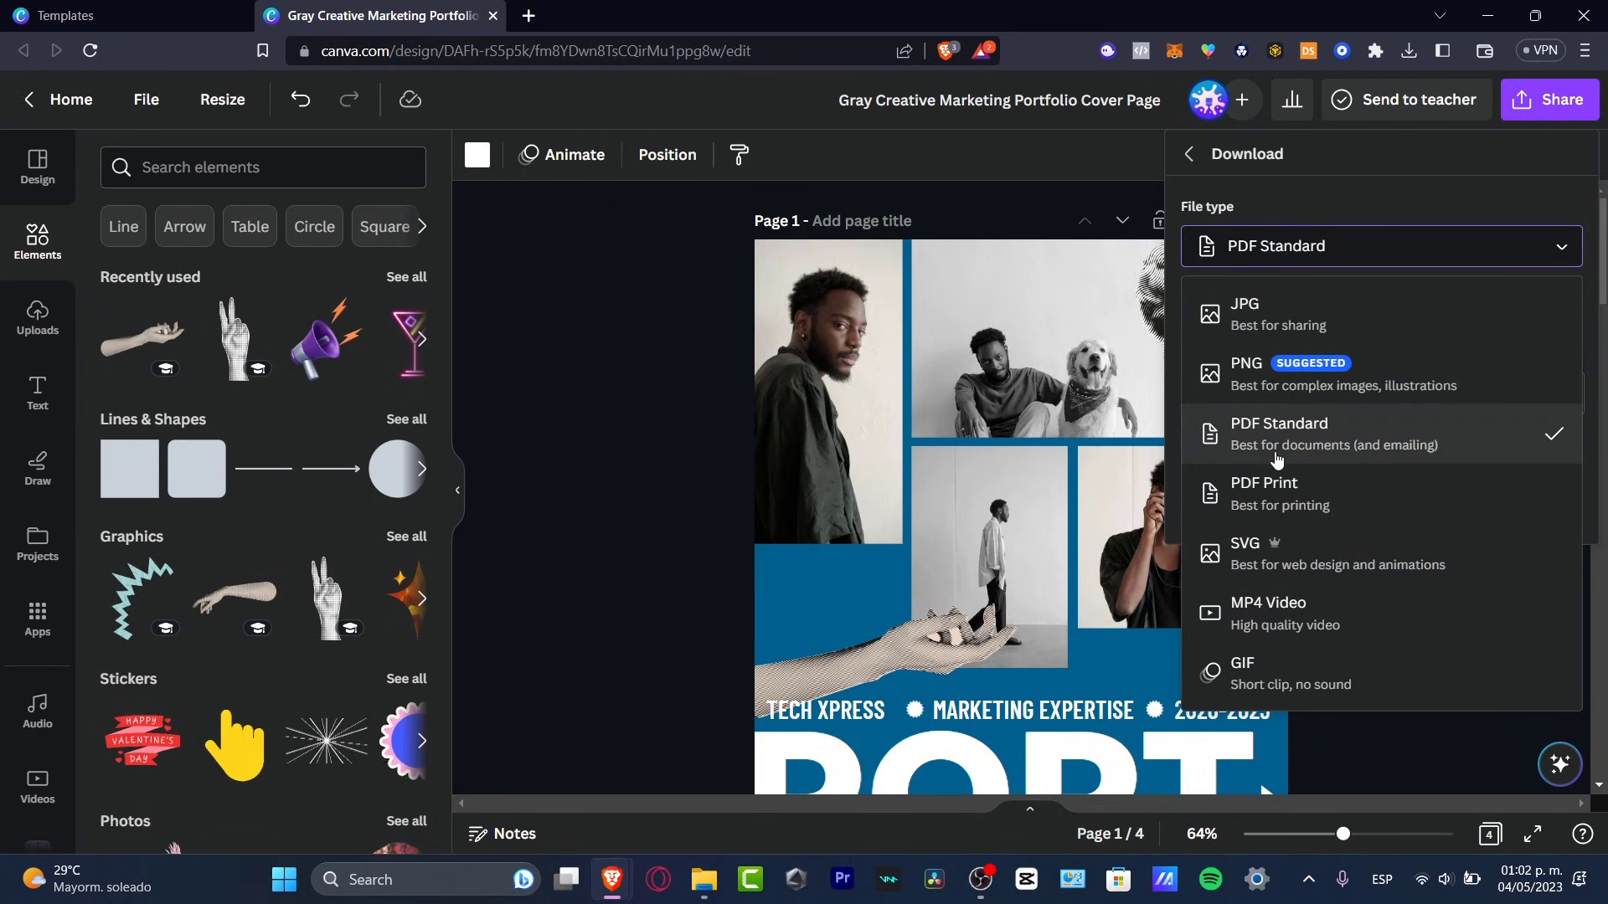
left_click(1426, 260)
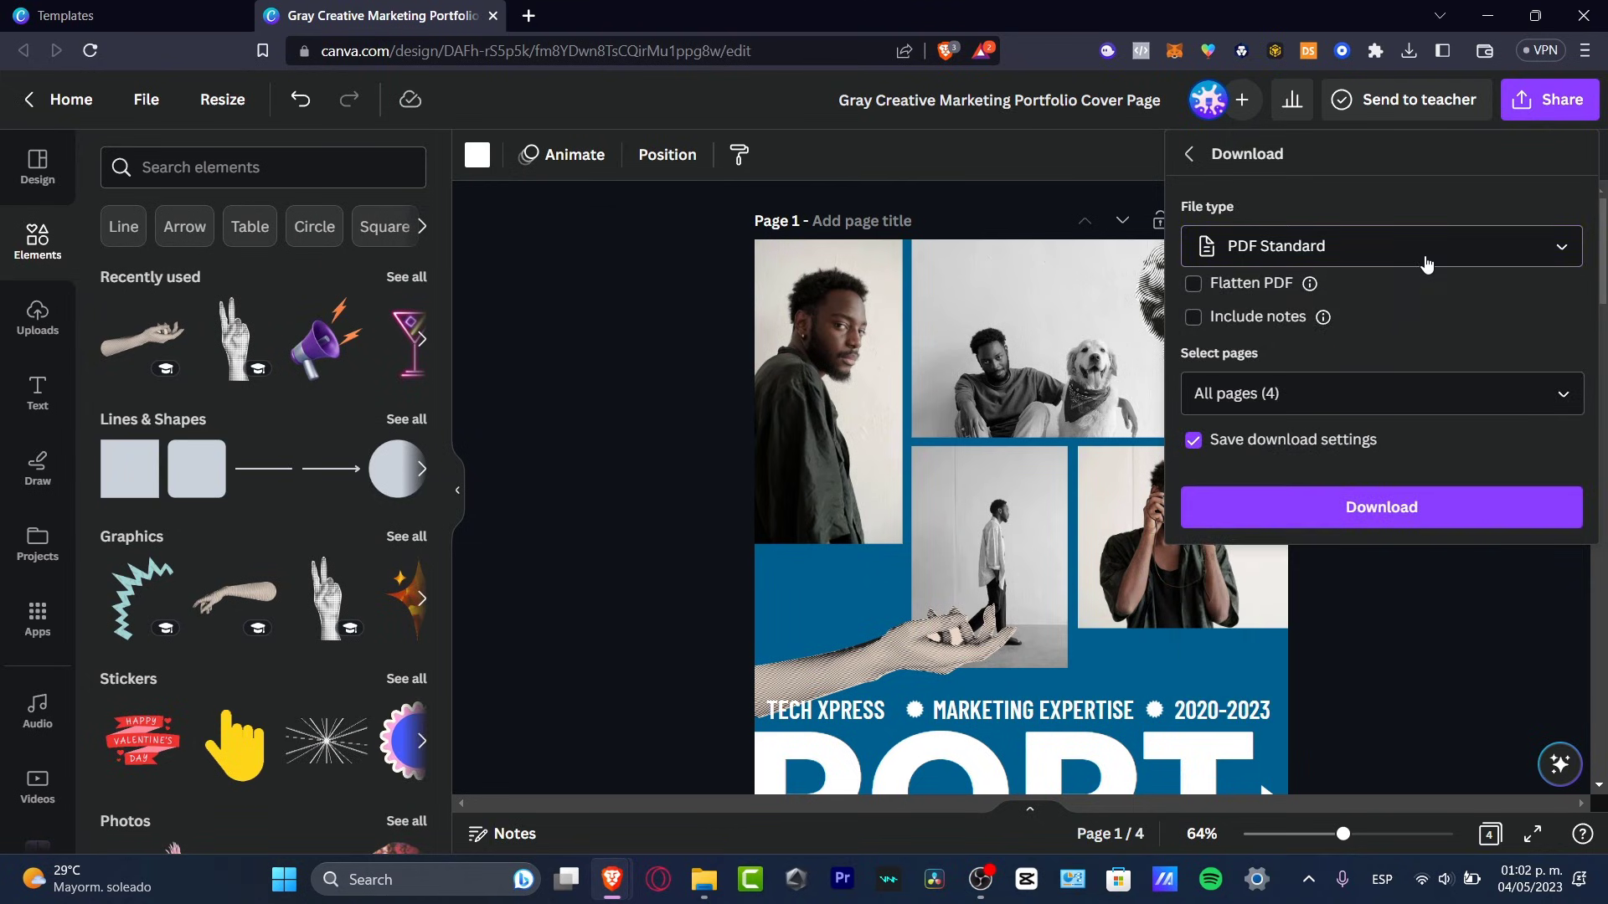
left_click(1304, 390)
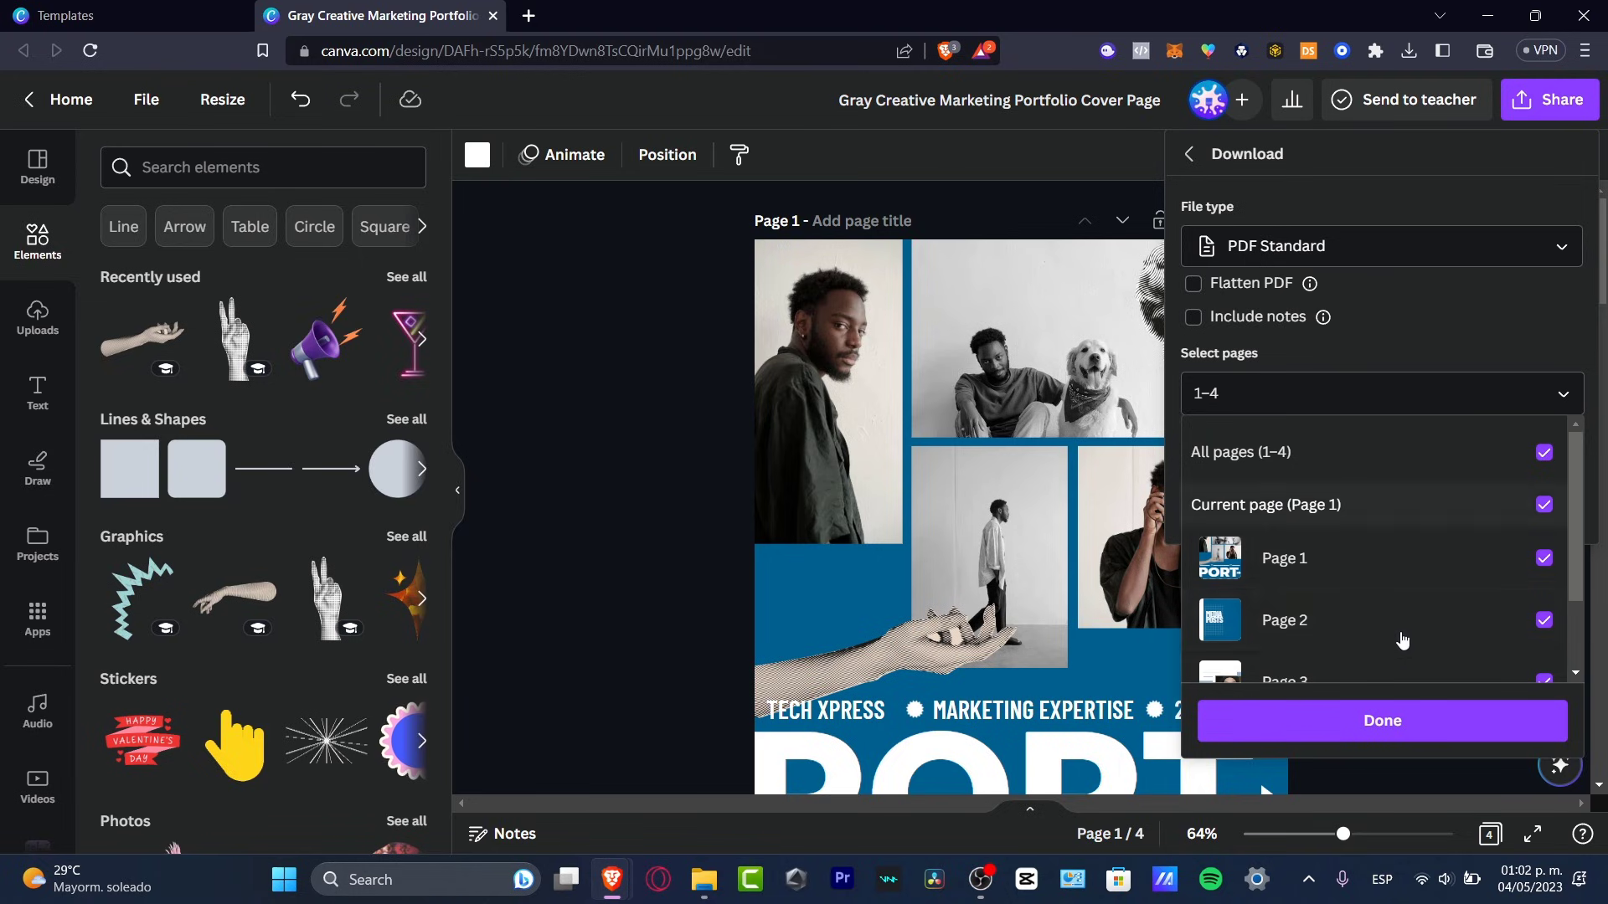
left_click(1401, 395)
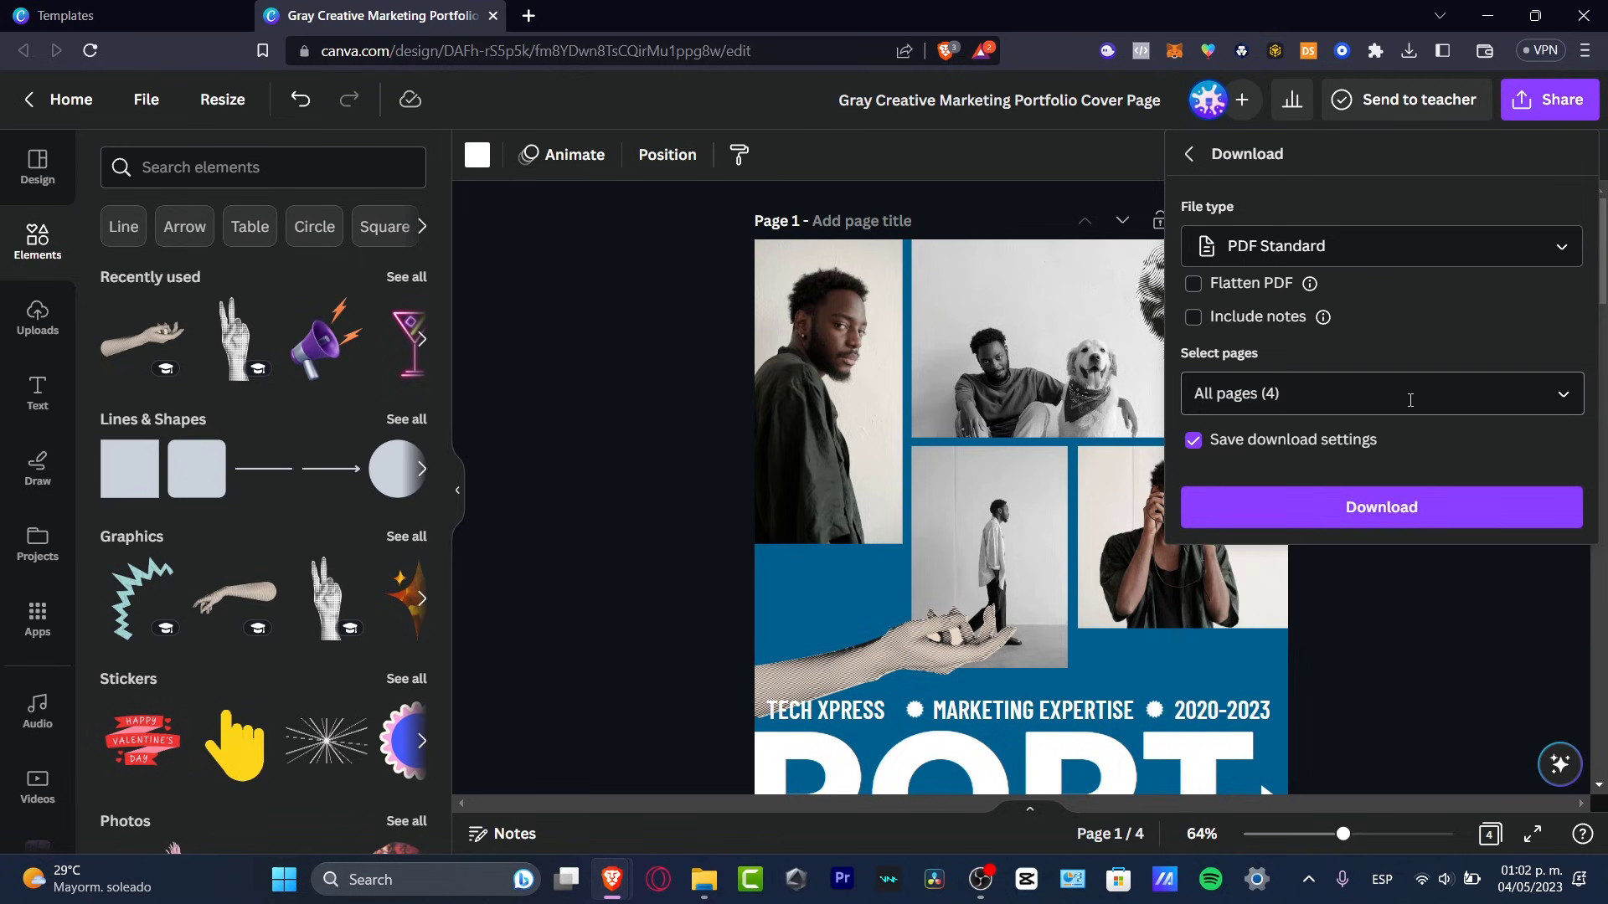
left_click(1388, 506)
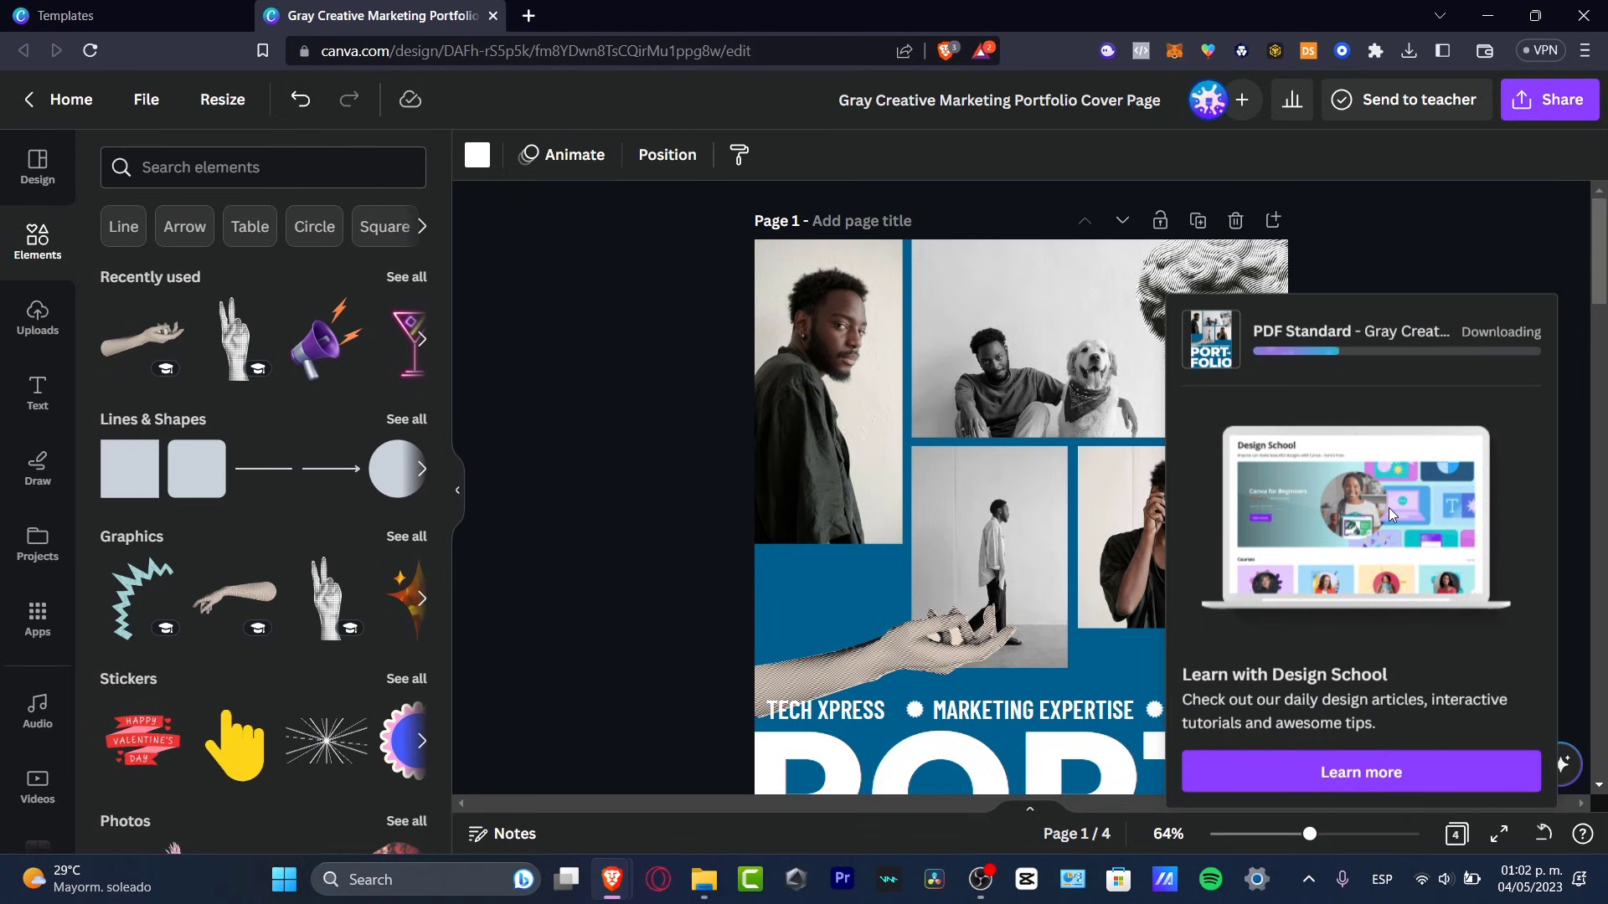
Step: Open the downloaded Gray Creative Marketing Portfolio Cover Page PDF and review its first two pages
left_click(1410, 52)
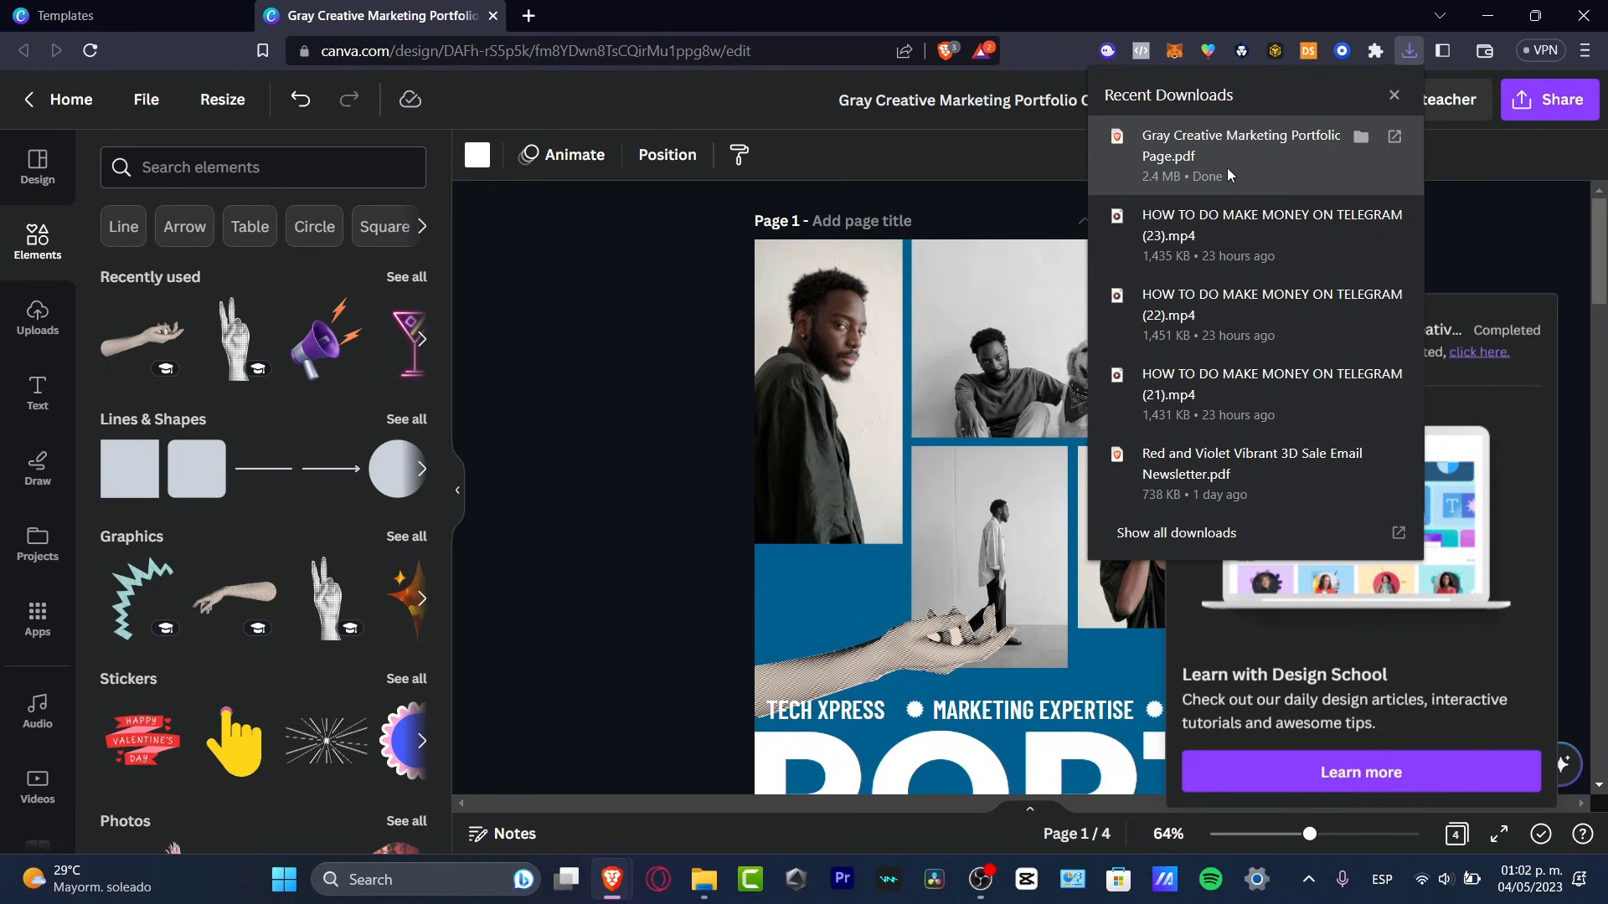
left_click(1293, 138)
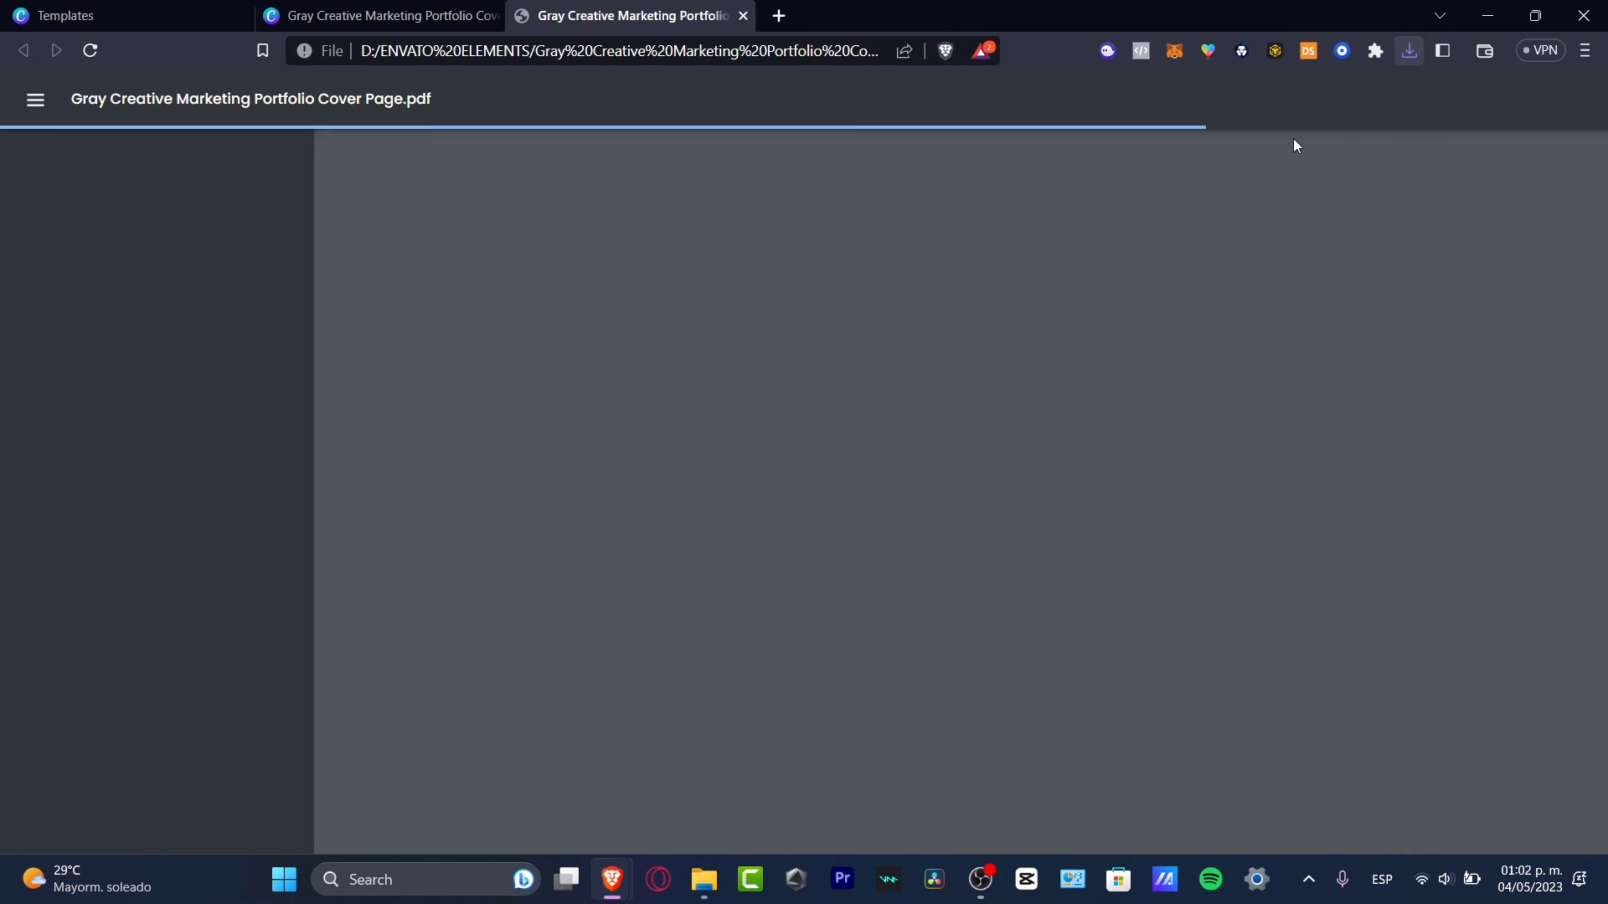
scroll(1267, 361, "down", 15)
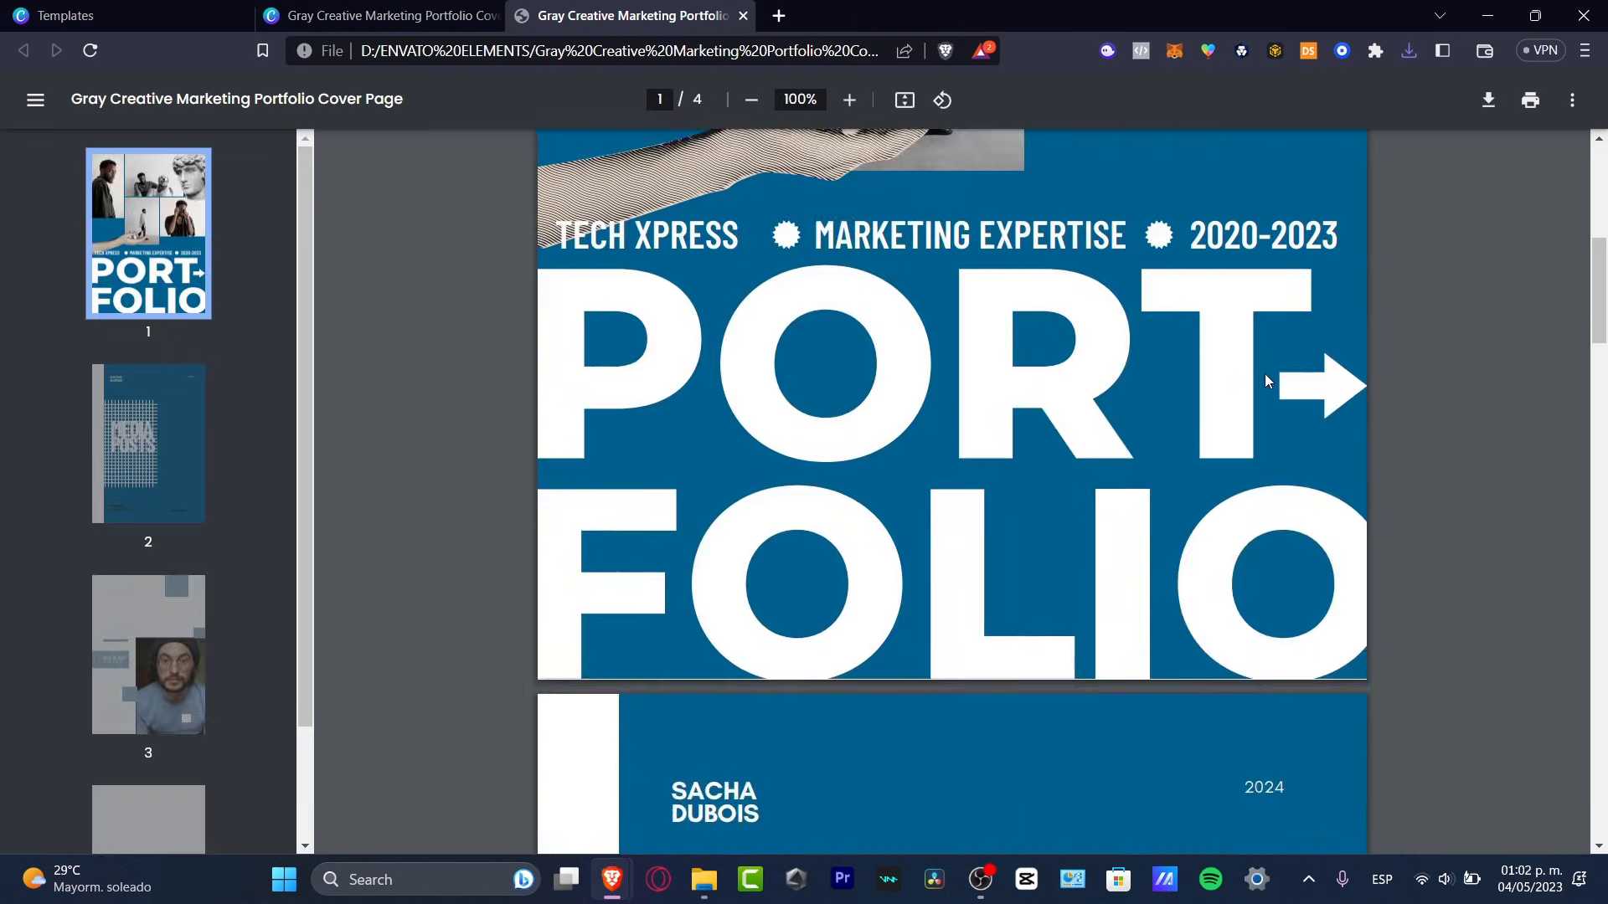
scroll(1267, 381, "down", 4)
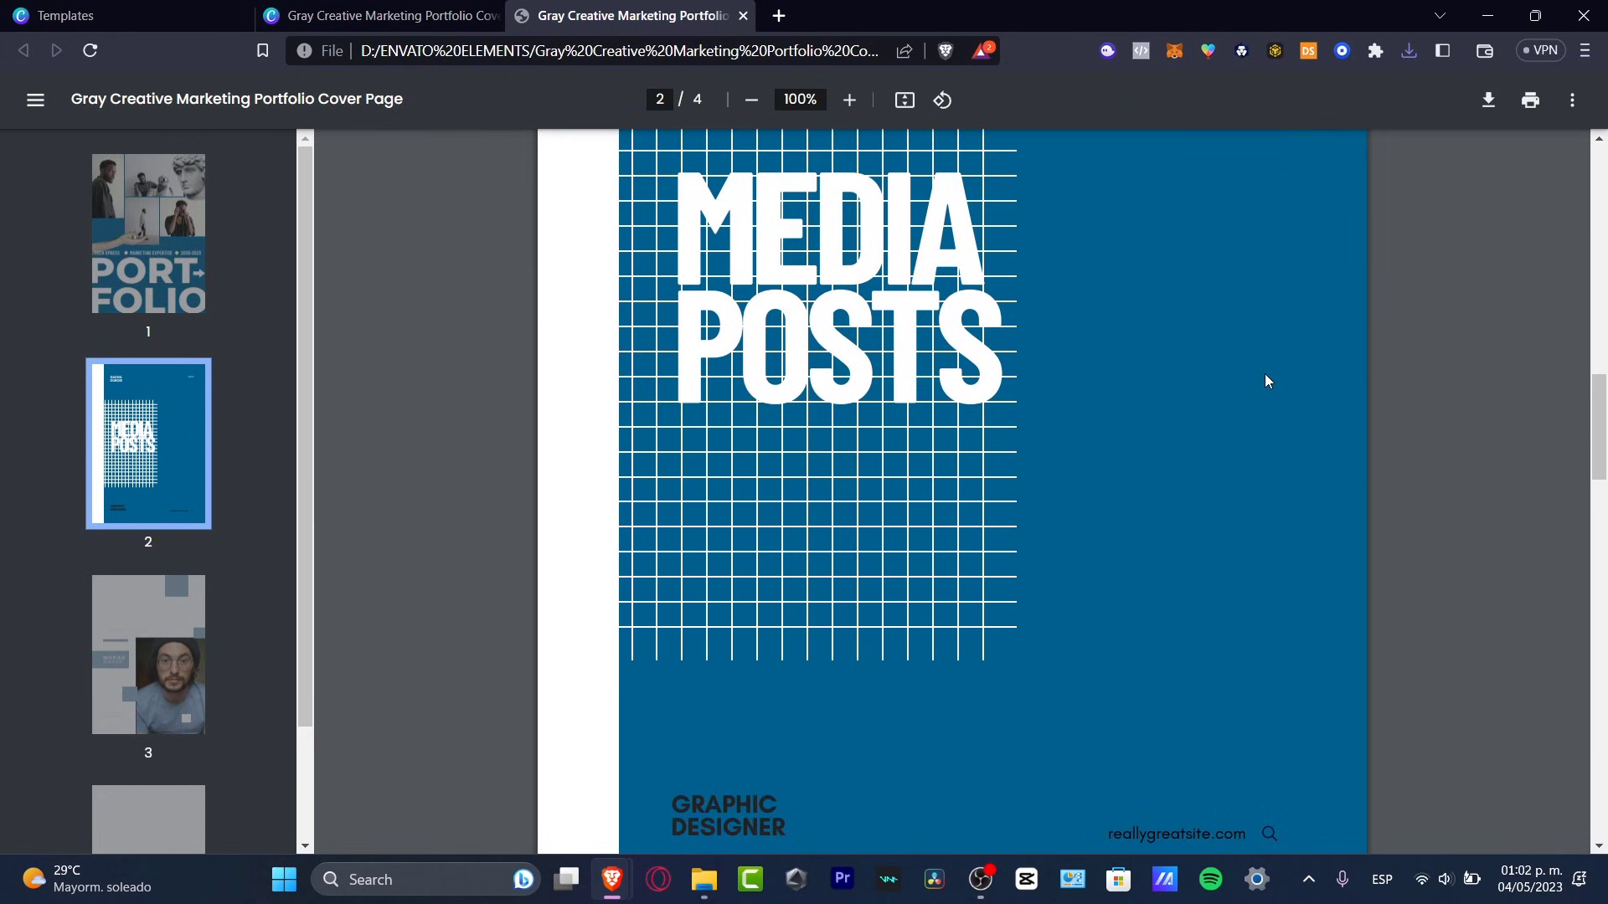
scroll(1266, 381, "down", 2)
scroll(1264, 381, "up", 8)
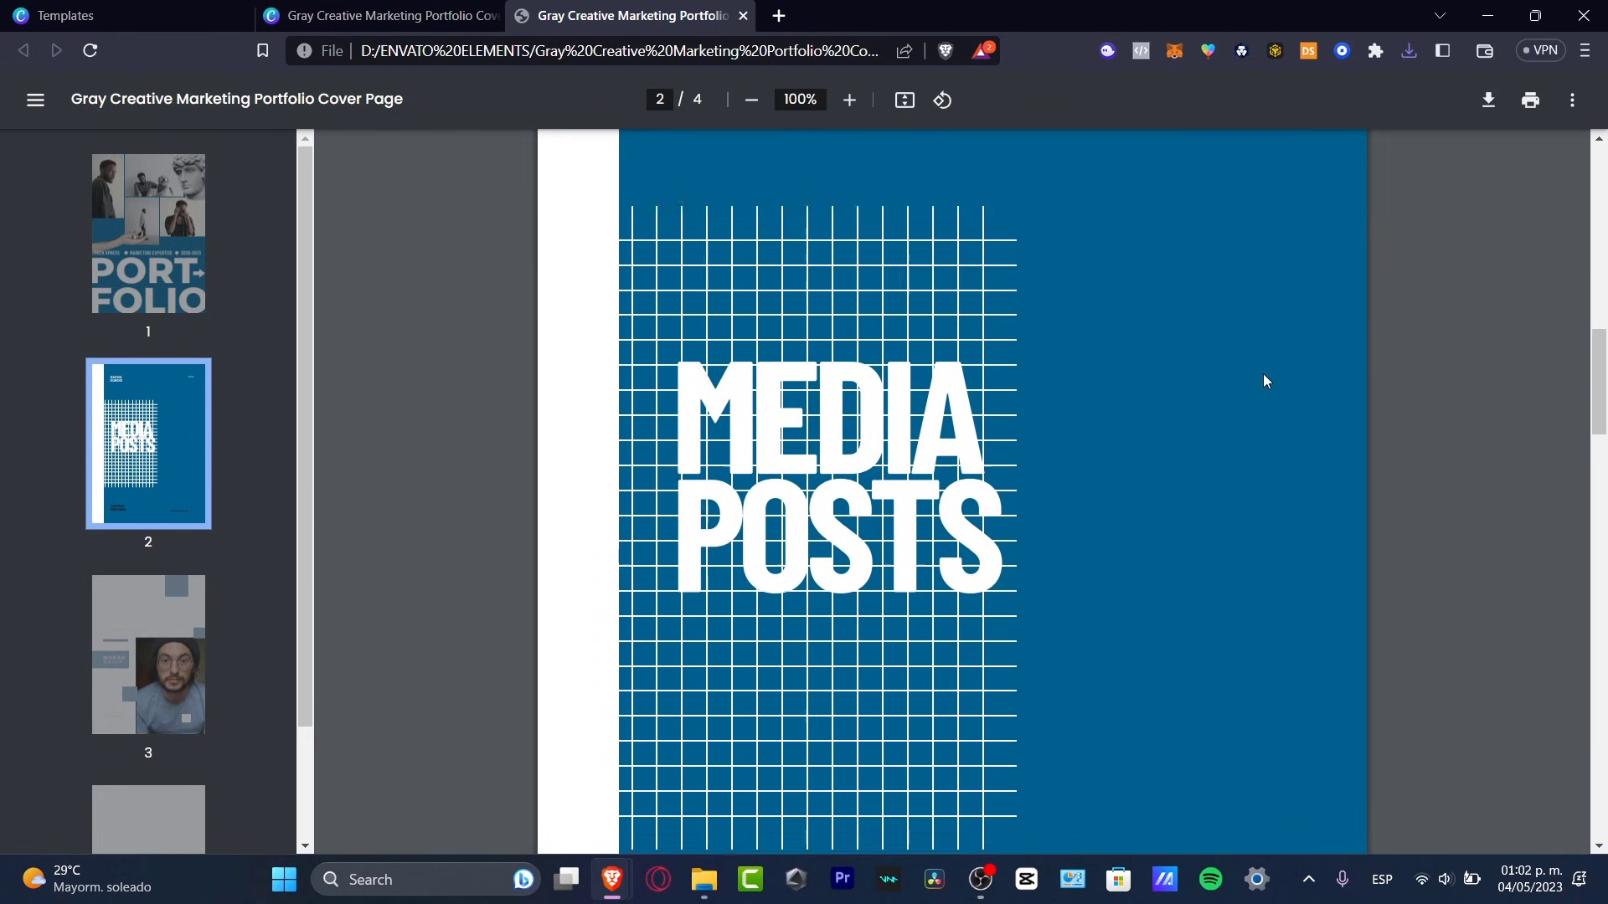
scroll(1265, 381, "up", 10)
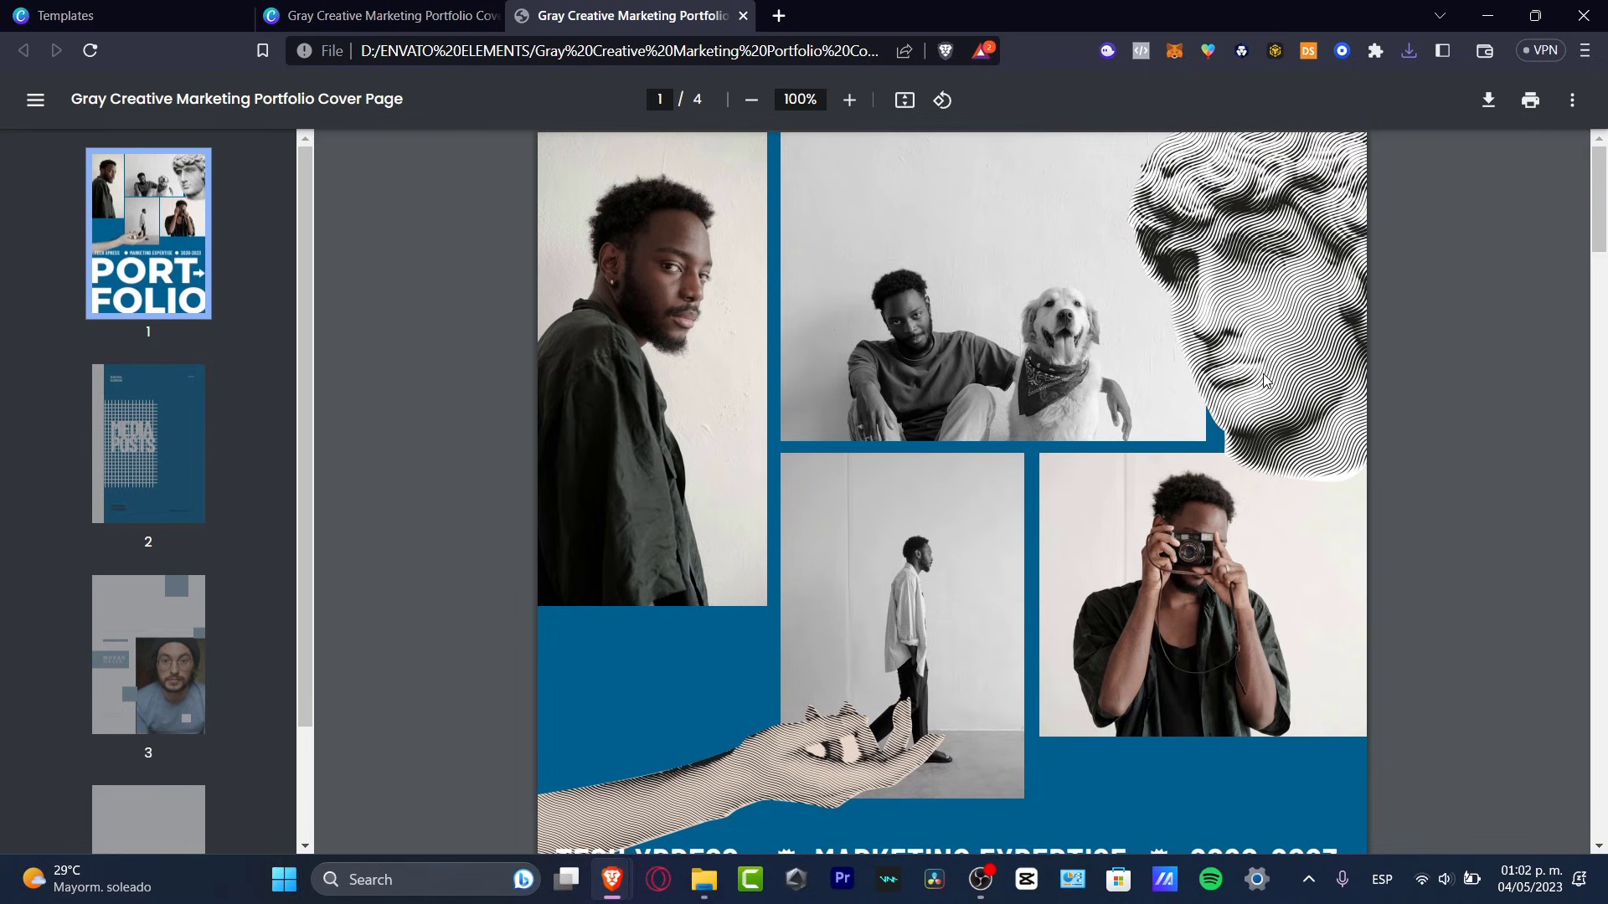
scroll(1265, 381, "down", 8)
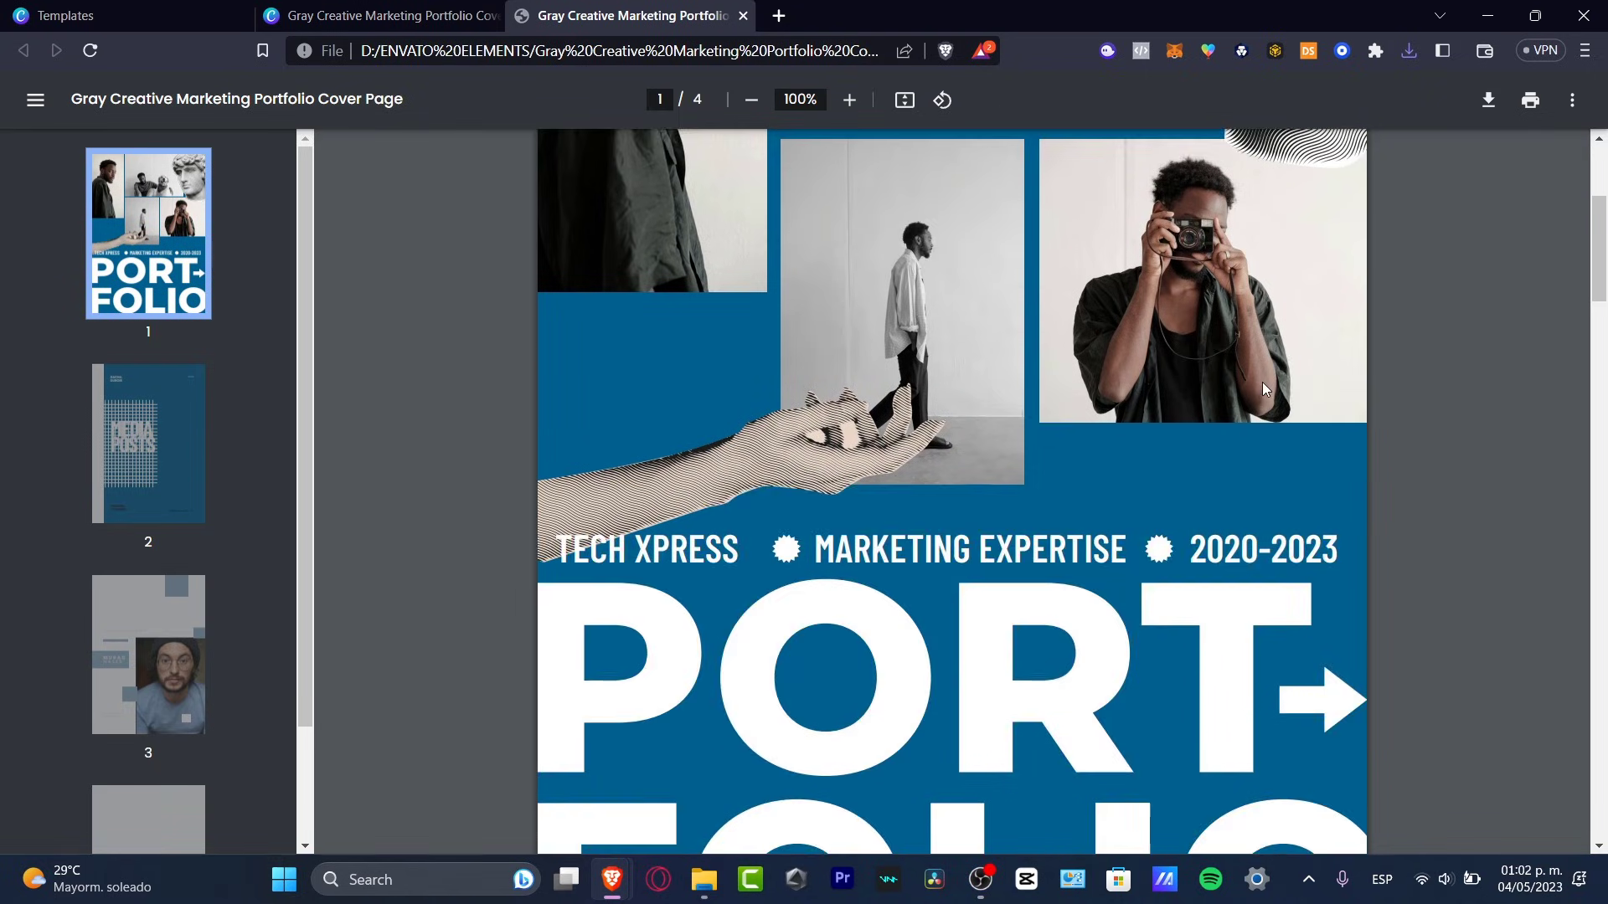
Step: Return to the Canva design and add the Brown Photo Minimalist Portfolio Selected Work Cover Document template as a page after page 3
left_click(369, 13)
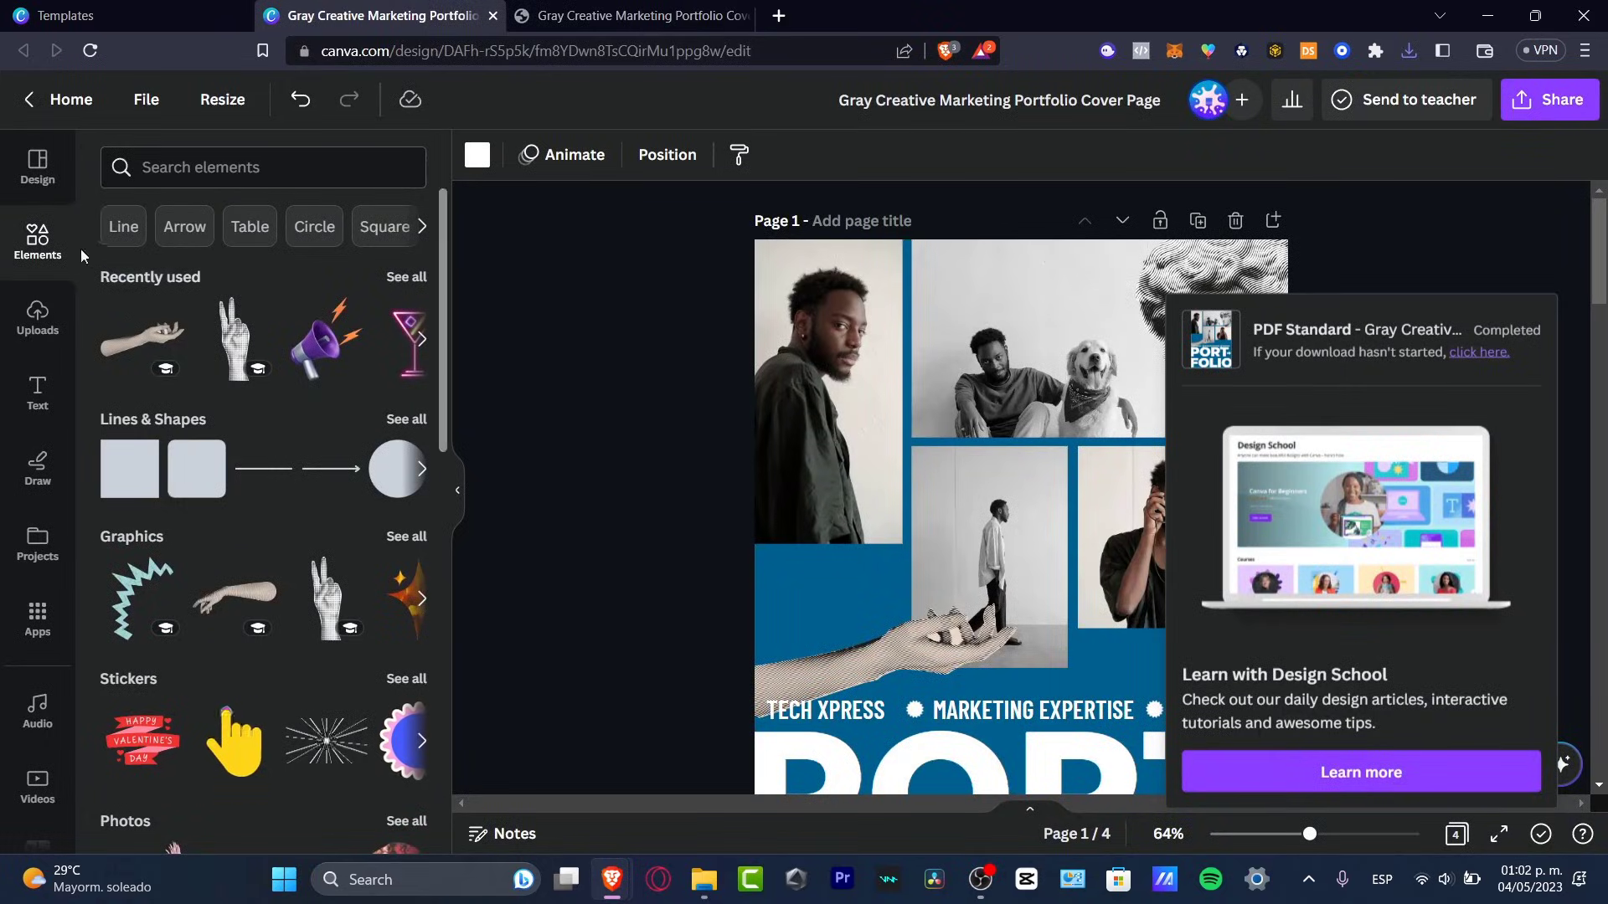
left_click(37, 168)
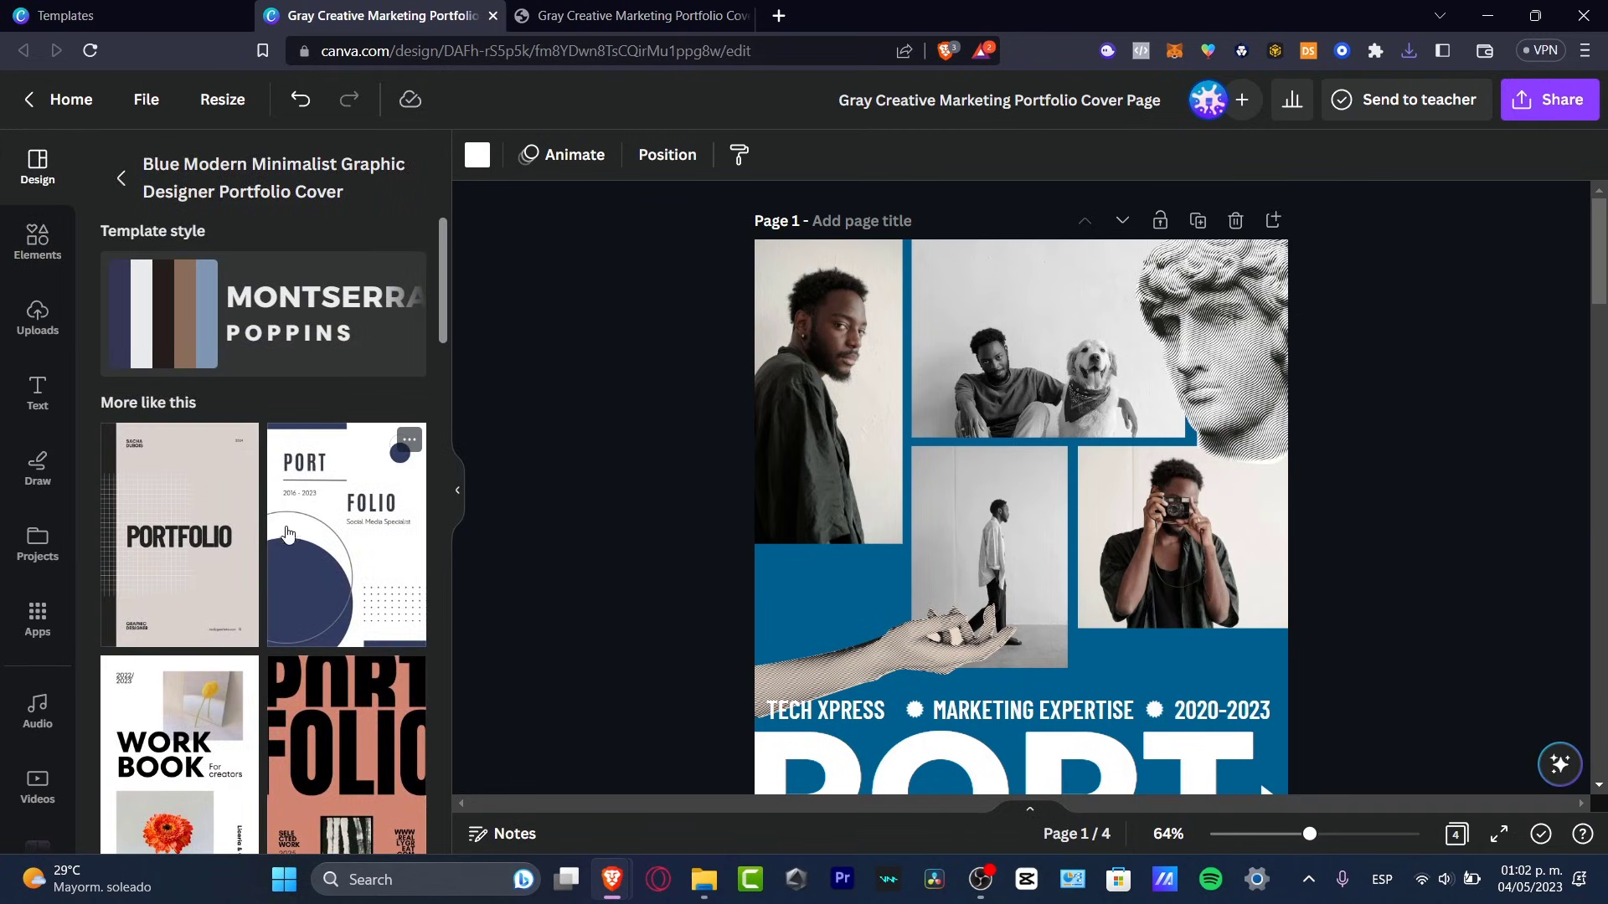
scroll(377, 741, "down", 3)
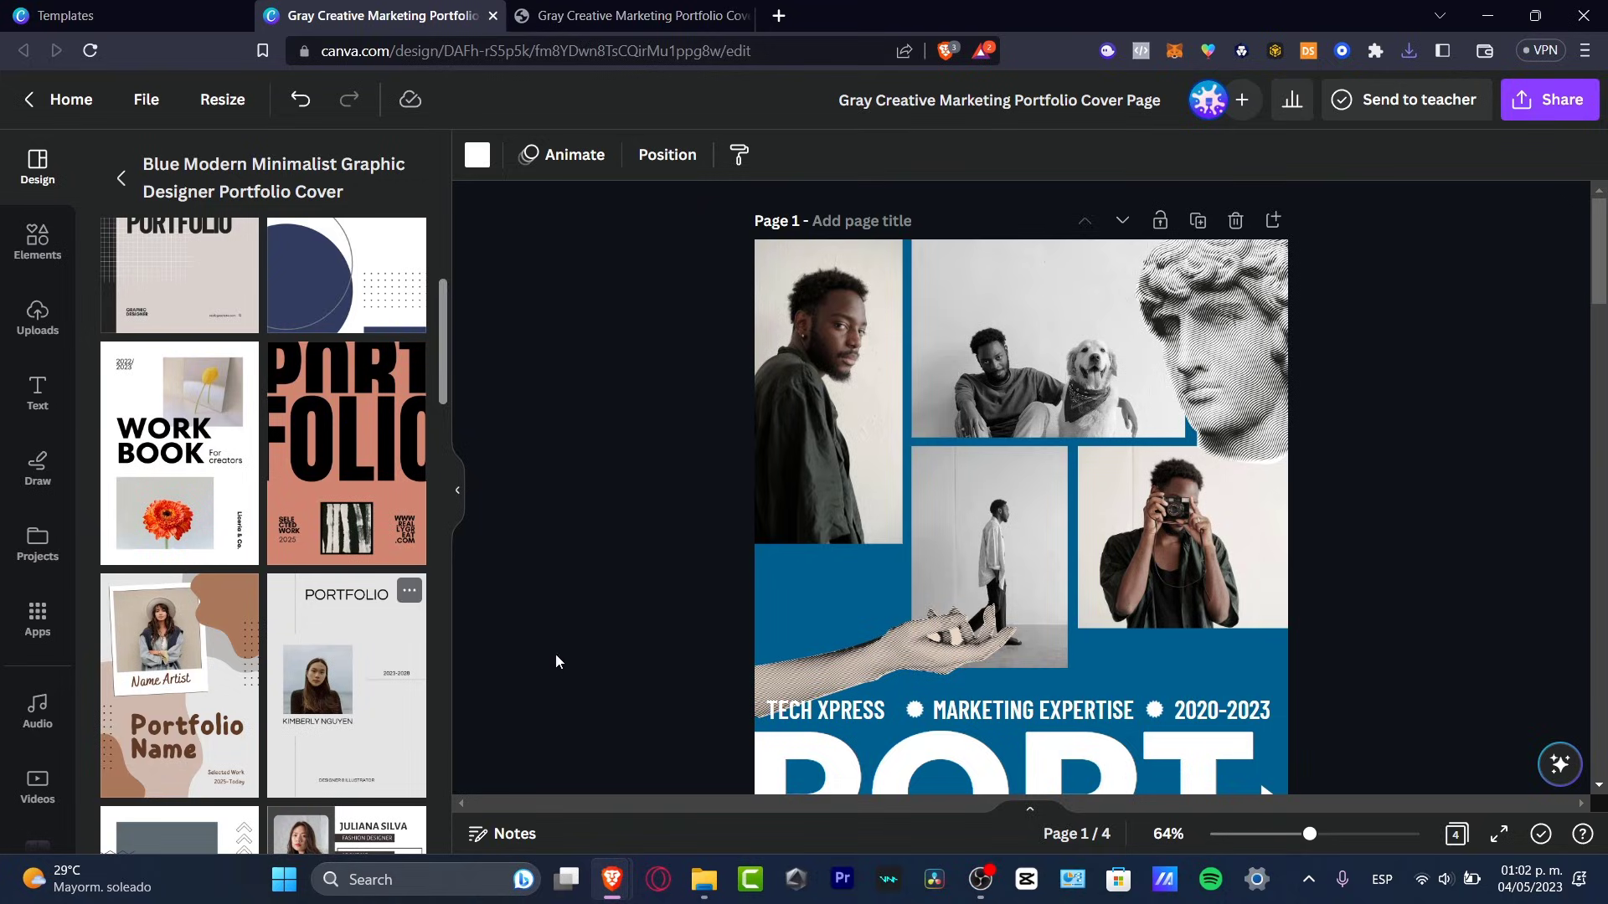
scroll(972, 555, "down", 2)
scroll(972, 555, "down", 15)
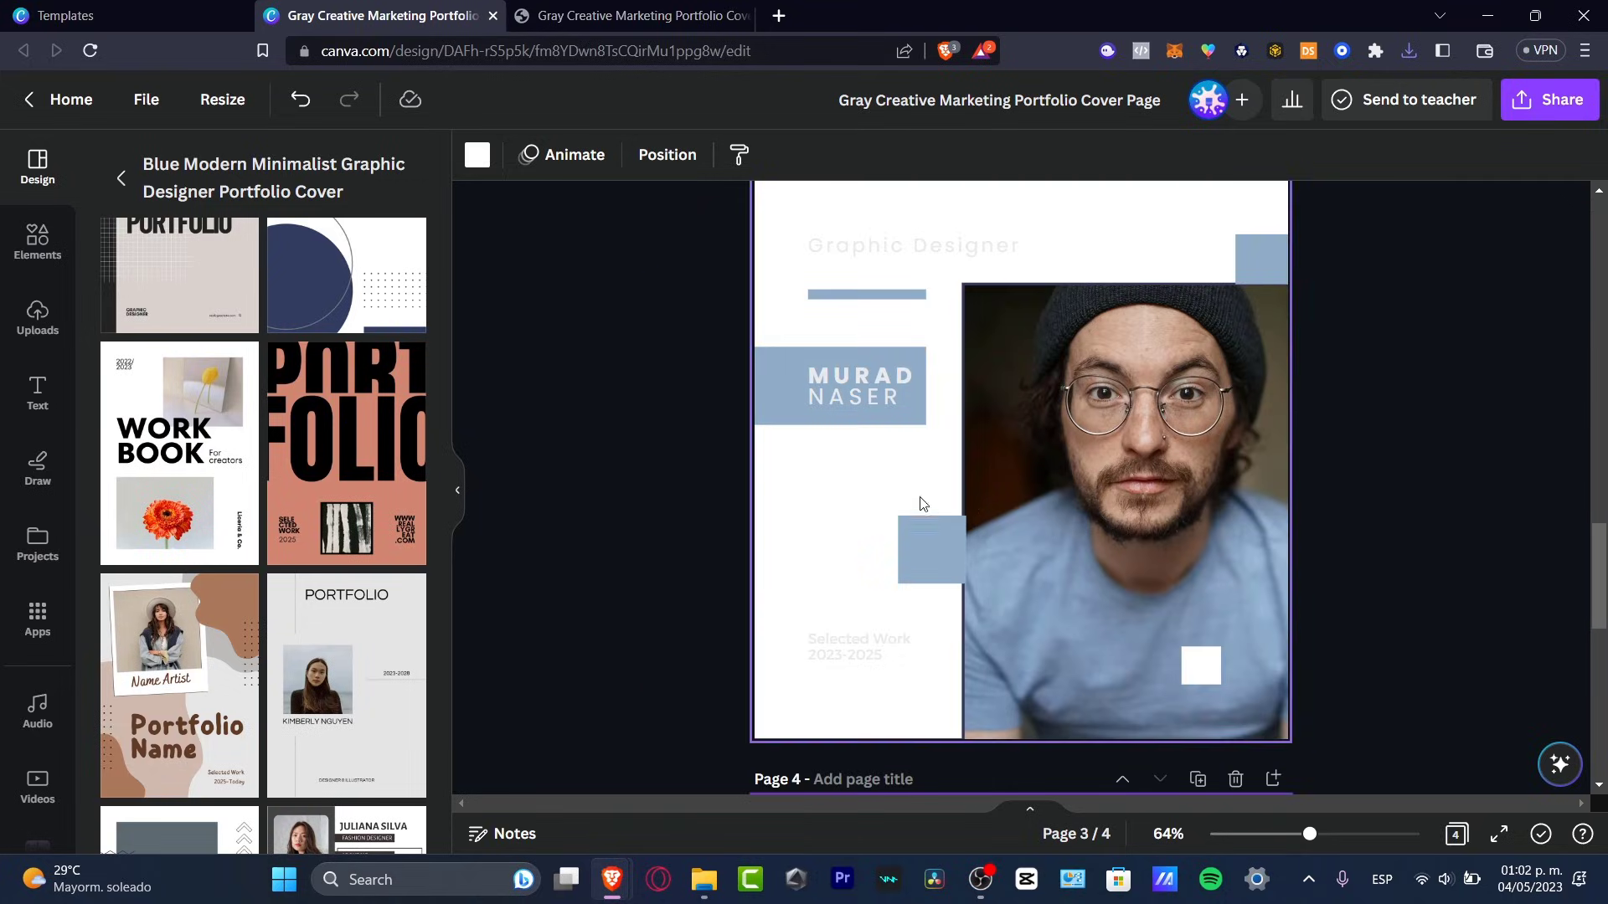
left_click(379, 414)
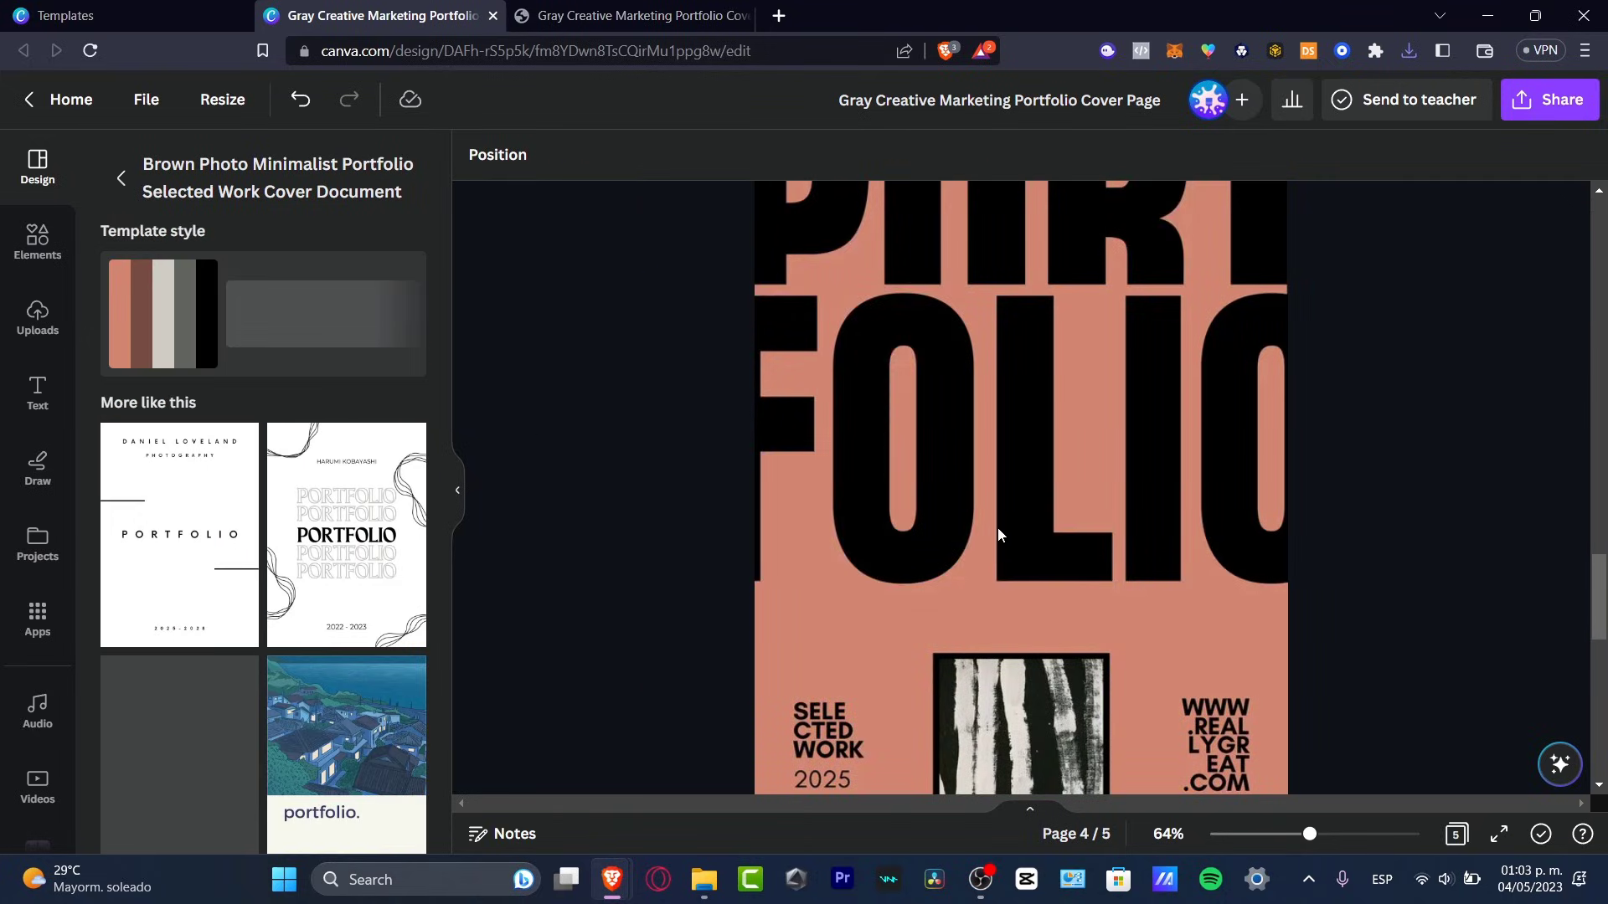
Step: Change the background of the new page 4 to the blue document color used on the first two pages
scroll(1009, 540, "up", 5)
scroll(1022, 555, "up", 2)
scroll(1023, 555, "down", 7)
left_click(968, 590)
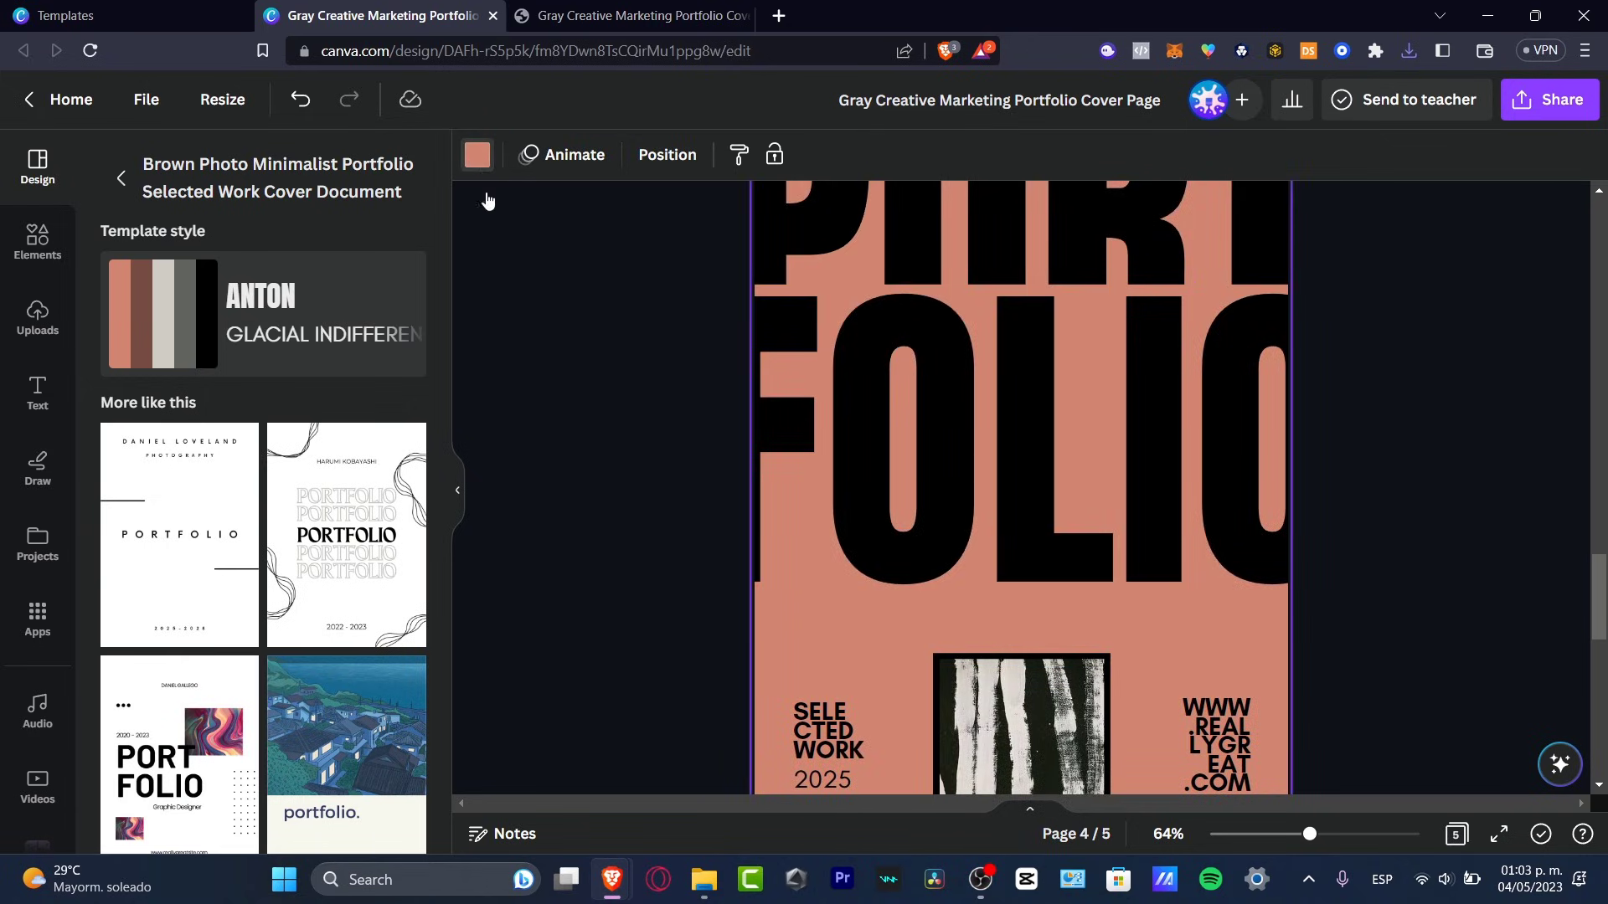
left_click(478, 155)
left_click(235, 281)
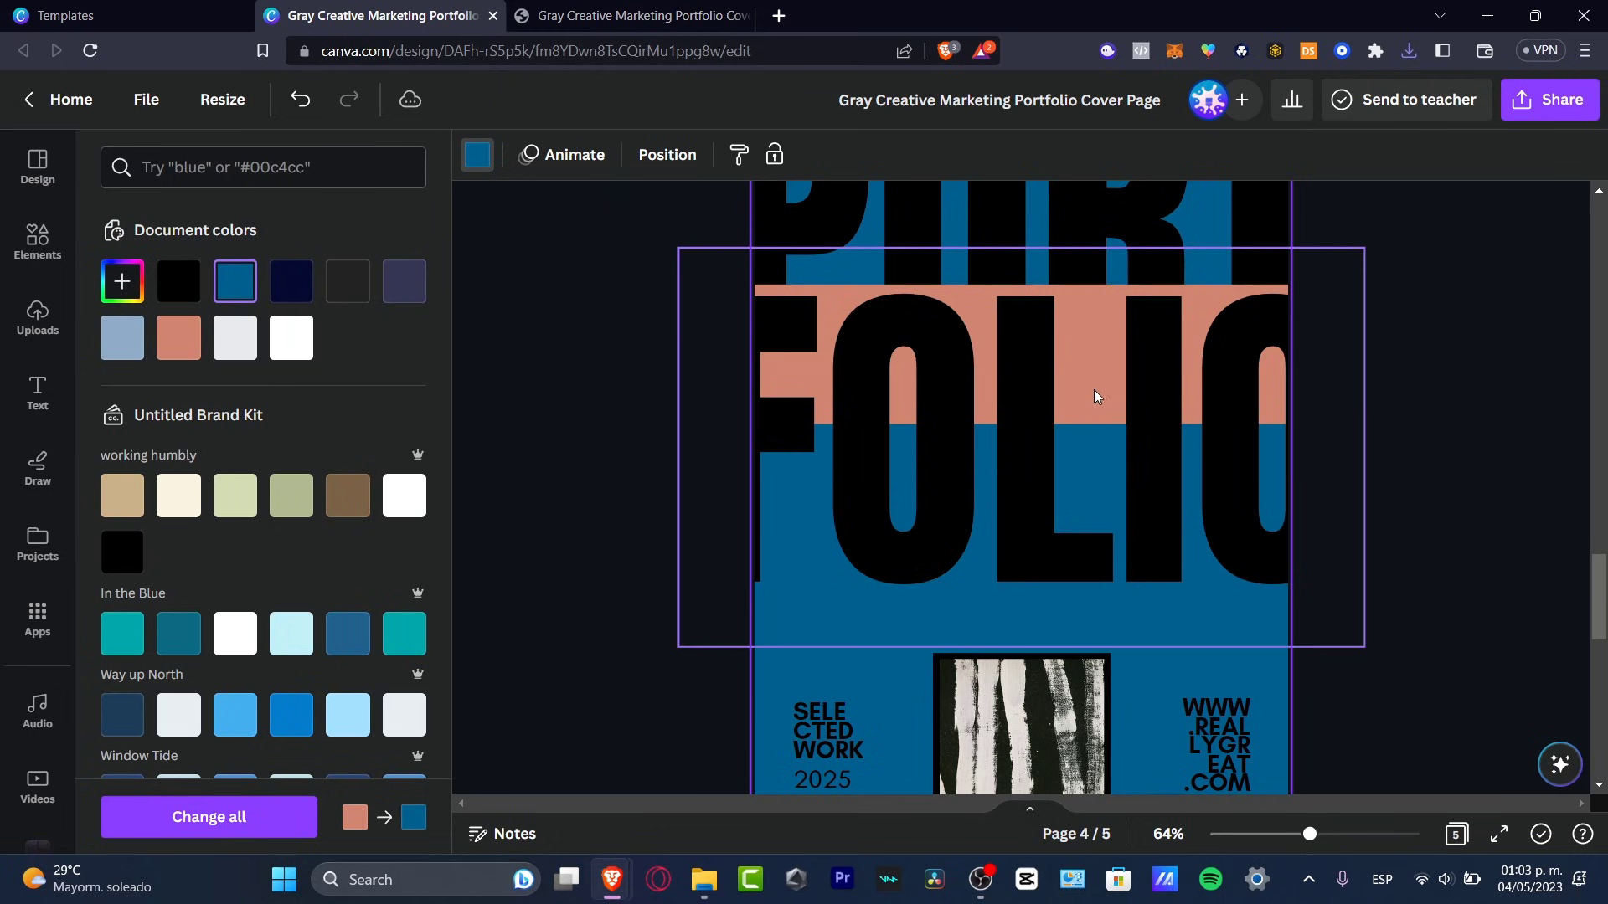
left_click(1125, 319)
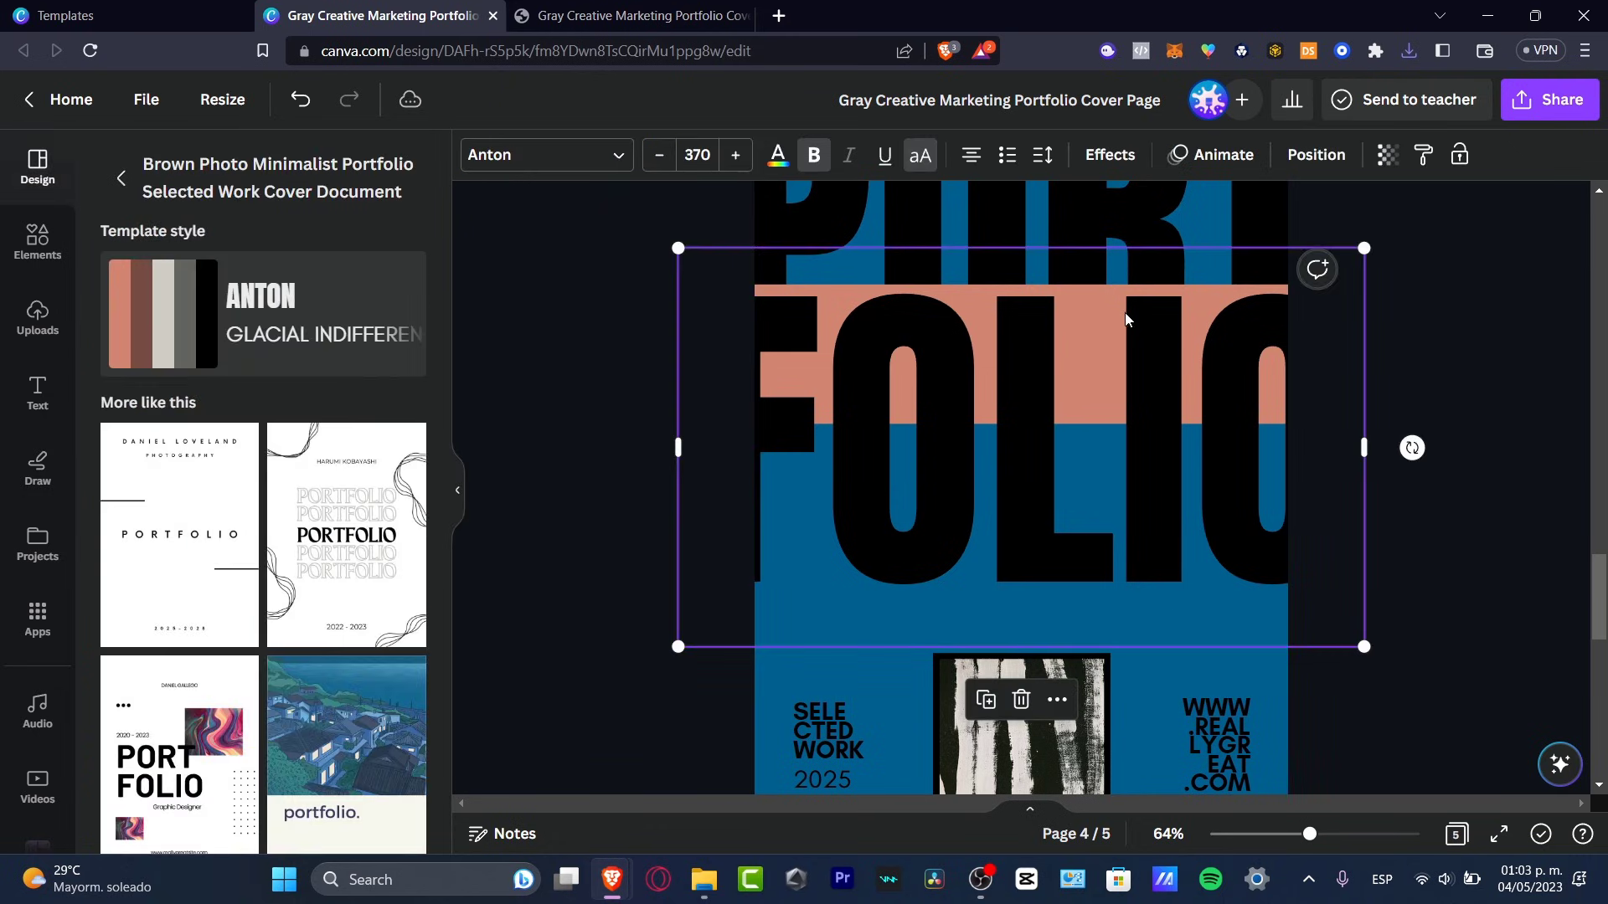
left_click(1514, 514)
Step: Look over the portfolio pages in the design, and switch to the downloaded PDF to review its cover page
scroll(1512, 517, "down", 5)
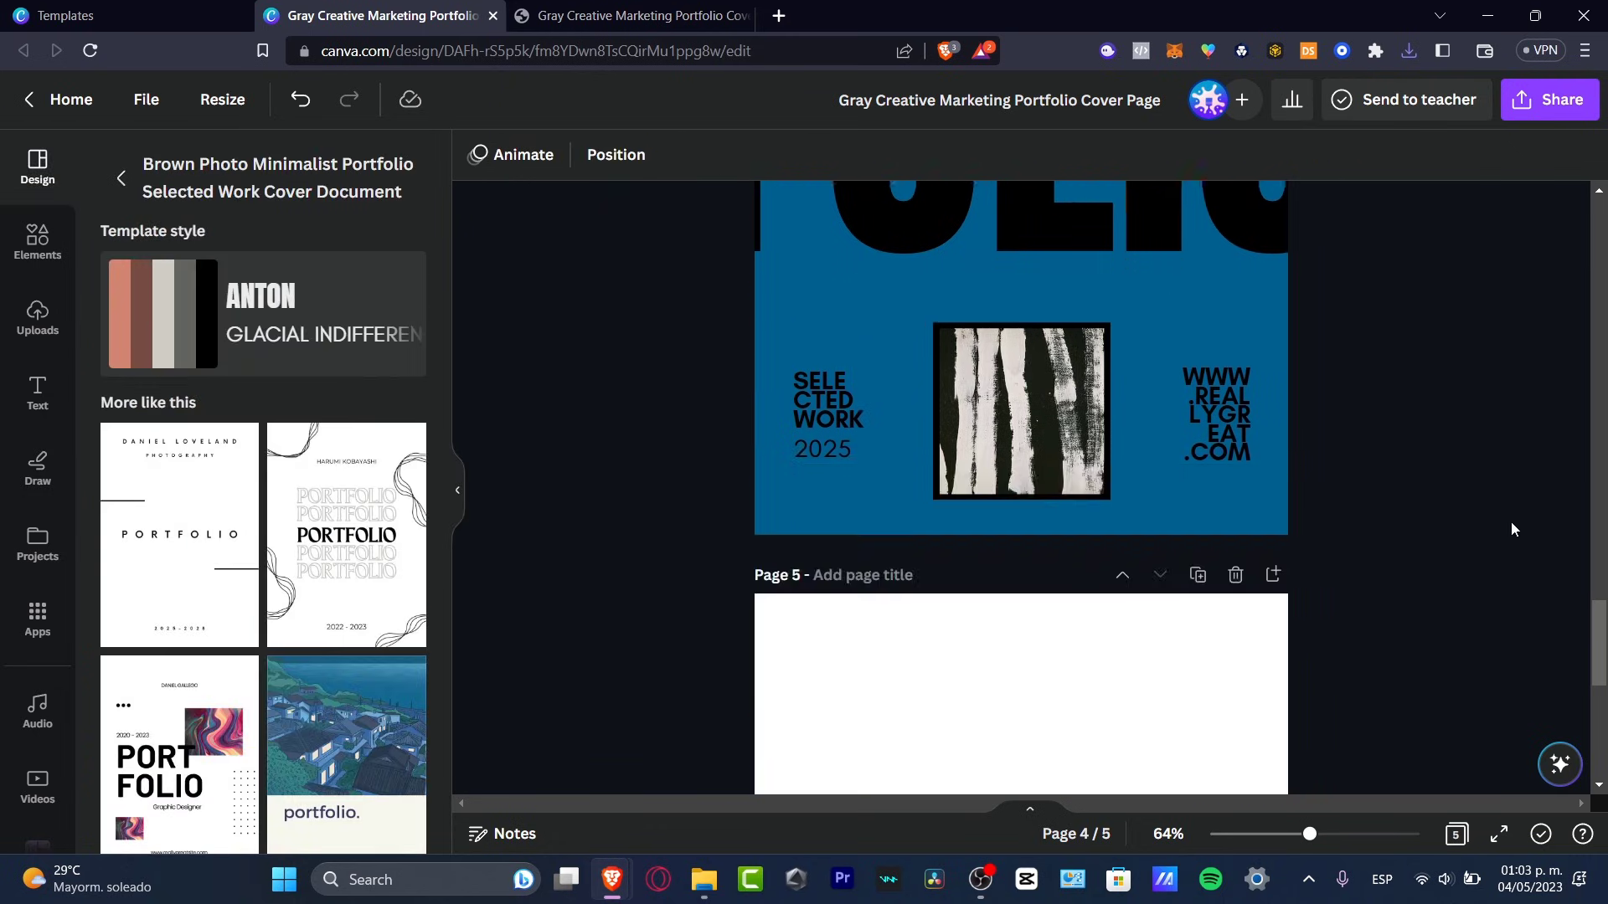
scroll(1511, 521, "up", 10)
scroll(1512, 523, "up", 3)
scroll(1507, 524, "down", 15)
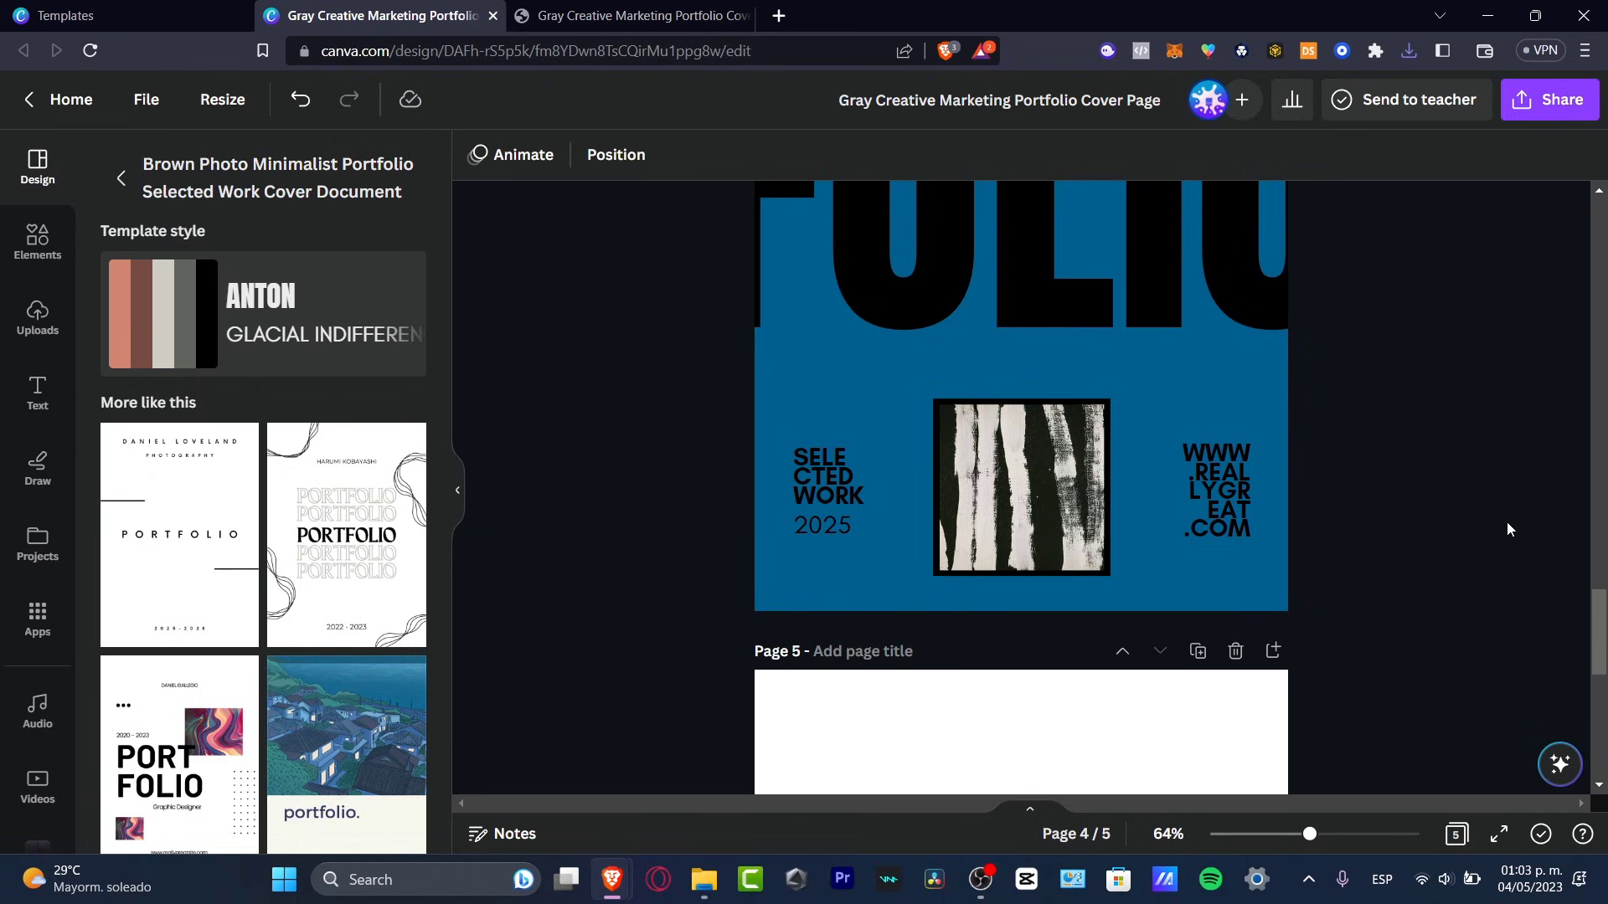
left_click(620, 16)
scroll(1083, 618, "up", 7)
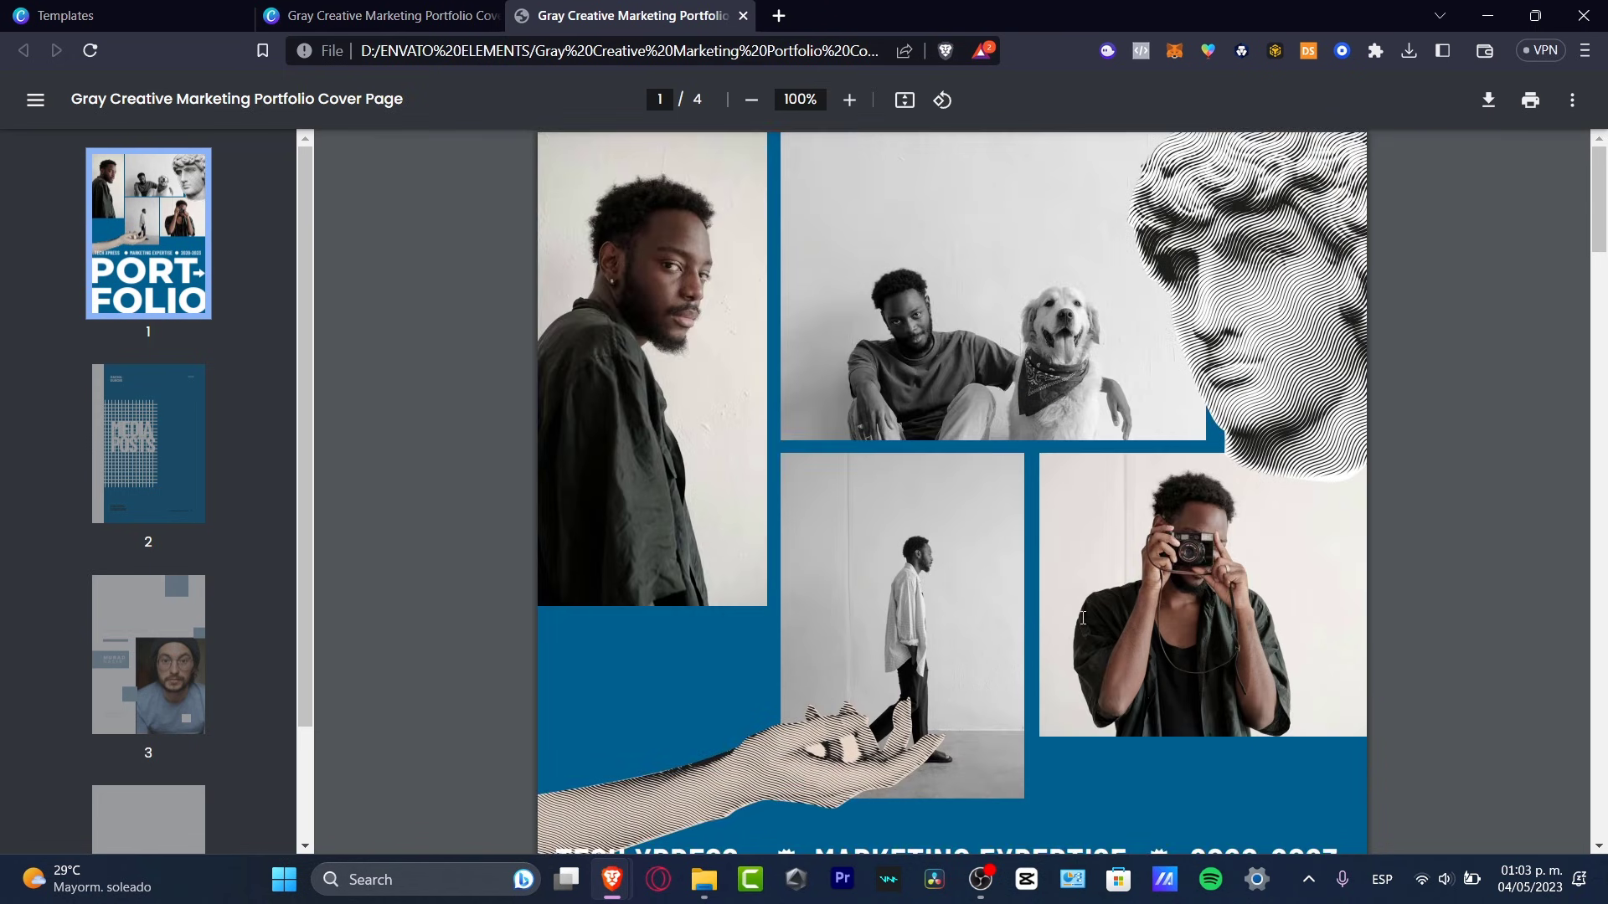
scroll(1083, 618, "down", 4)
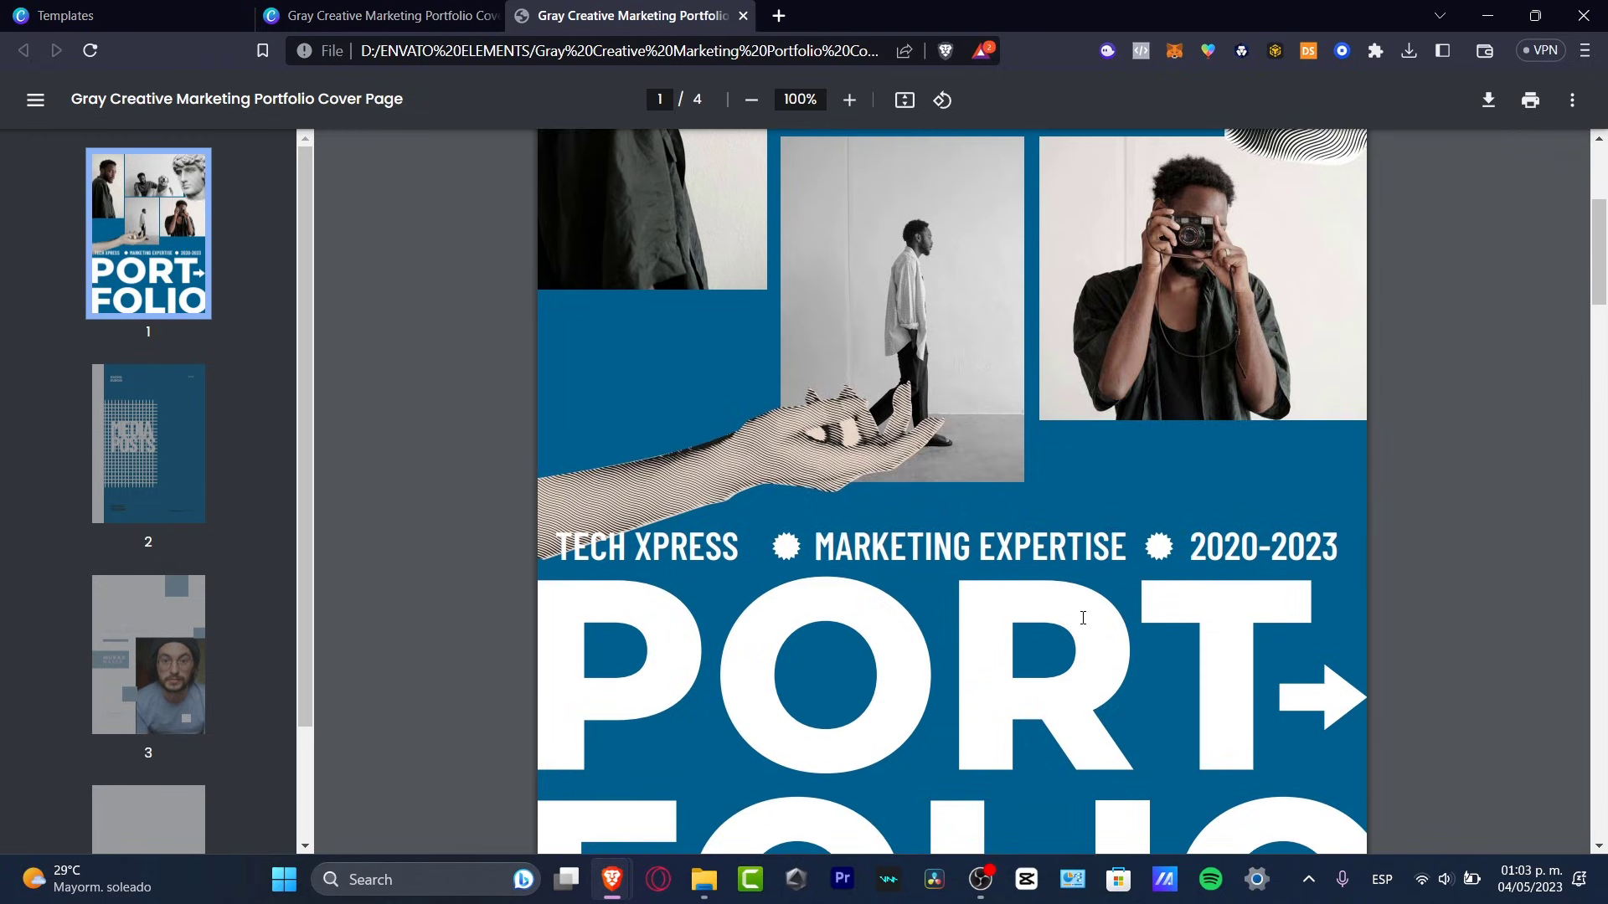
scroll(1083, 618, "down", 3)
scroll(1083, 618, "up", 3)
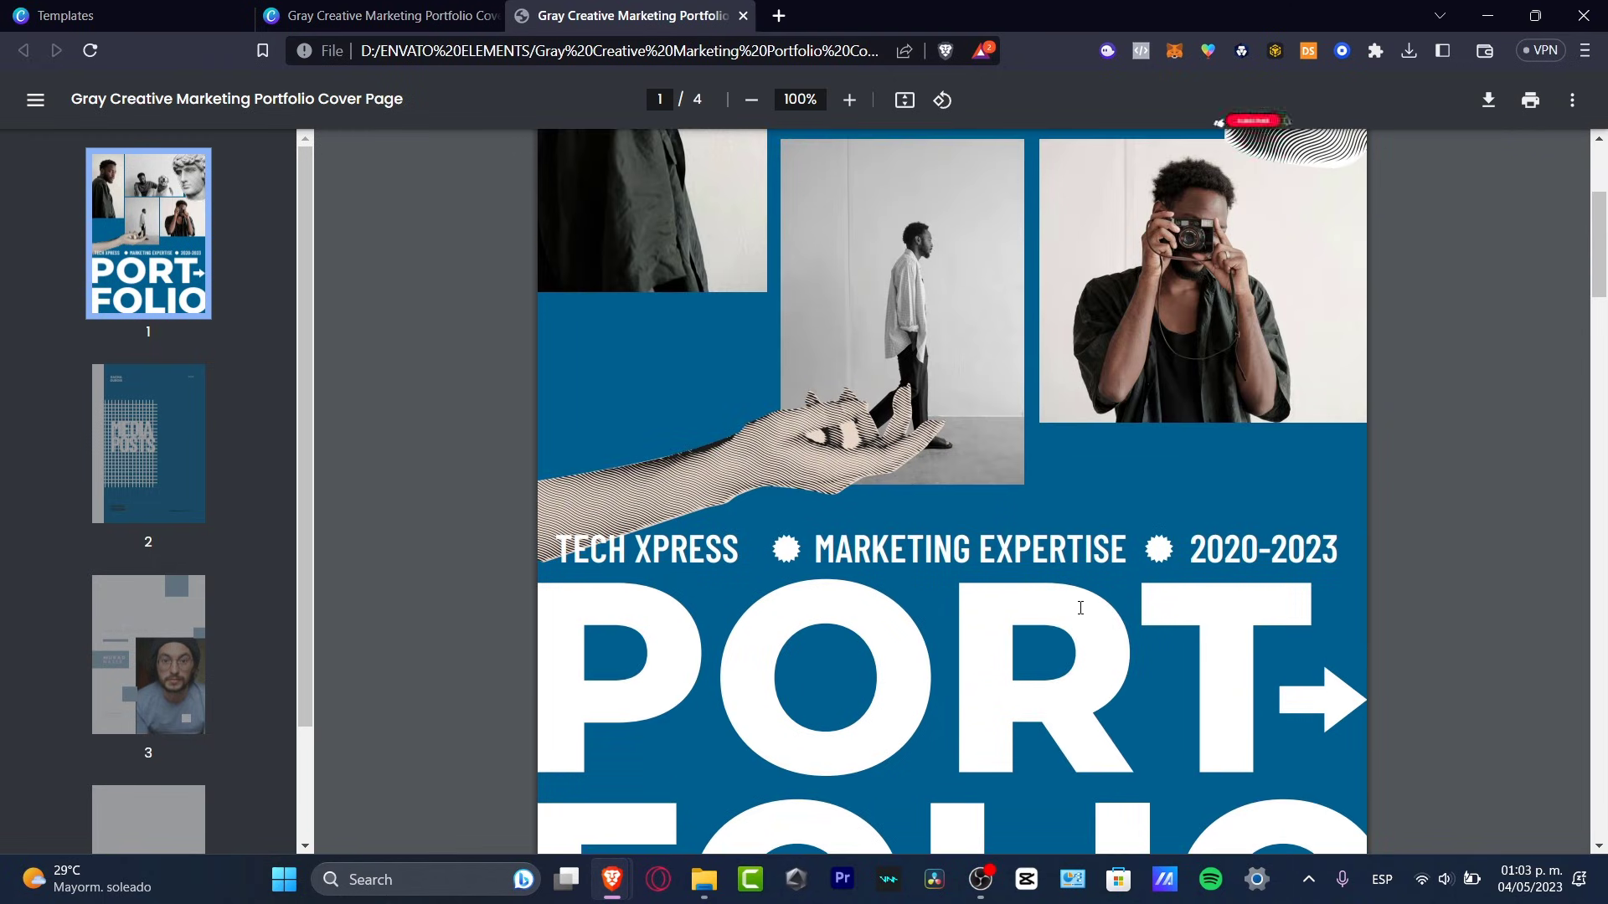